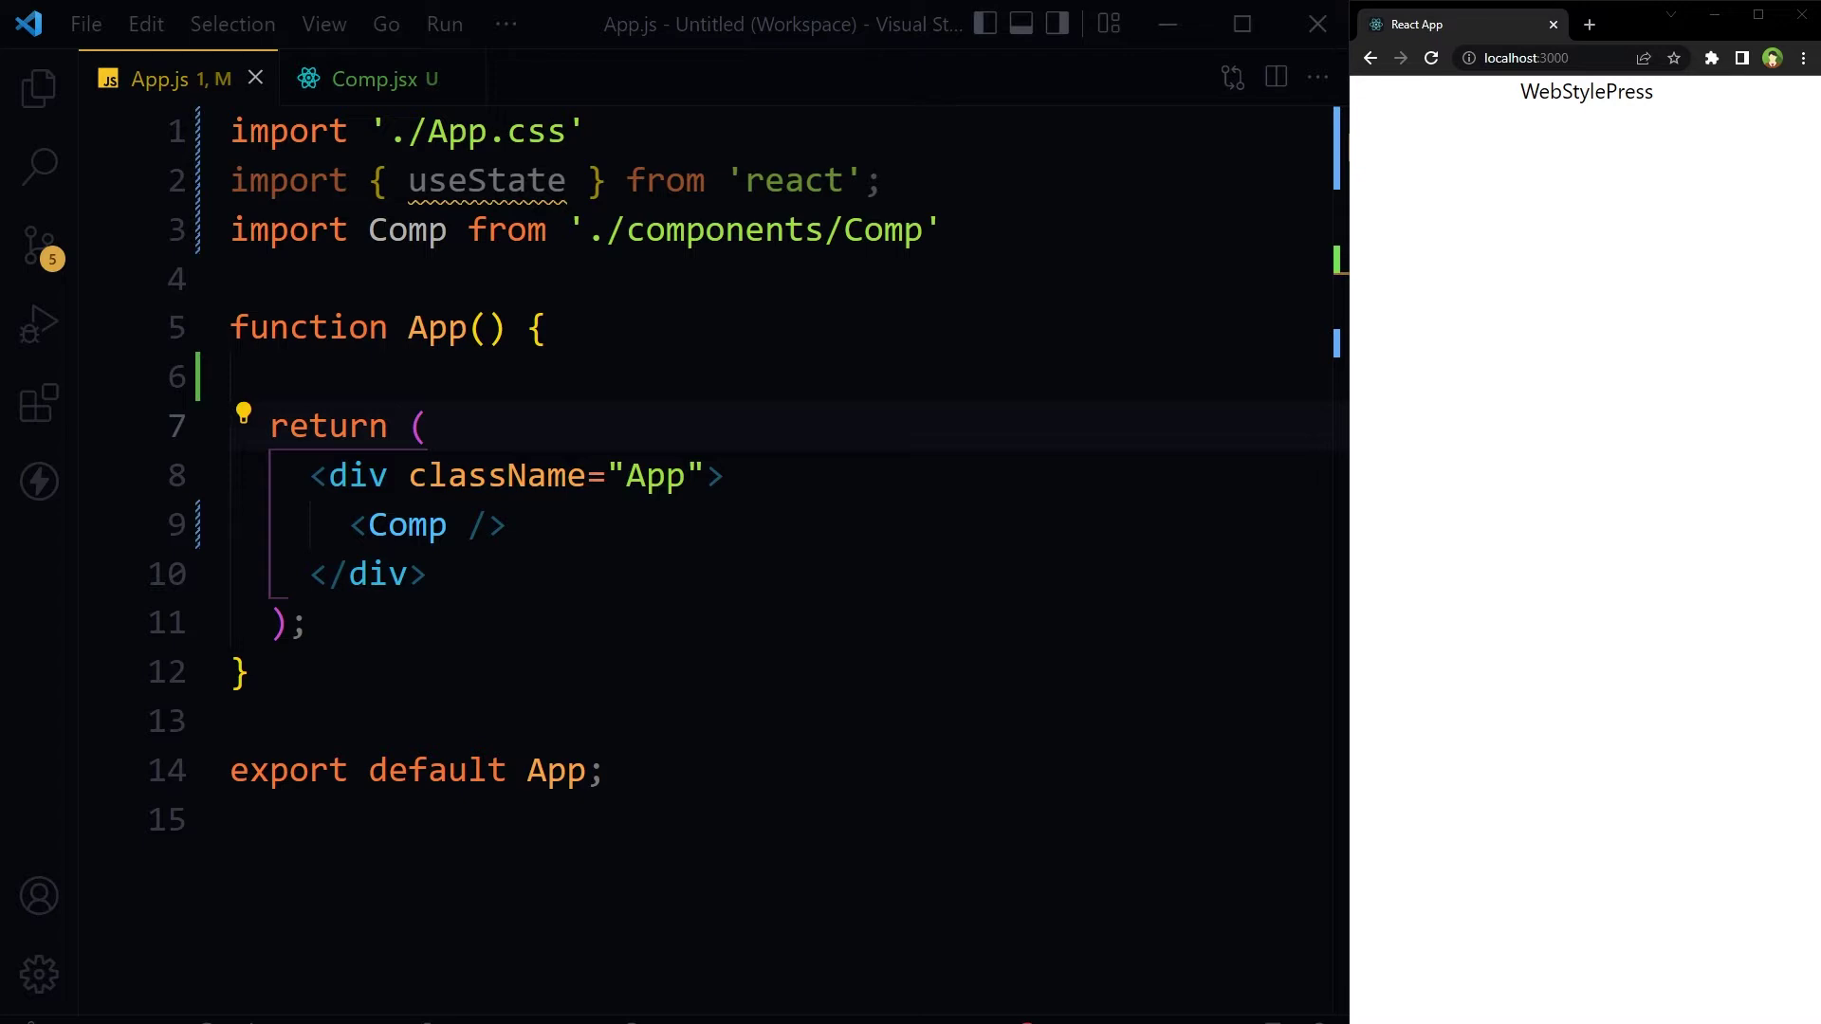
# Review the App.js code, Comp's markup, and the Comp and useState import lines.
pyautogui.moveTo(613, 776)
pyautogui.mouseDown()
pyautogui.moveTo(239, 673)
pyautogui.moveTo(243, 126)
pyautogui.mouseUp()
pyautogui.click(428, 427)
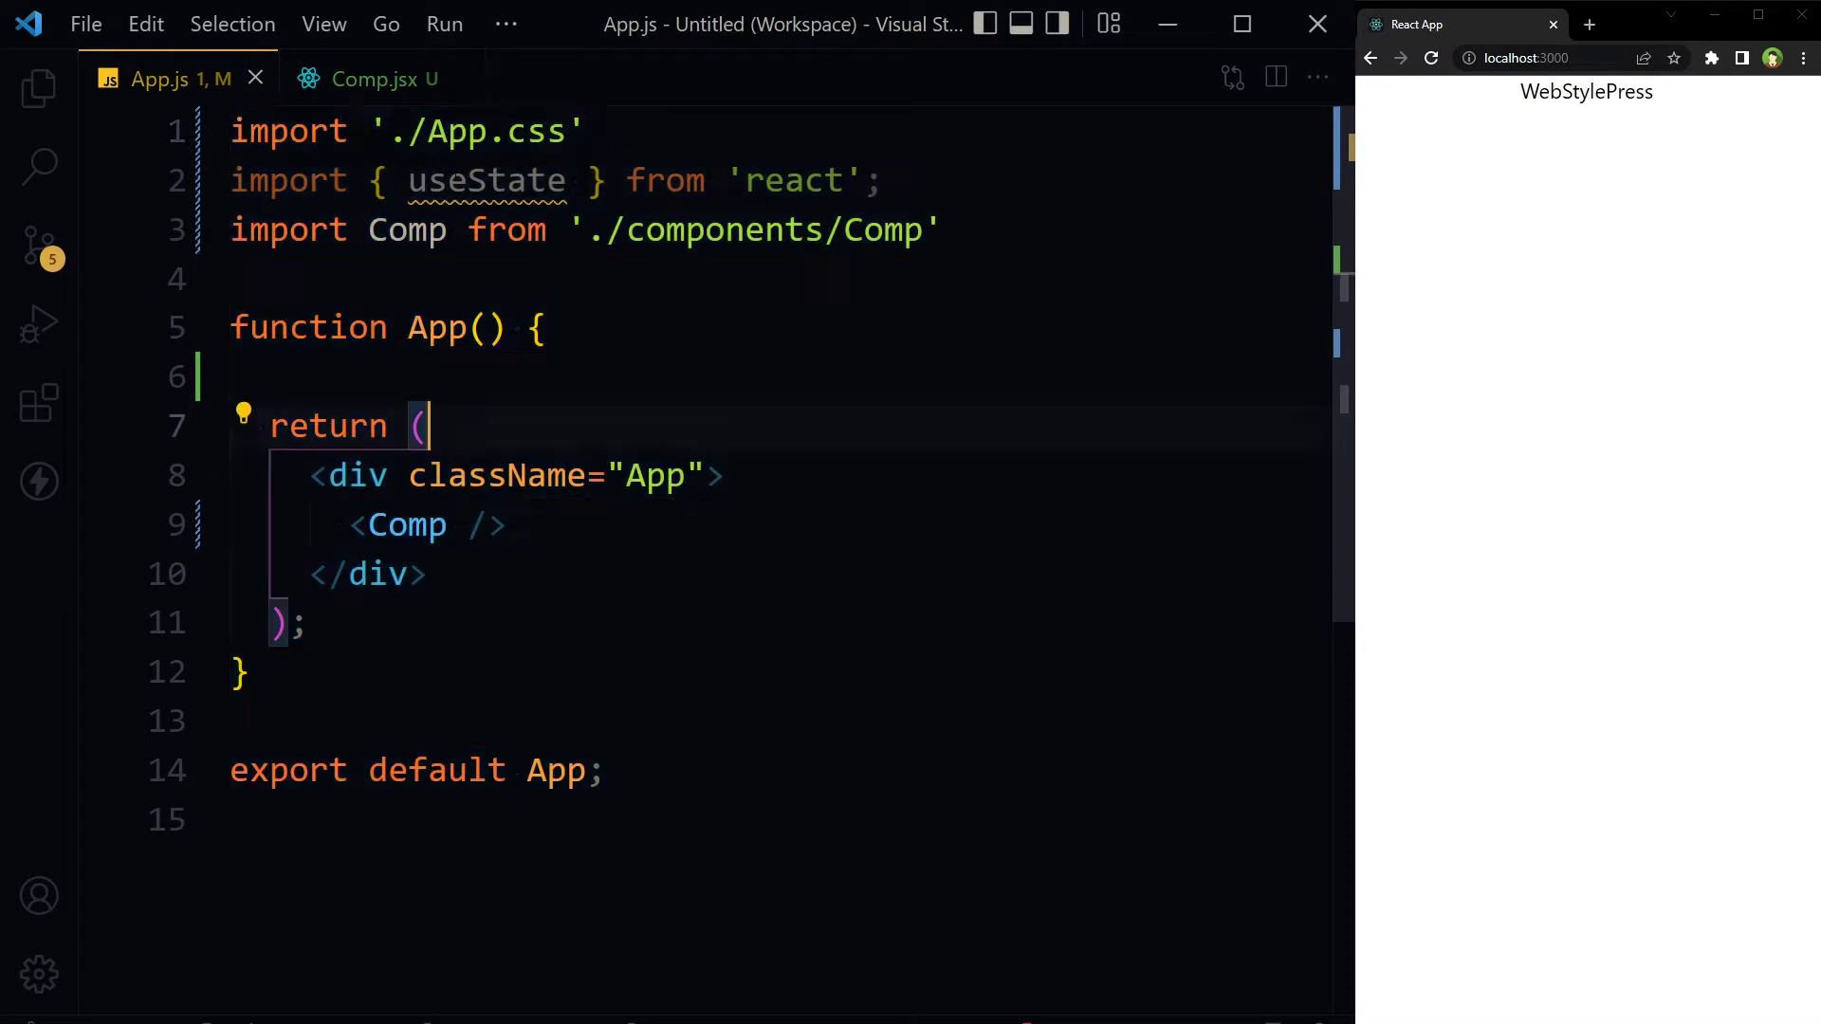
pyautogui.click(378, 78)
pyautogui.moveTo(234, 524); pyautogui.dragTo(234, 231)
pyautogui.click(171, 79)
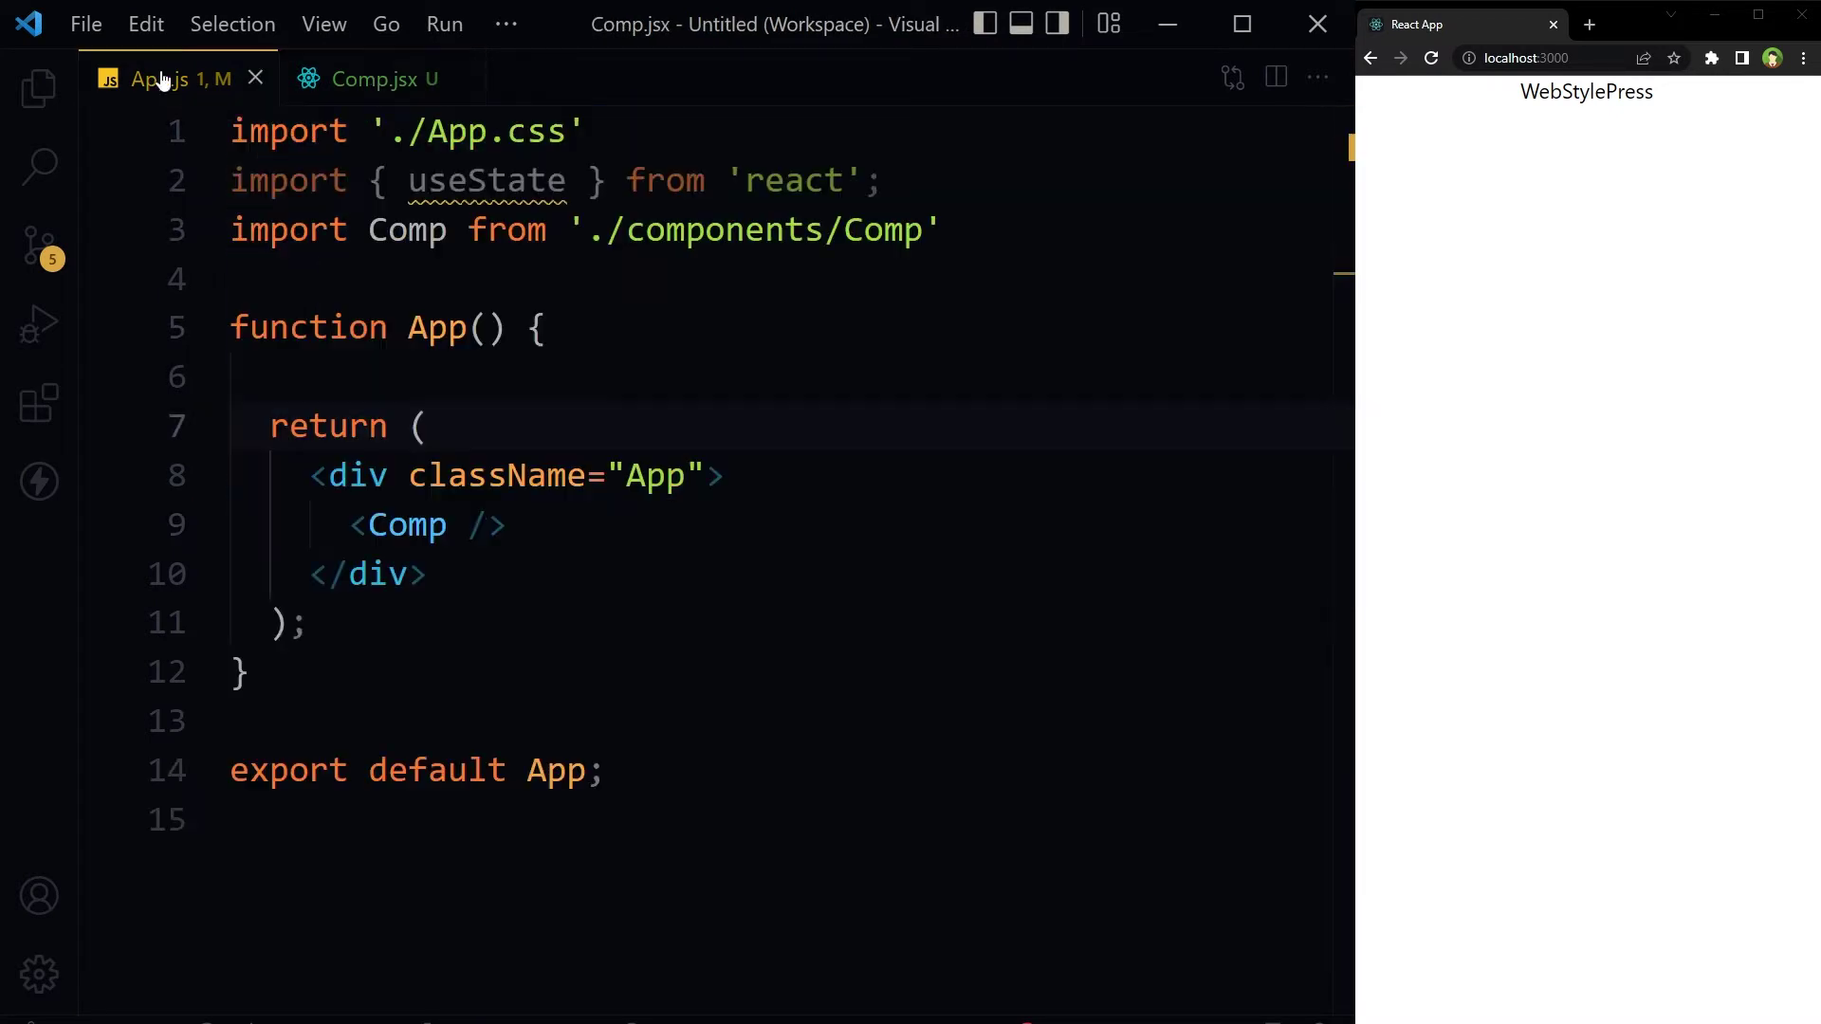
pyautogui.click(427, 426)
pyautogui.moveTo(943, 229); pyautogui.dragTo(231, 228)
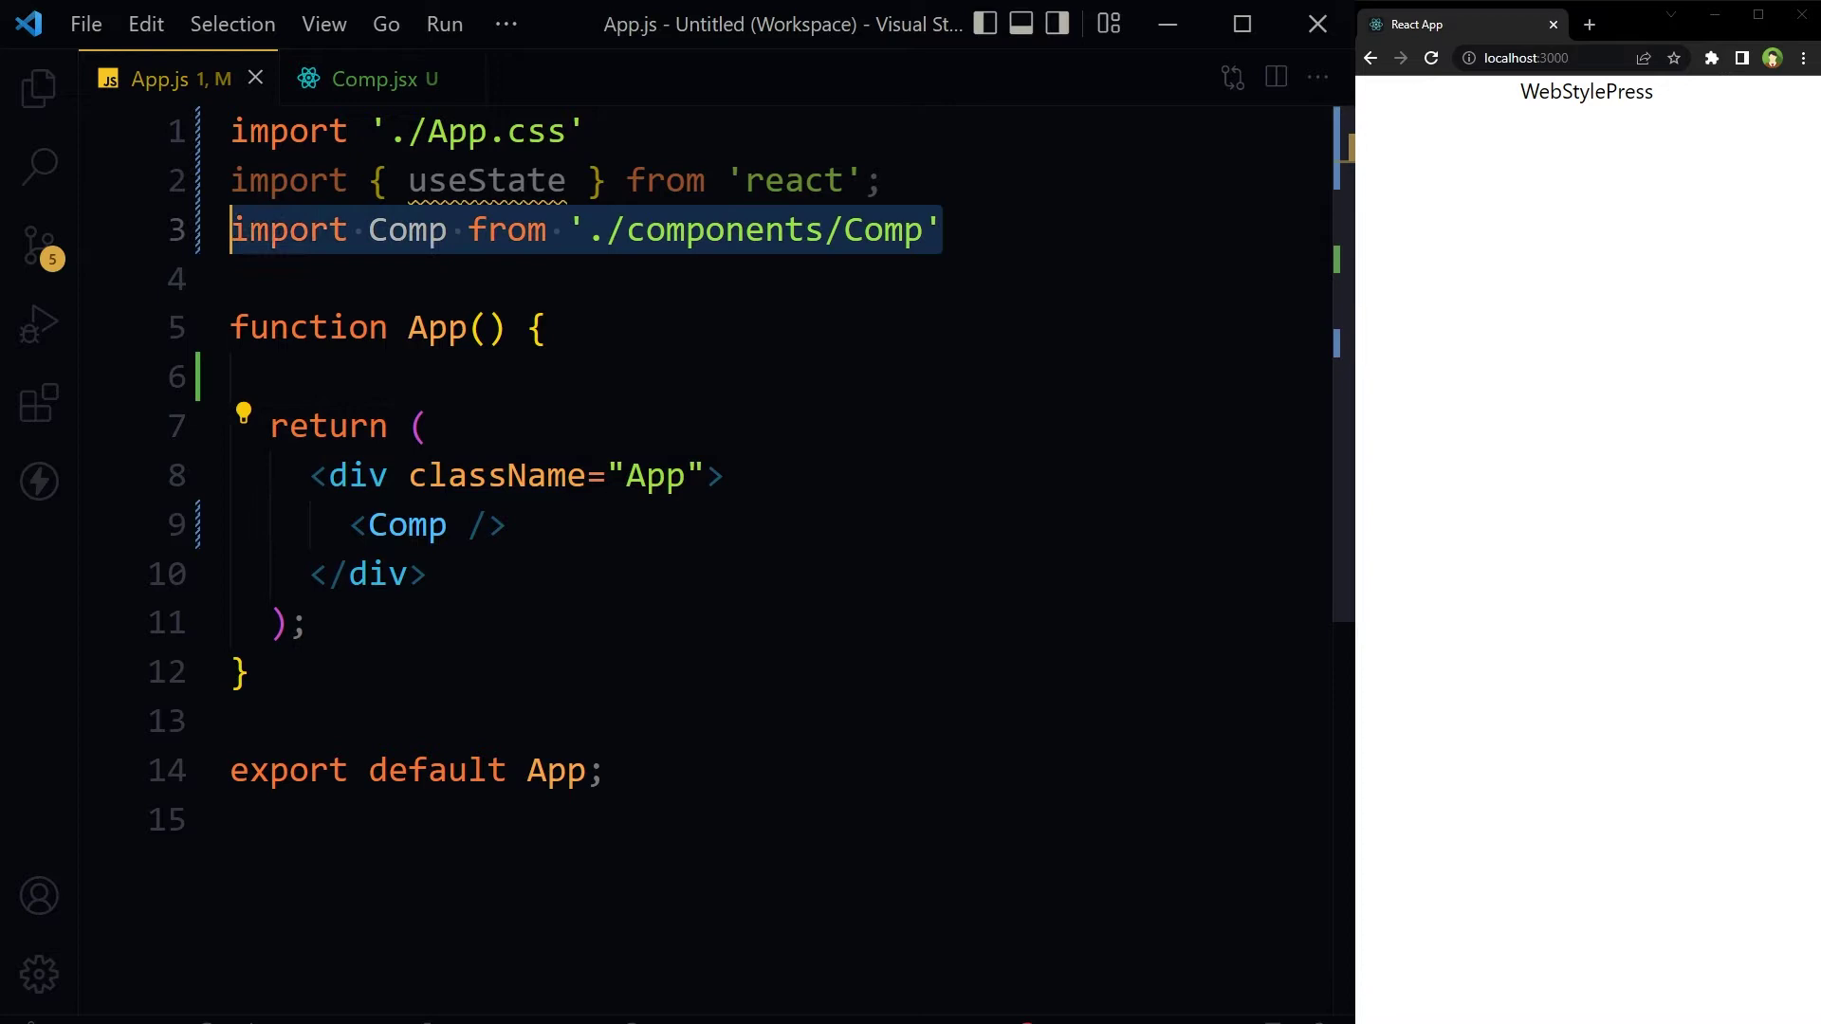
pyautogui.moveTo(882, 180); pyautogui.dragTo(231, 182)
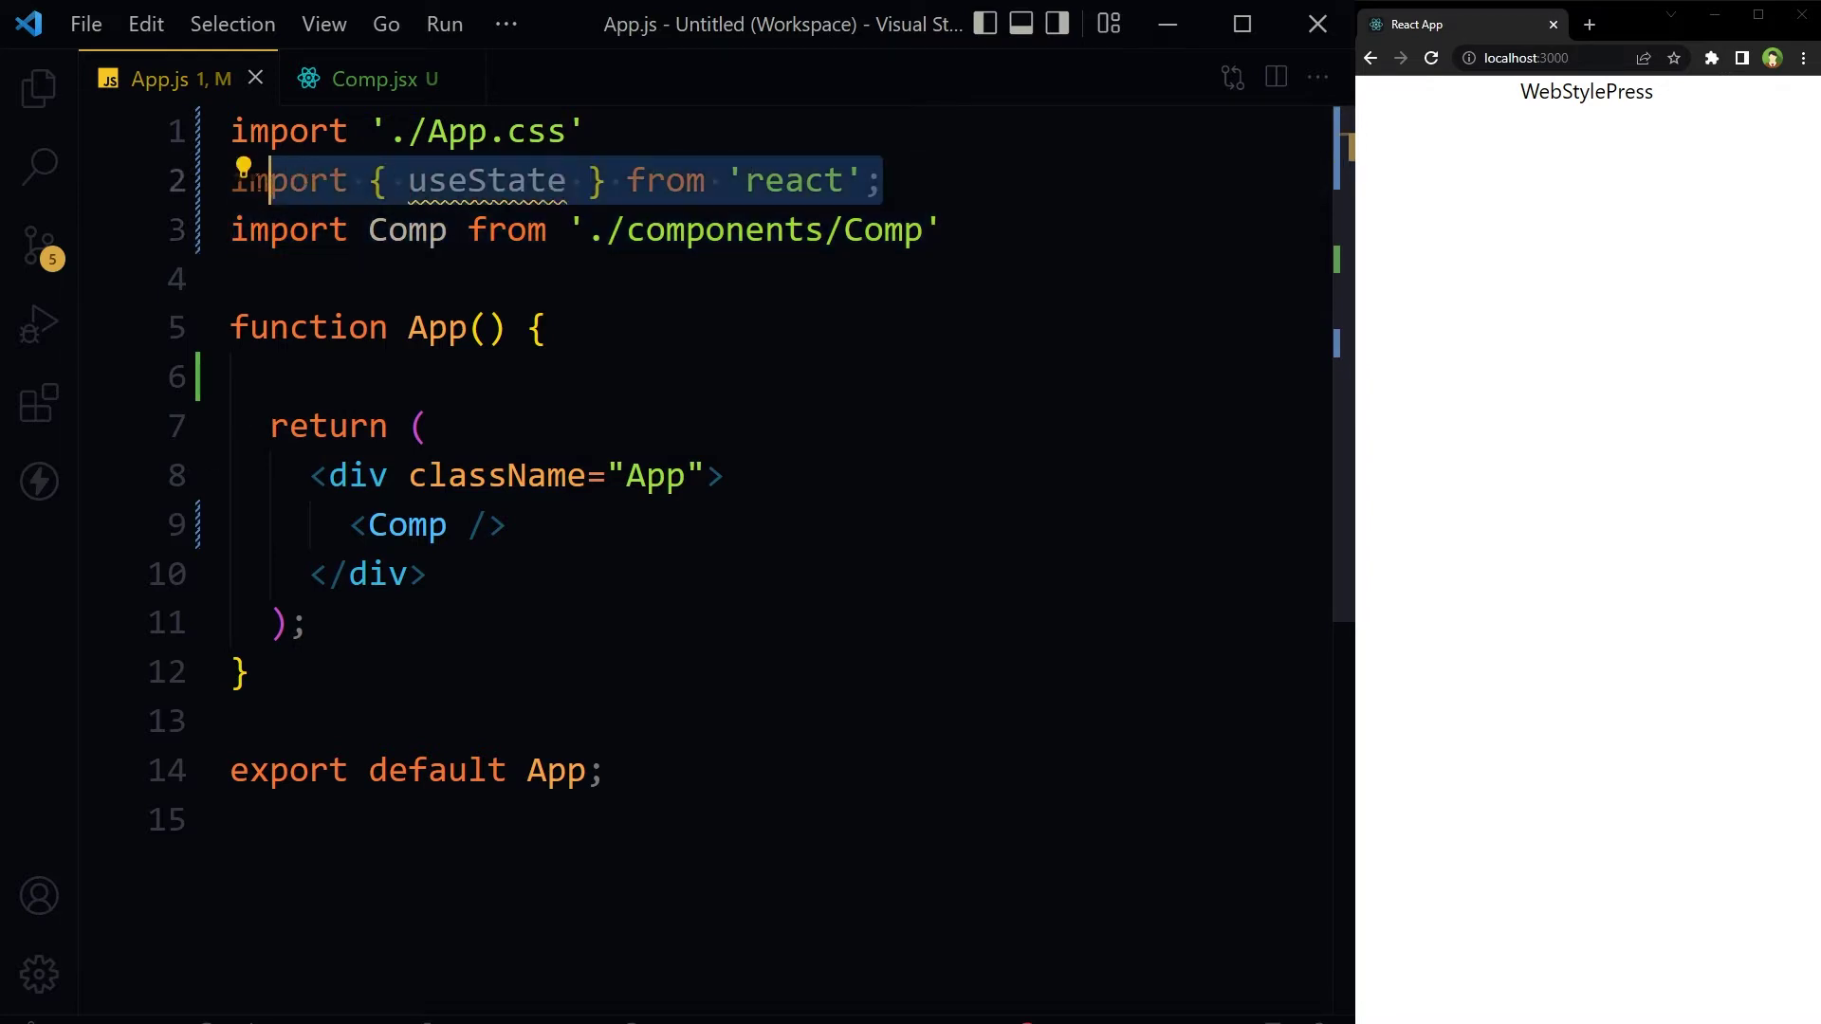
# Add the useState object with name 'WebStylePress' and subs 2500 above return.
pyautogui.hotkey('ctrl', 'z')
pyautogui.write('const [state, setState]')
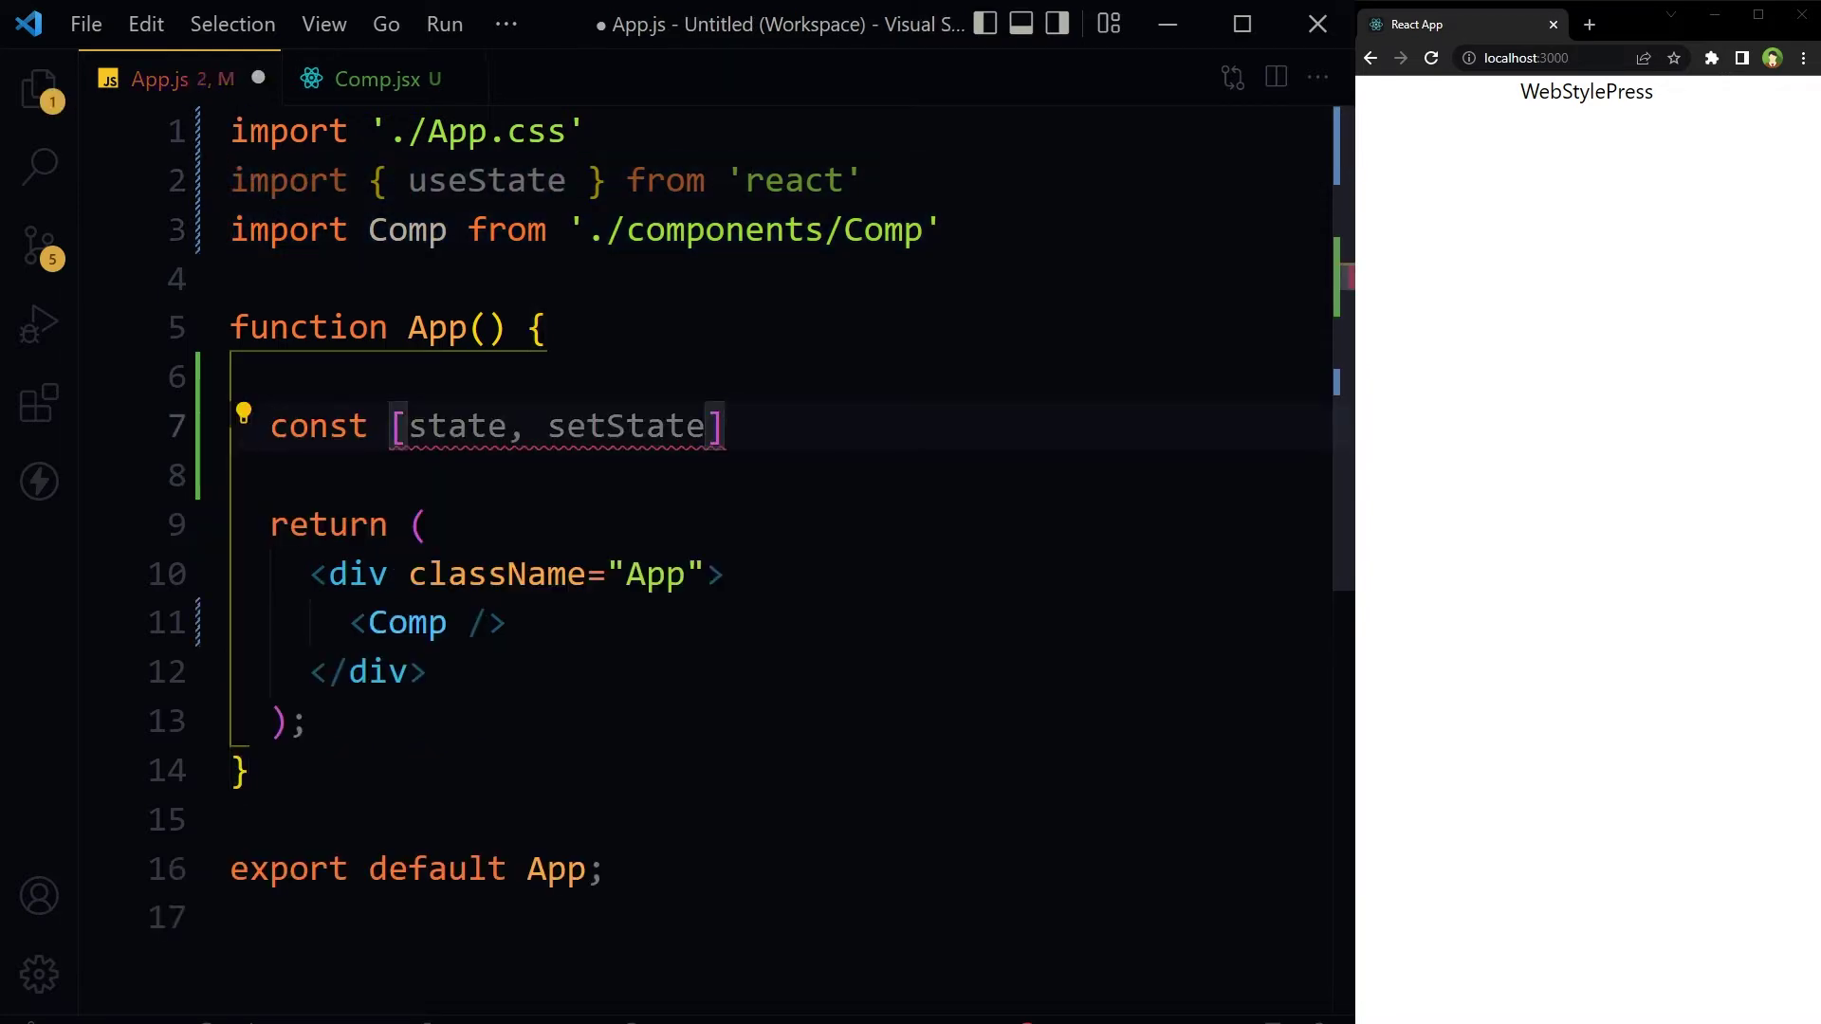
pyautogui.write(' = useState')
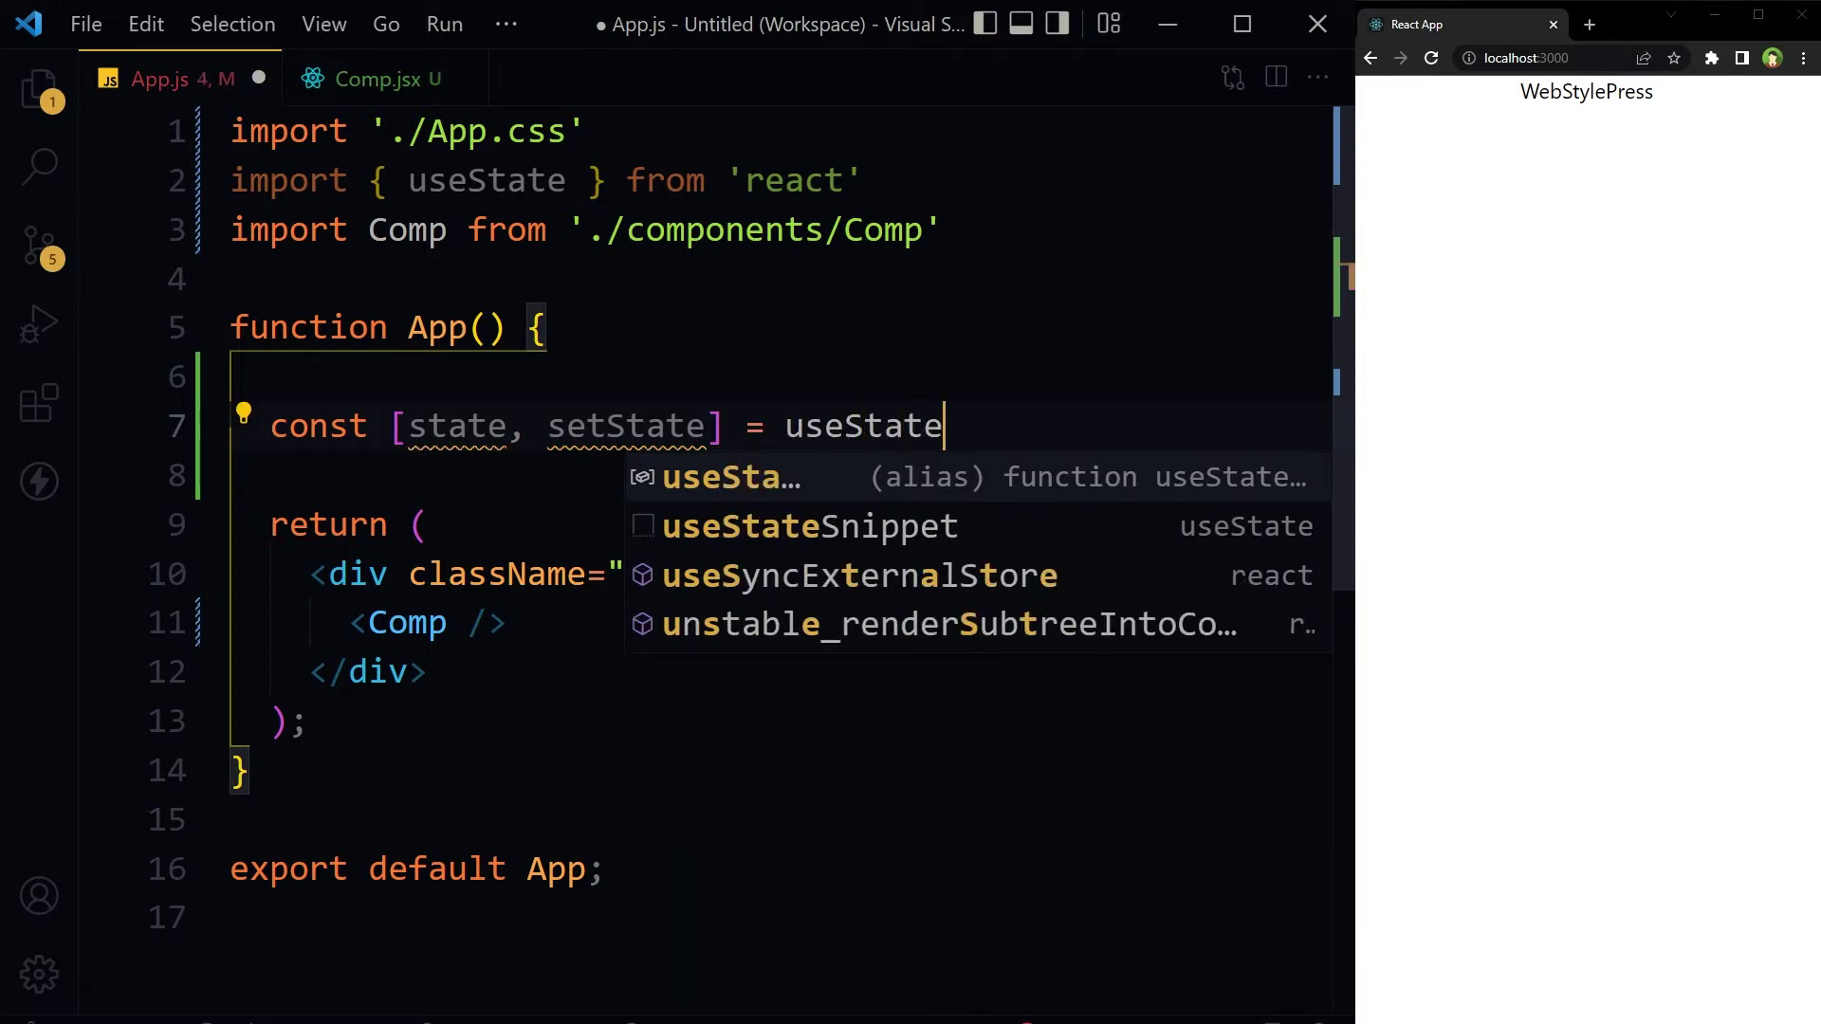
pyautogui.write('({')
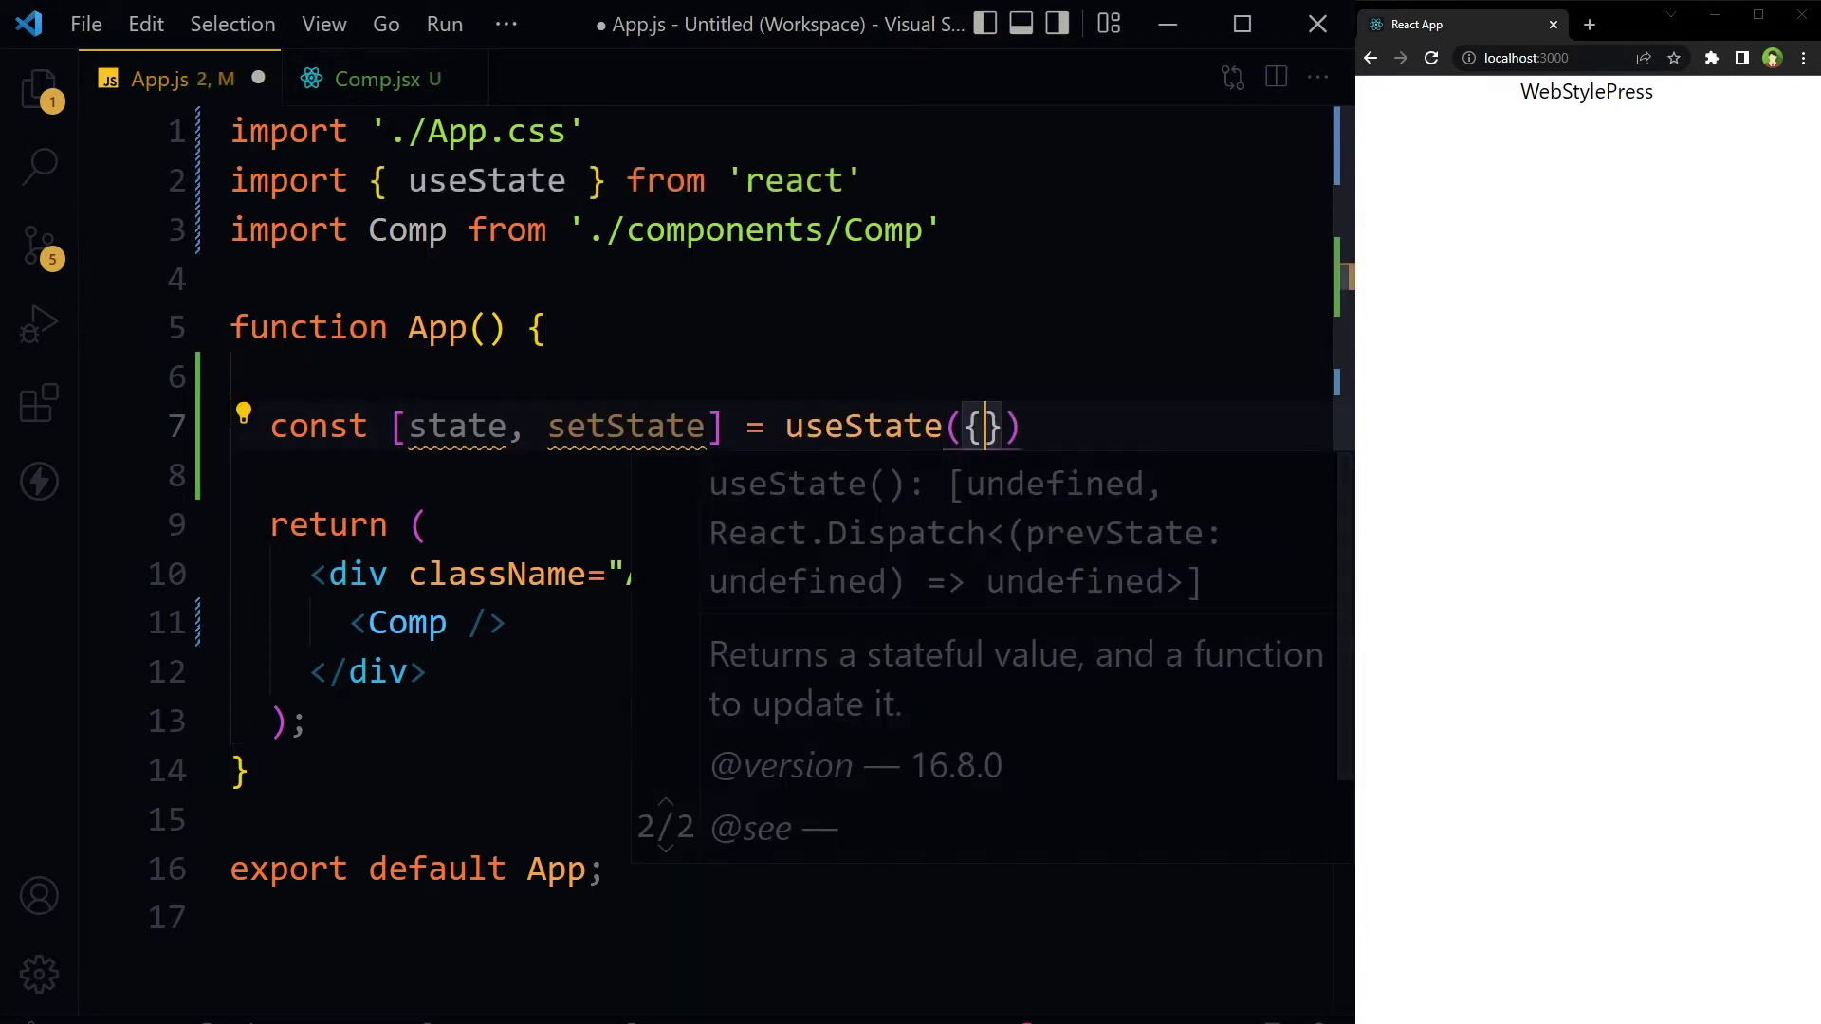
pyautogui.press('Return')
pyautogui.write("name: 'WebStylePress',")
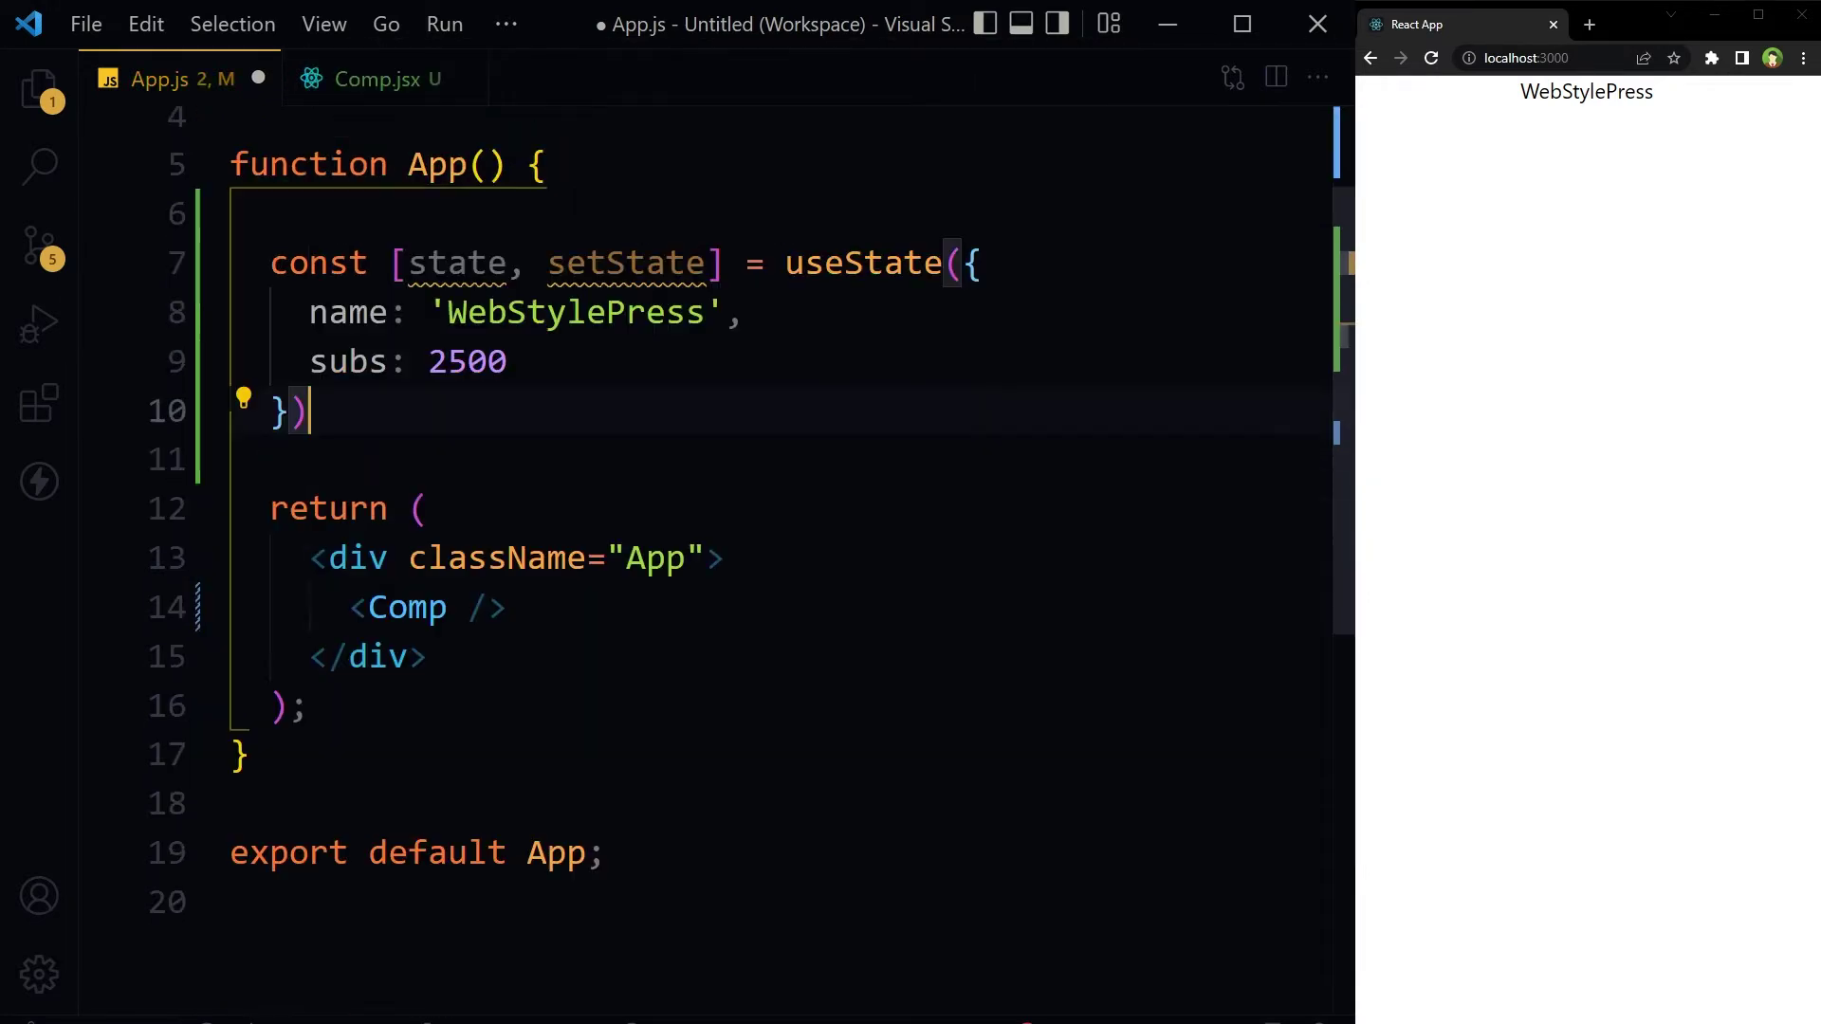
pyautogui.doubleClick(357, 312)
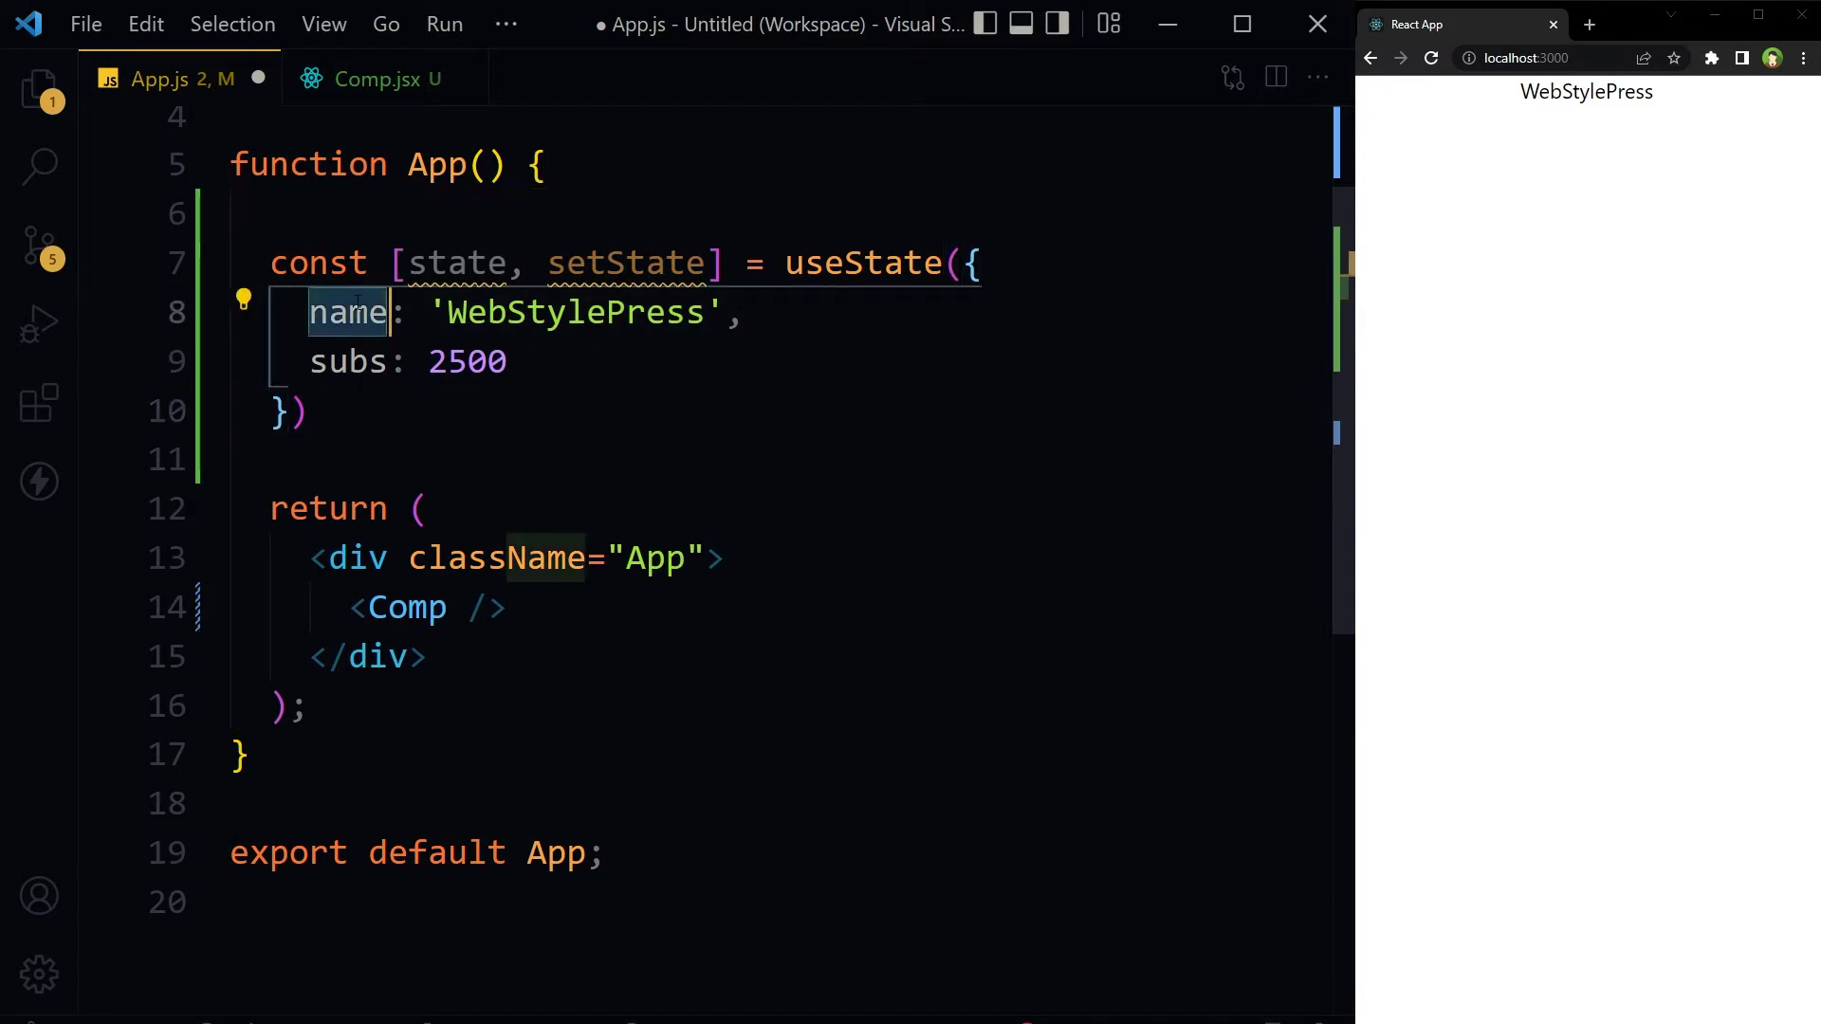
pyautogui.doubleClick(351, 358)
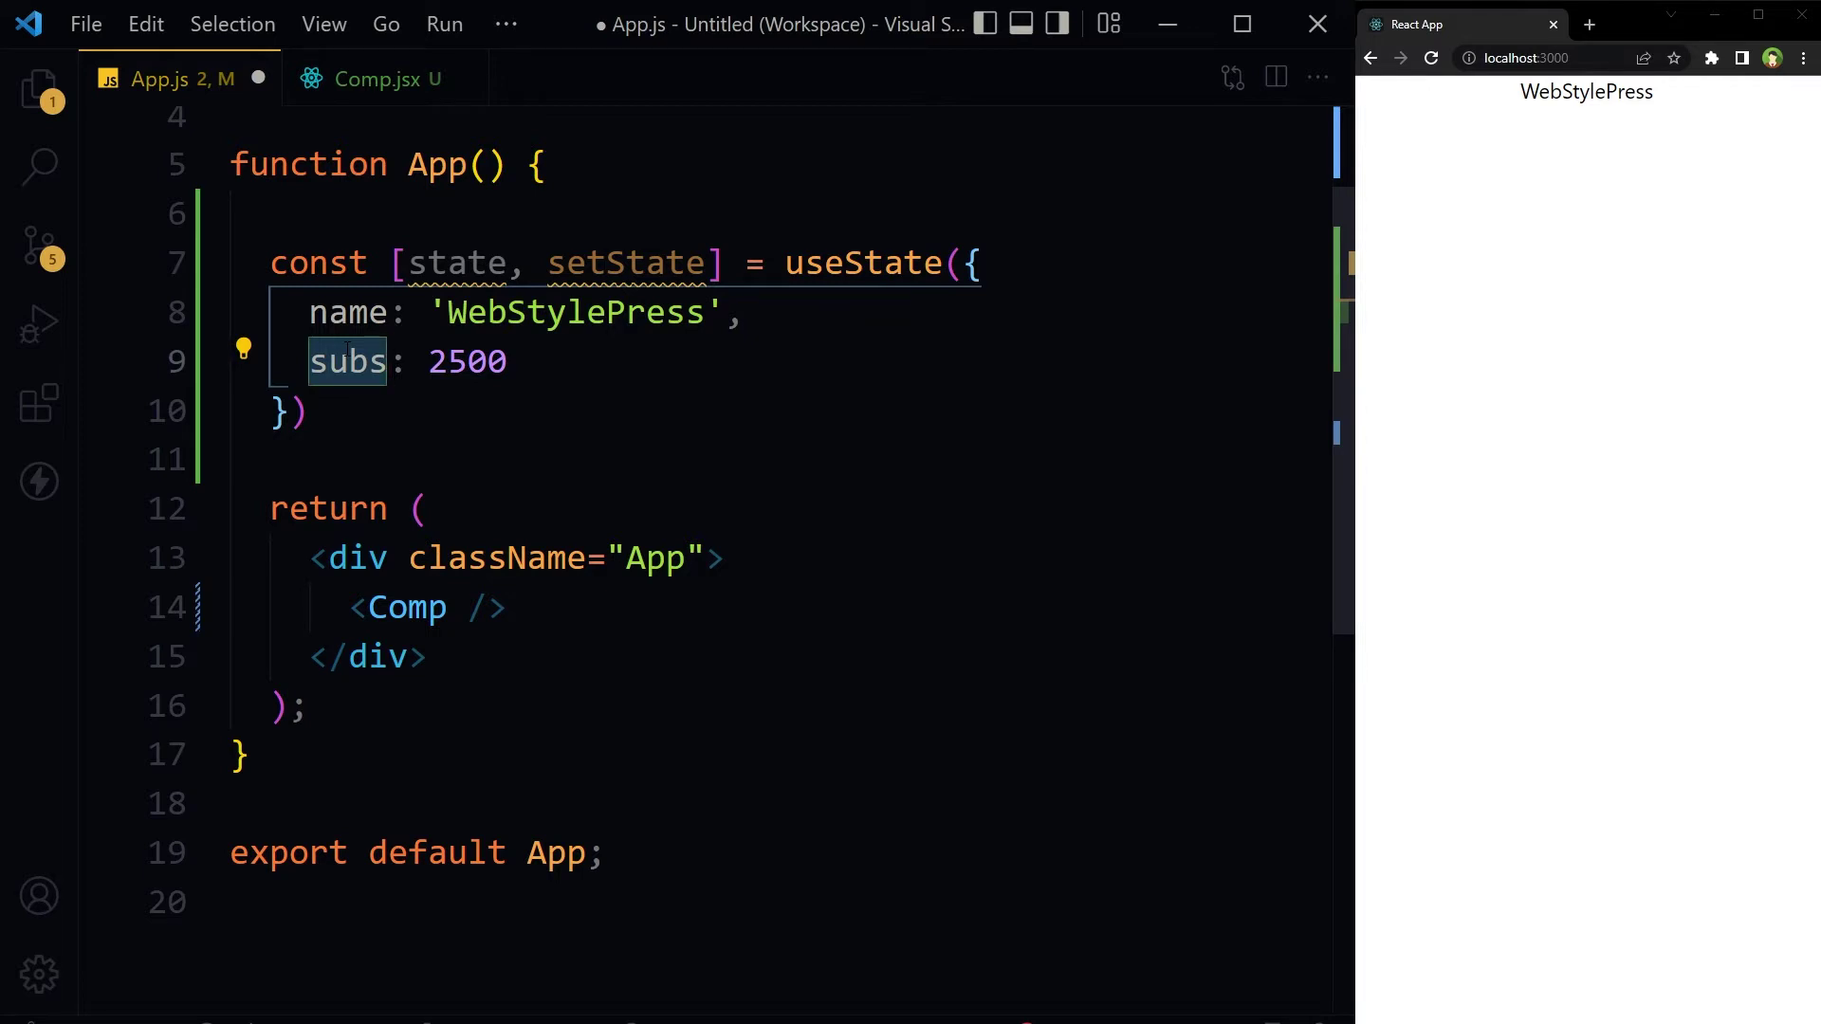
pyautogui.doubleClick(408, 608)
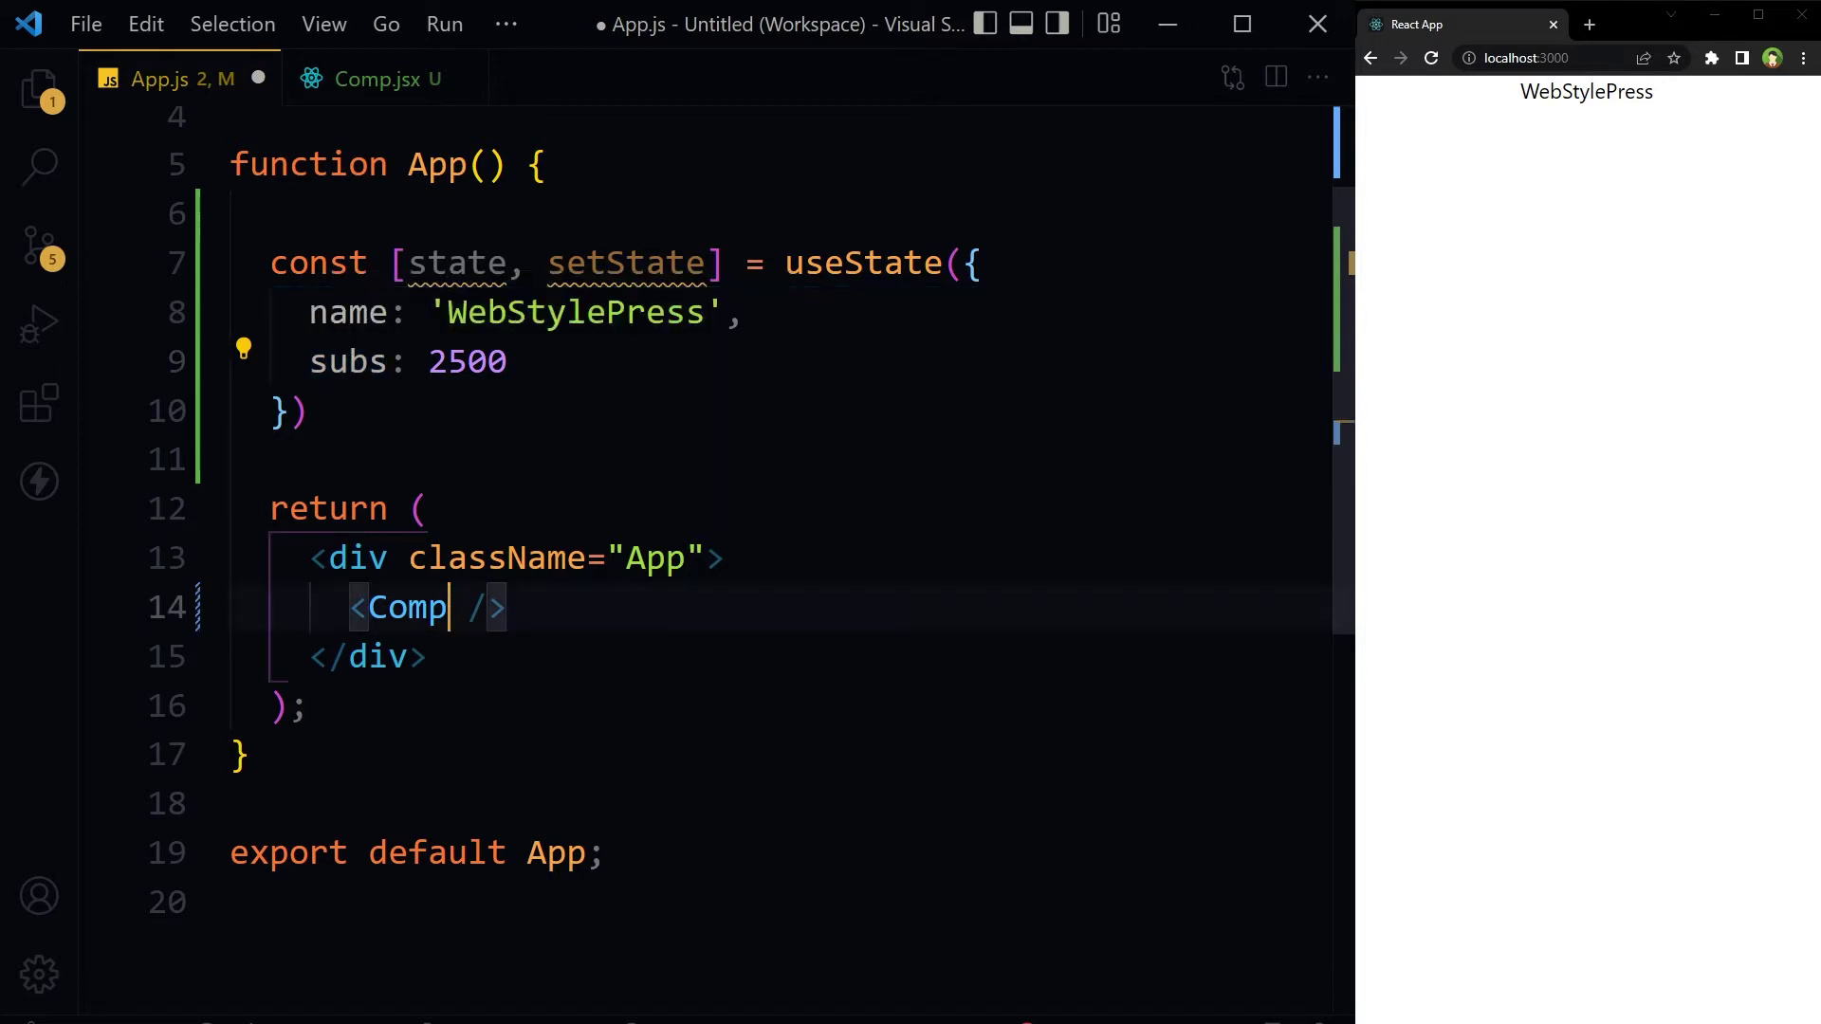
# Split <Comp /> across lines and add the name={state.name} attribute.
pyautogui.press('Right')
pyautogui.press('Right')
pyautogui.press('Return')
pyautogui.press('Return')
pyautogui.press('Up')
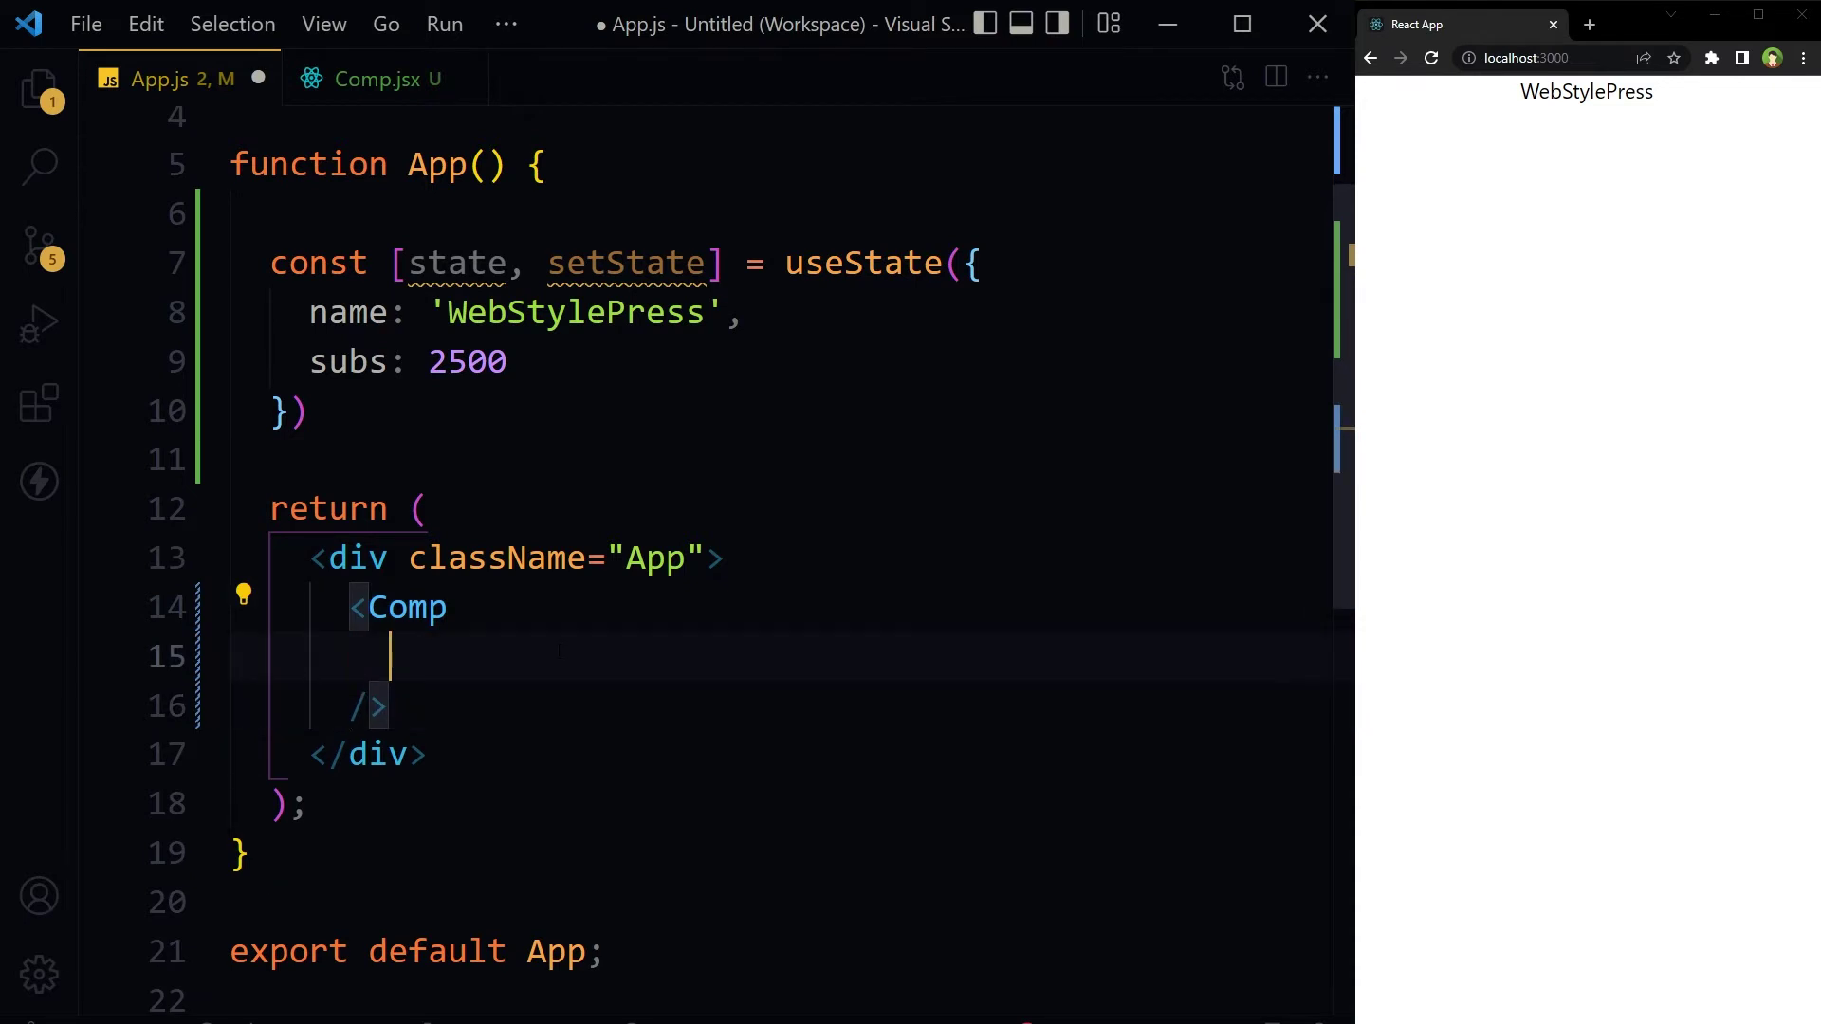
pyautogui.write('name=')
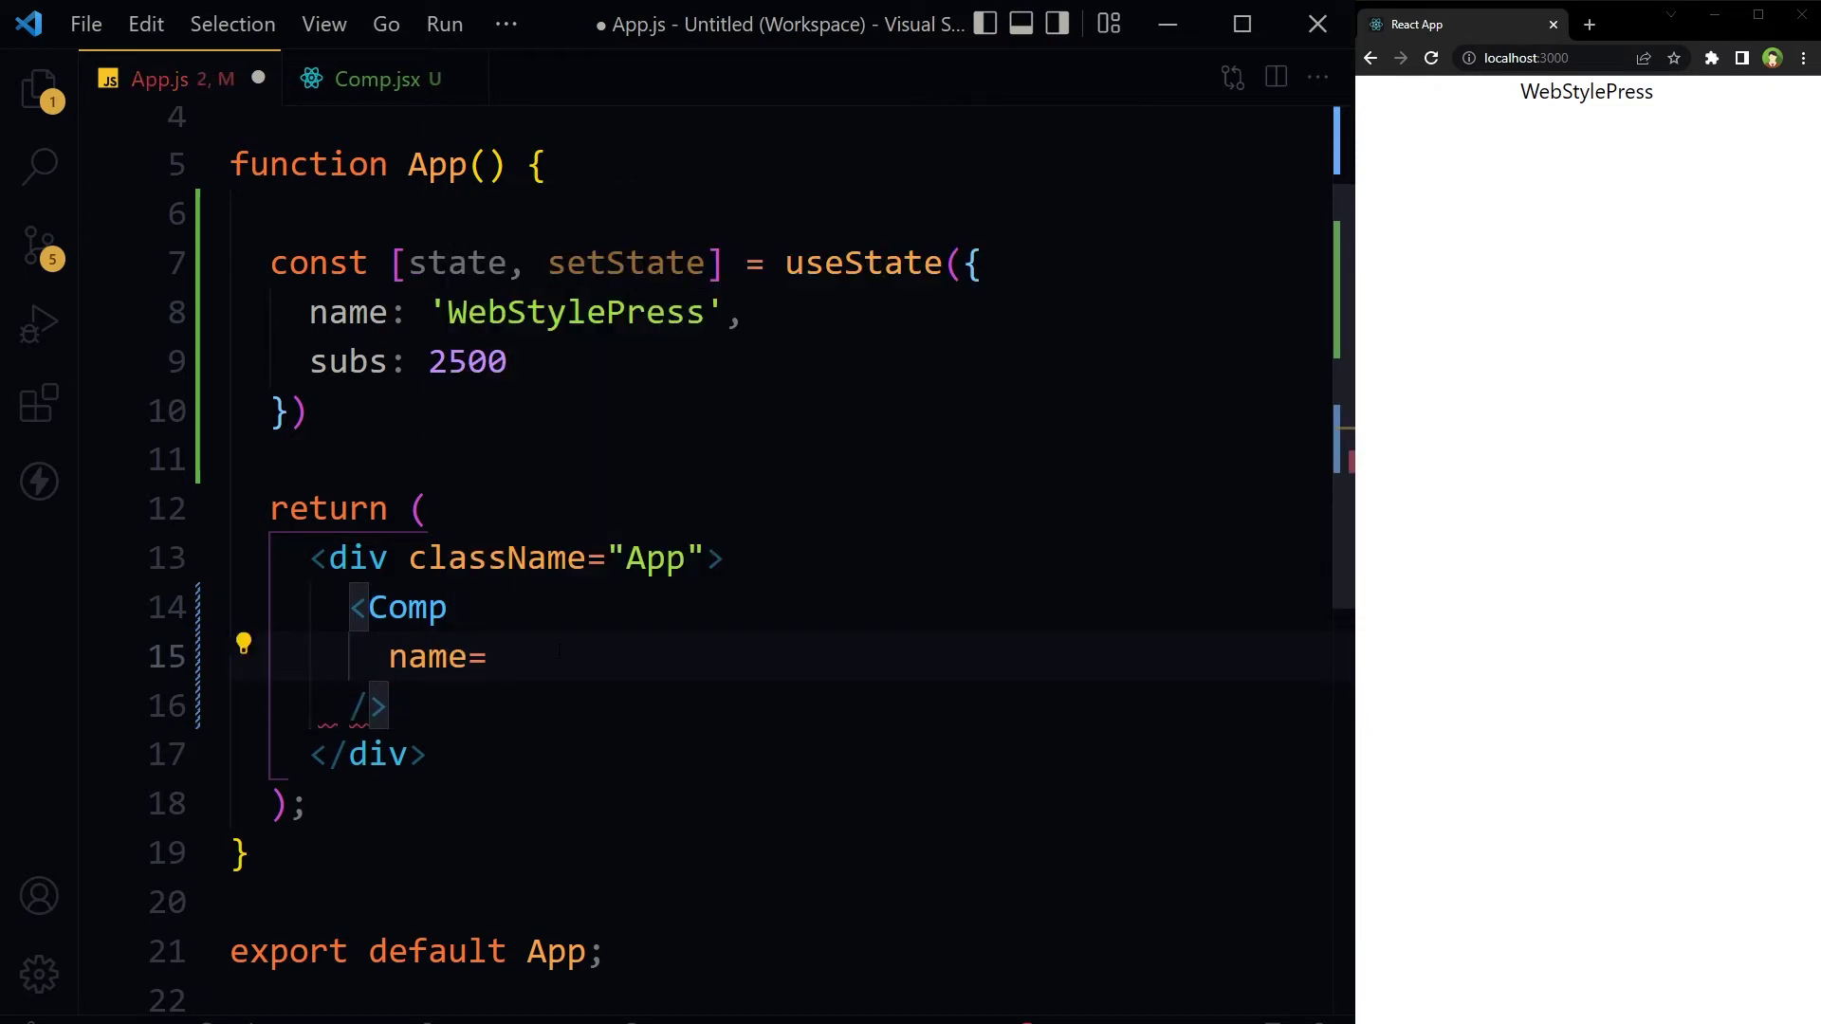
pyautogui.write('{state.namne')
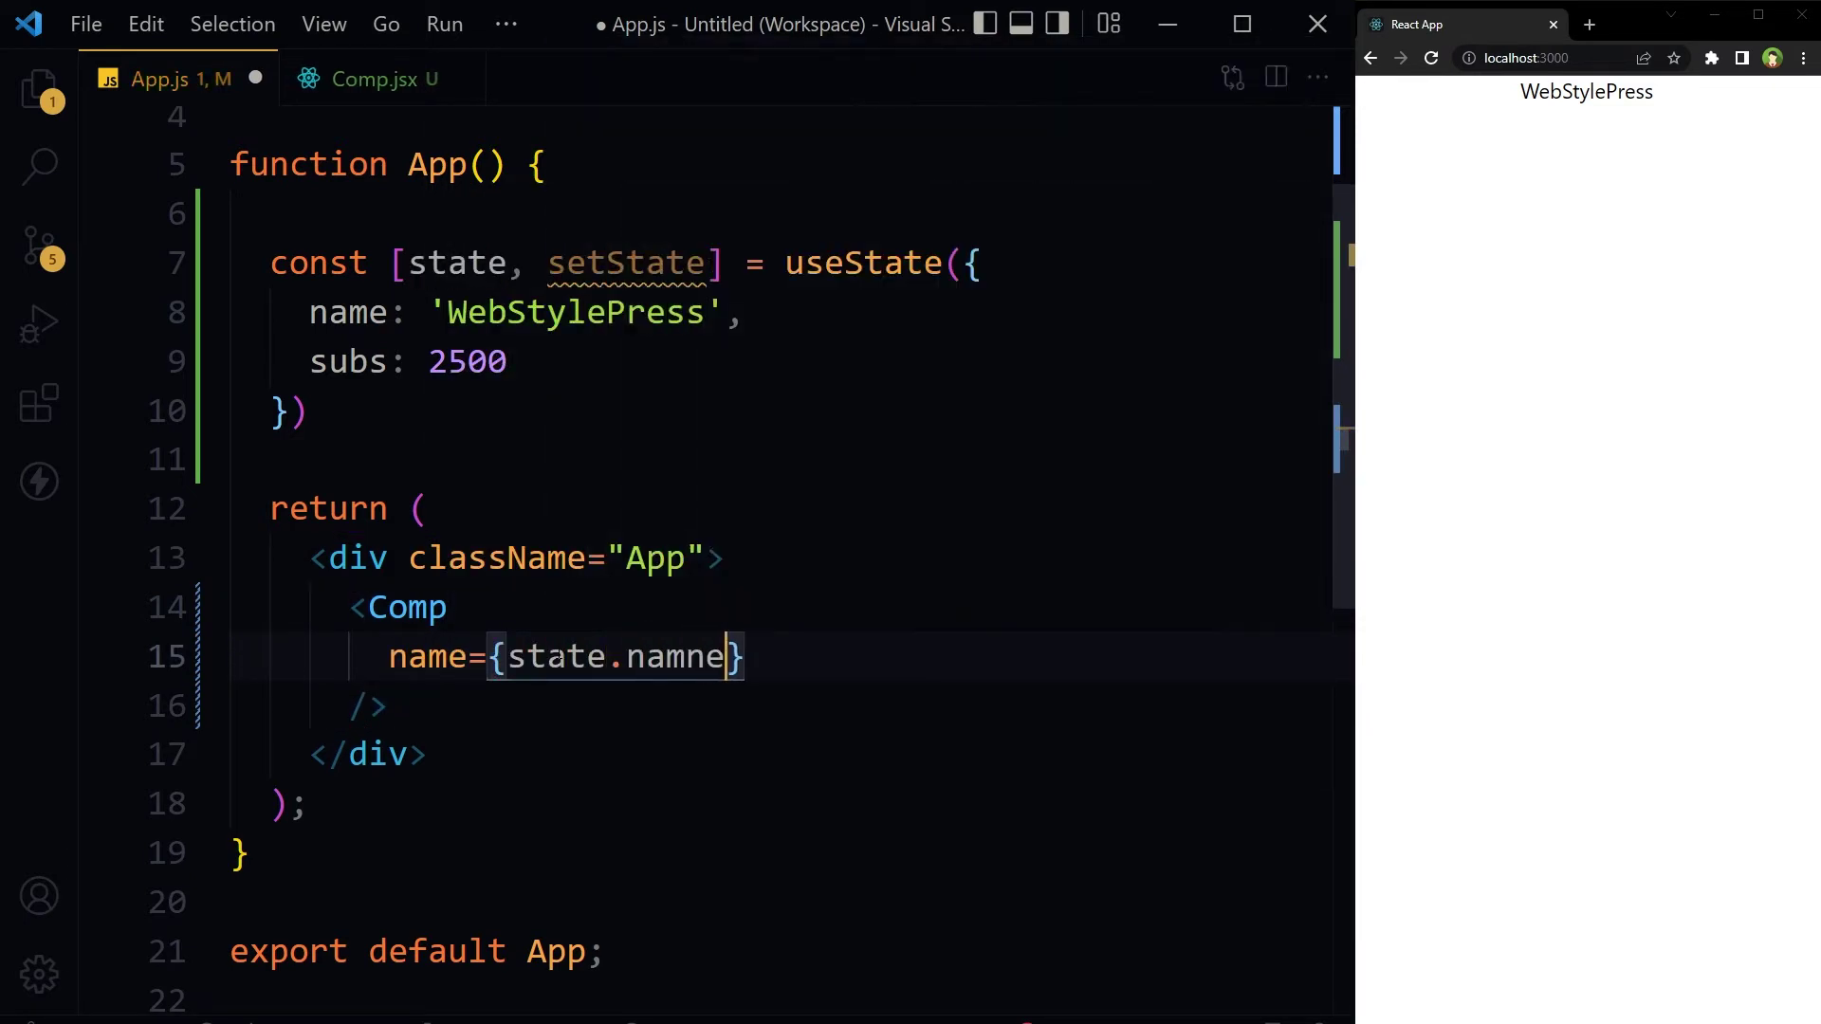
pyautogui.press('Left')
pyautogui.press('BackSpace')
pyautogui.press('End')
pyautogui.press('Return')
pyautogui.write('su')
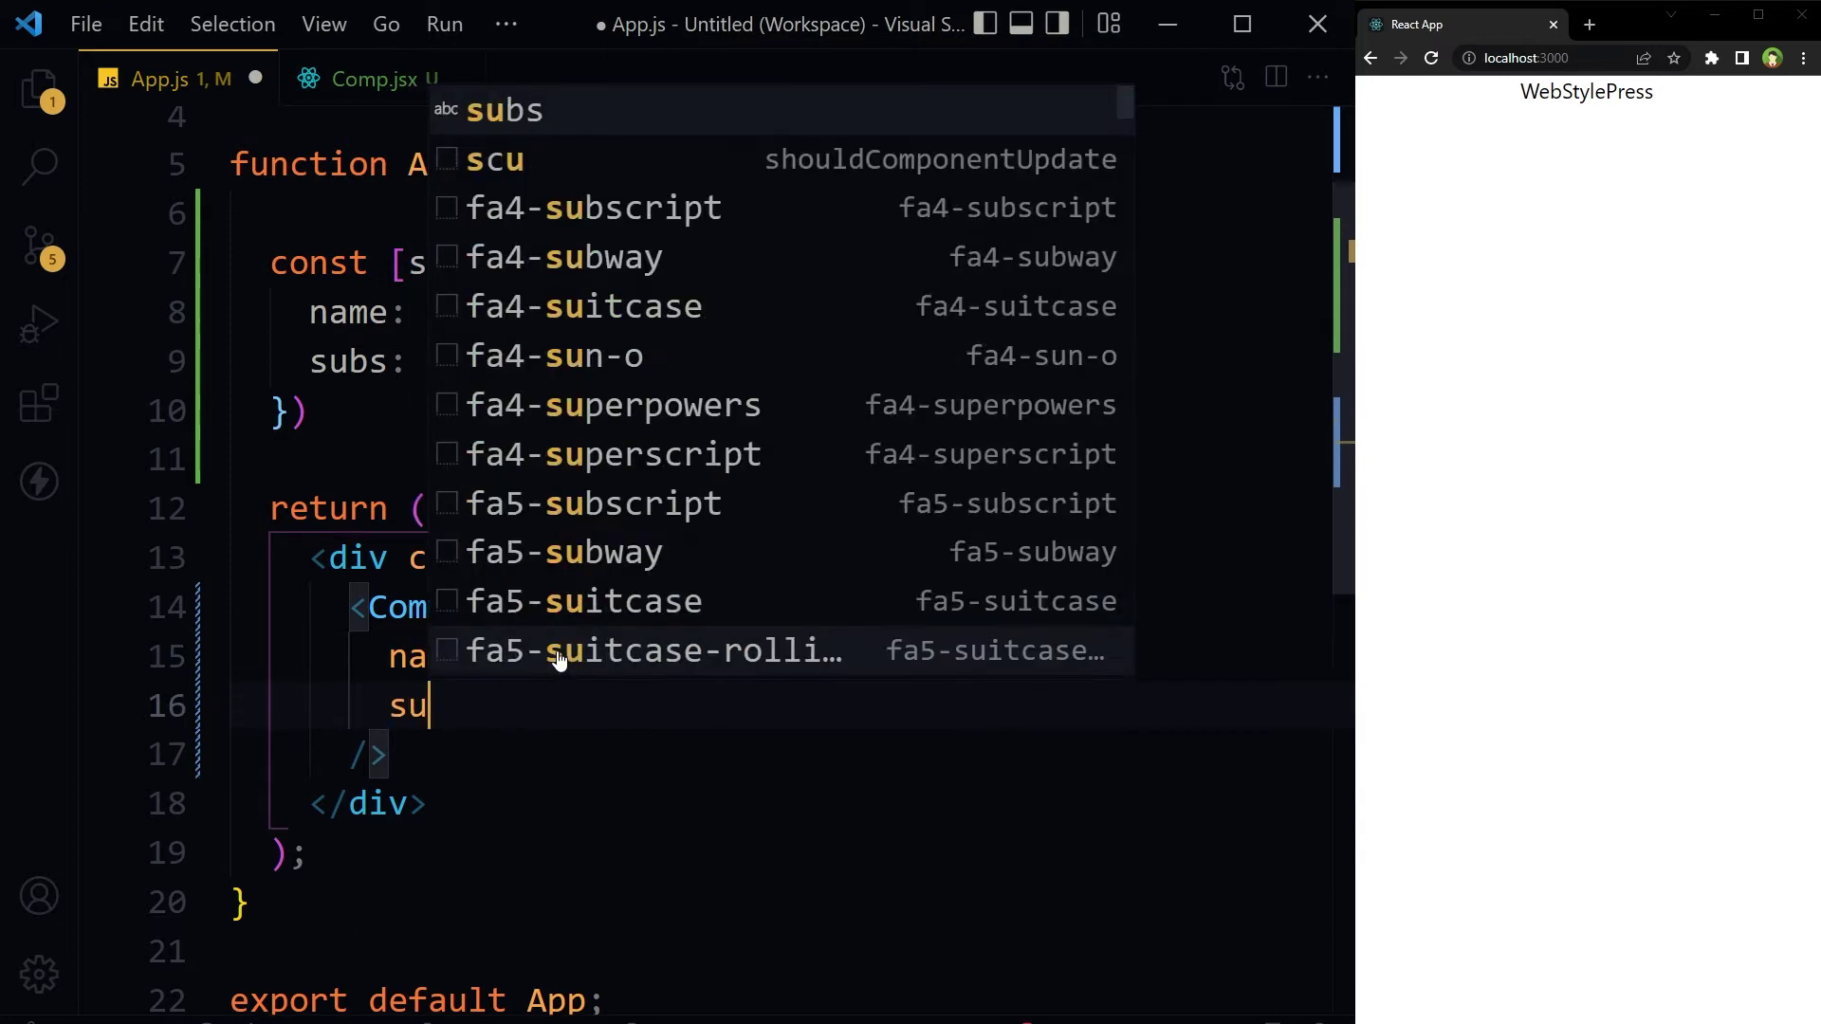
pyautogui.write('bs={')
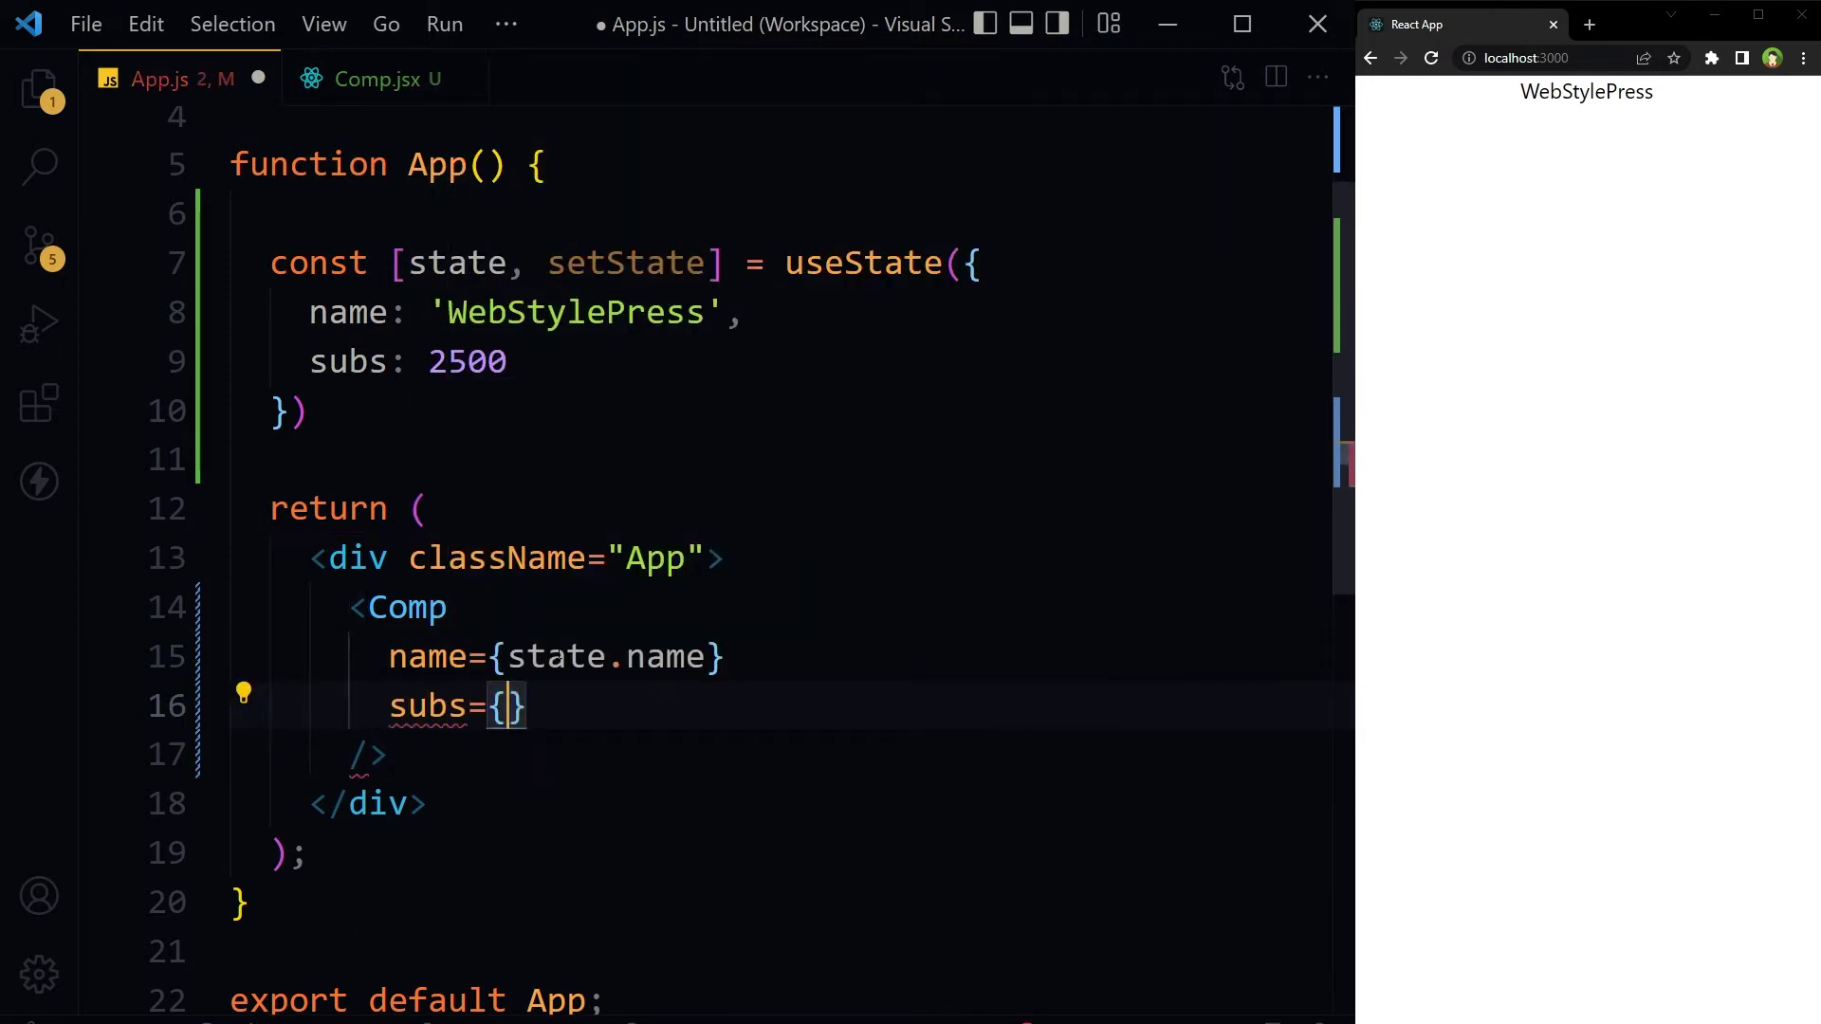
pyautogui.write('state.s')
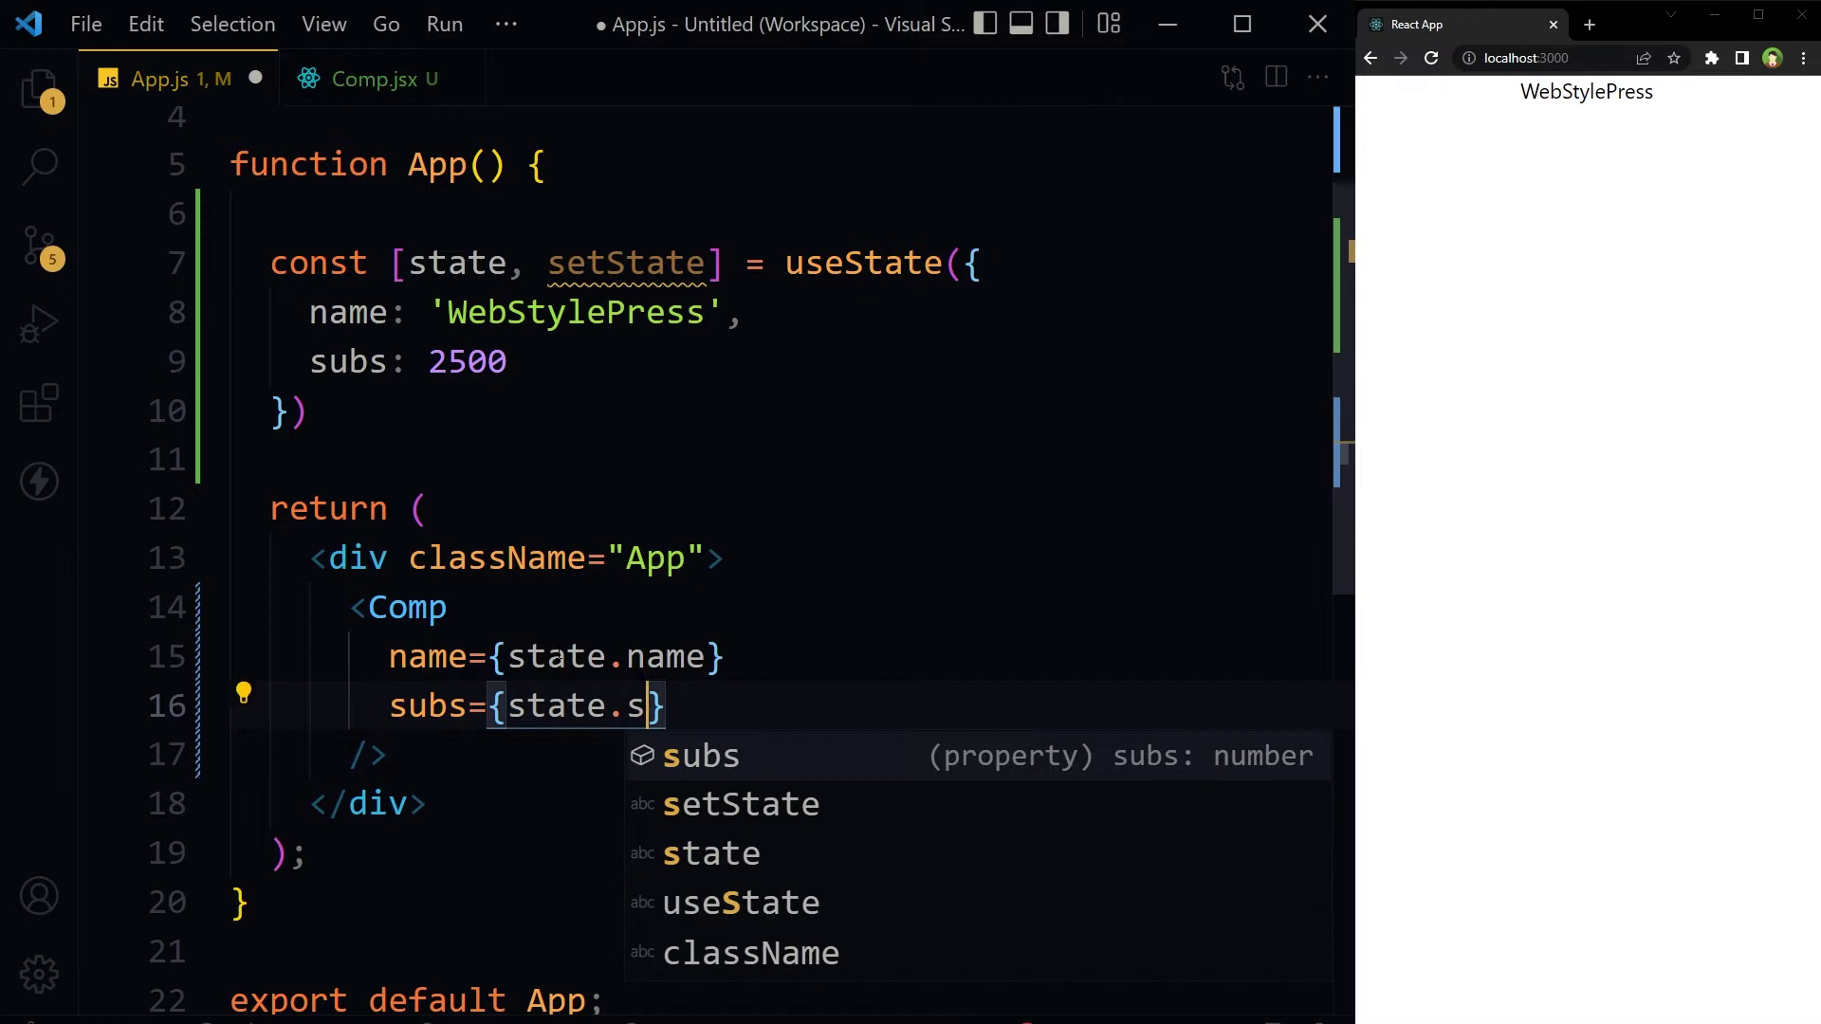
pyautogui.write('ubs')
# Add subs={state.subs} beneath the name prop, save App.js, and zoom out.
pyautogui.press('Escape')
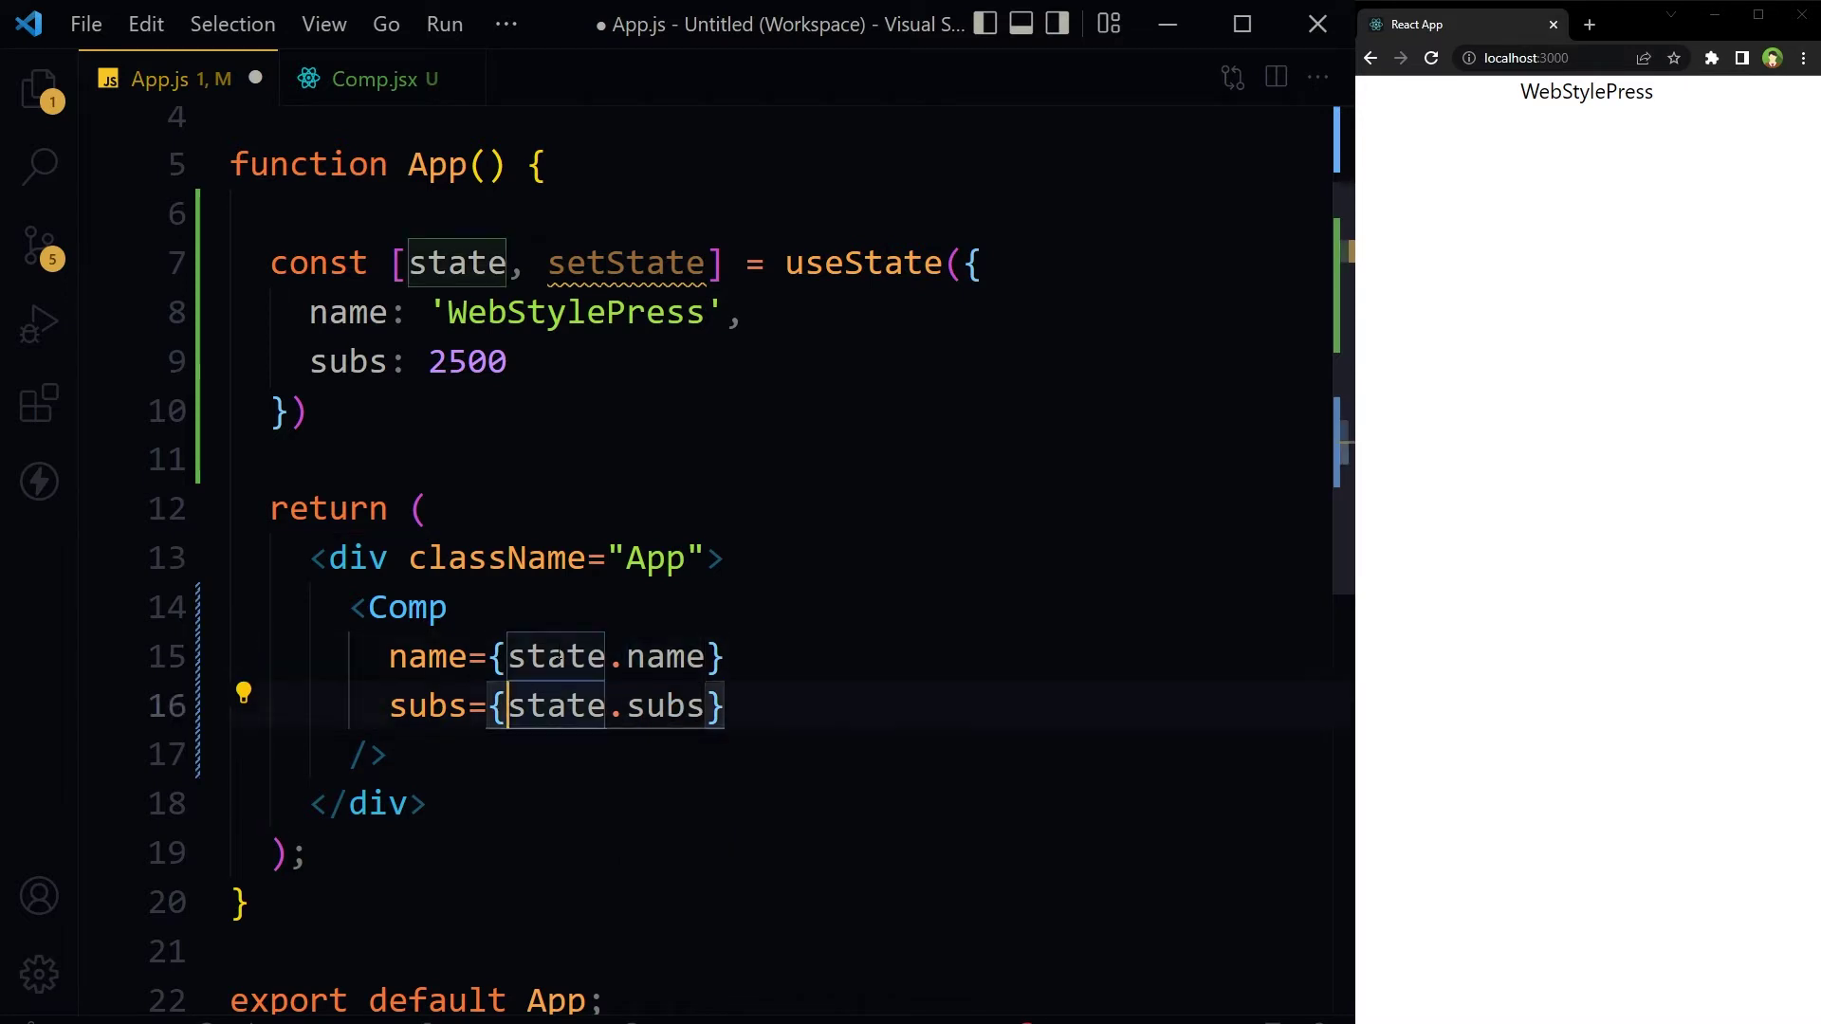
pyautogui.press('Left')
pyautogui.press('Left')
pyautogui.press('Left')
pyautogui.press('Up')
pyautogui.press('Left')
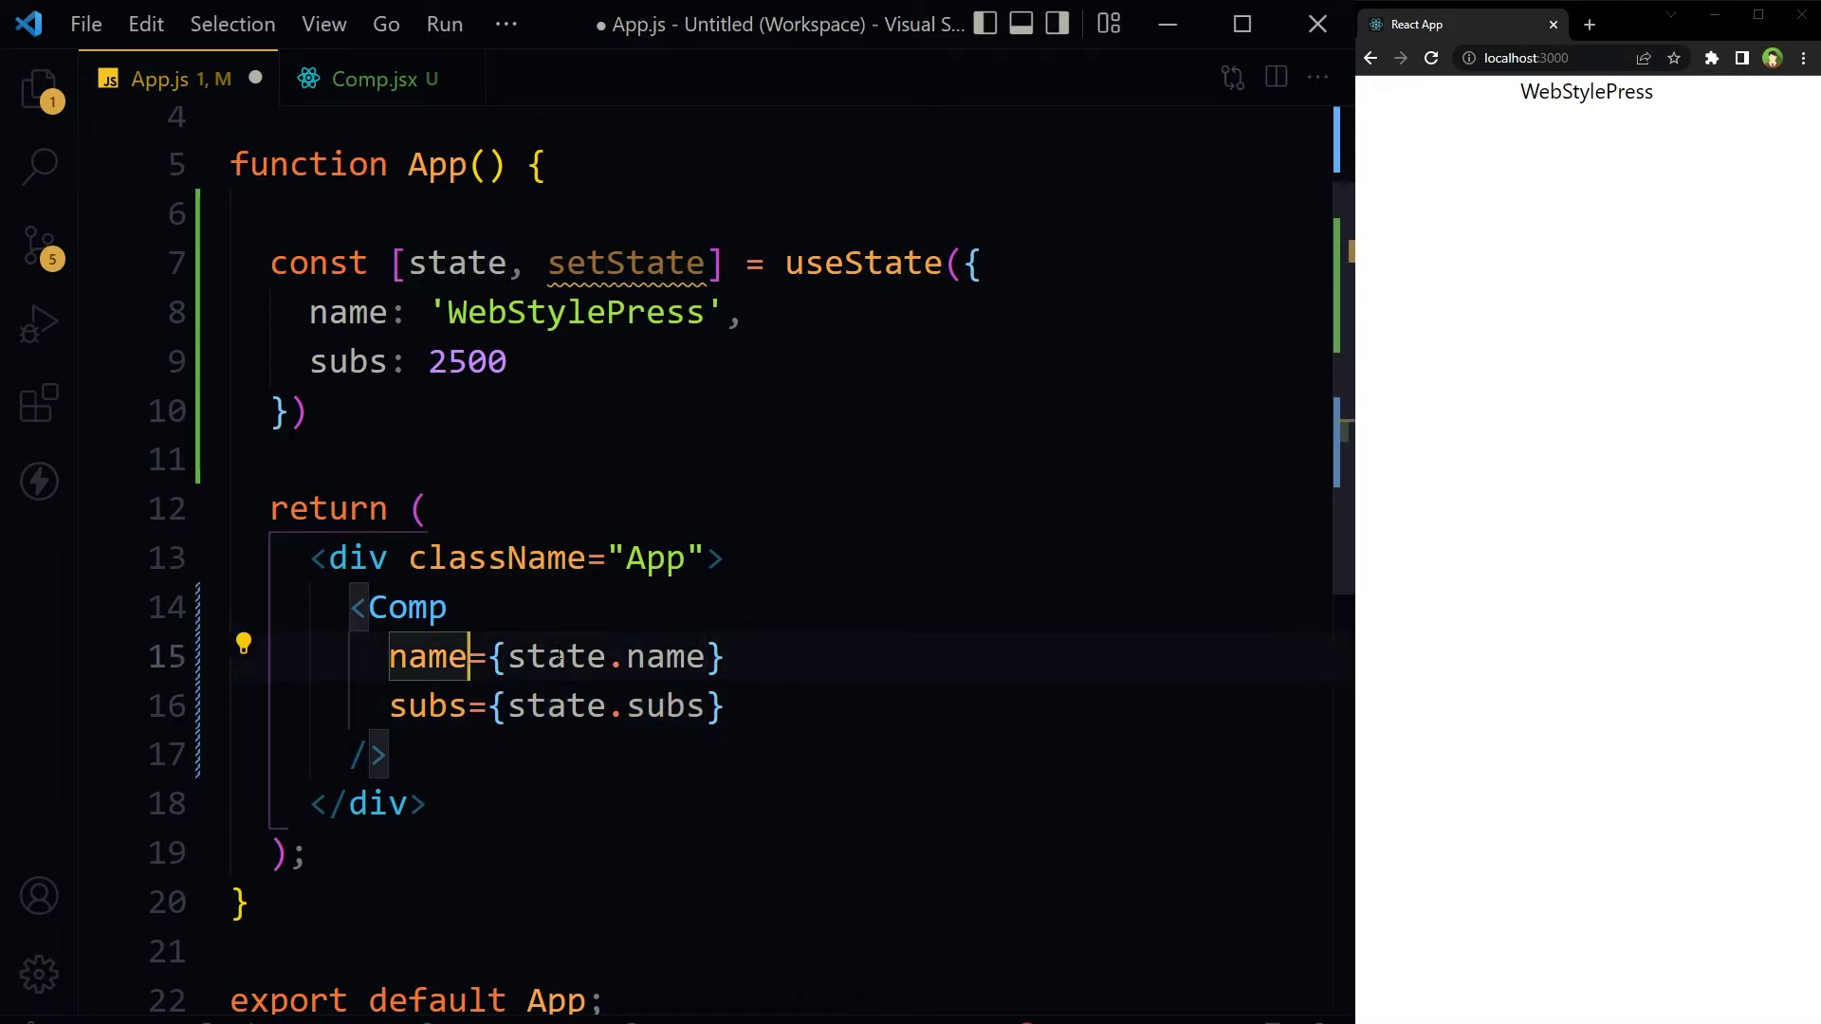
pyautogui.press('Down')
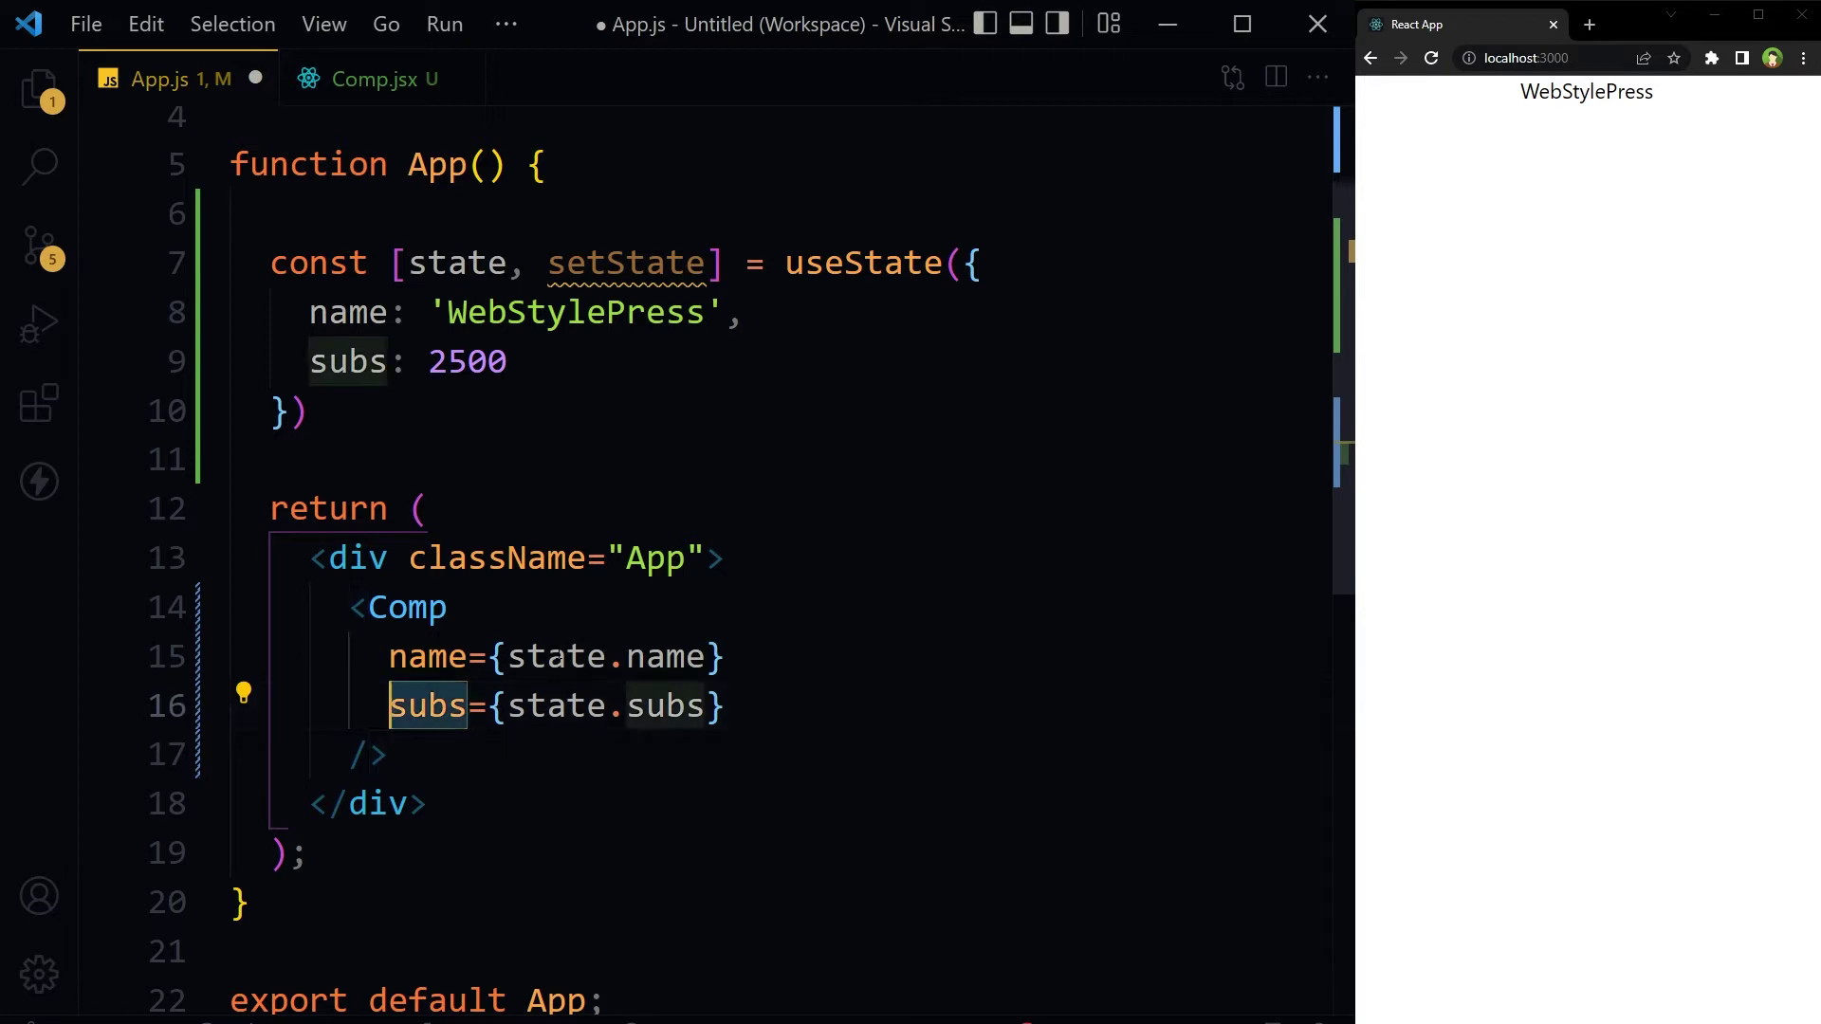
pyautogui.hotkey('ctrl', 's')
pyautogui.hotkey('ctrl', '-')
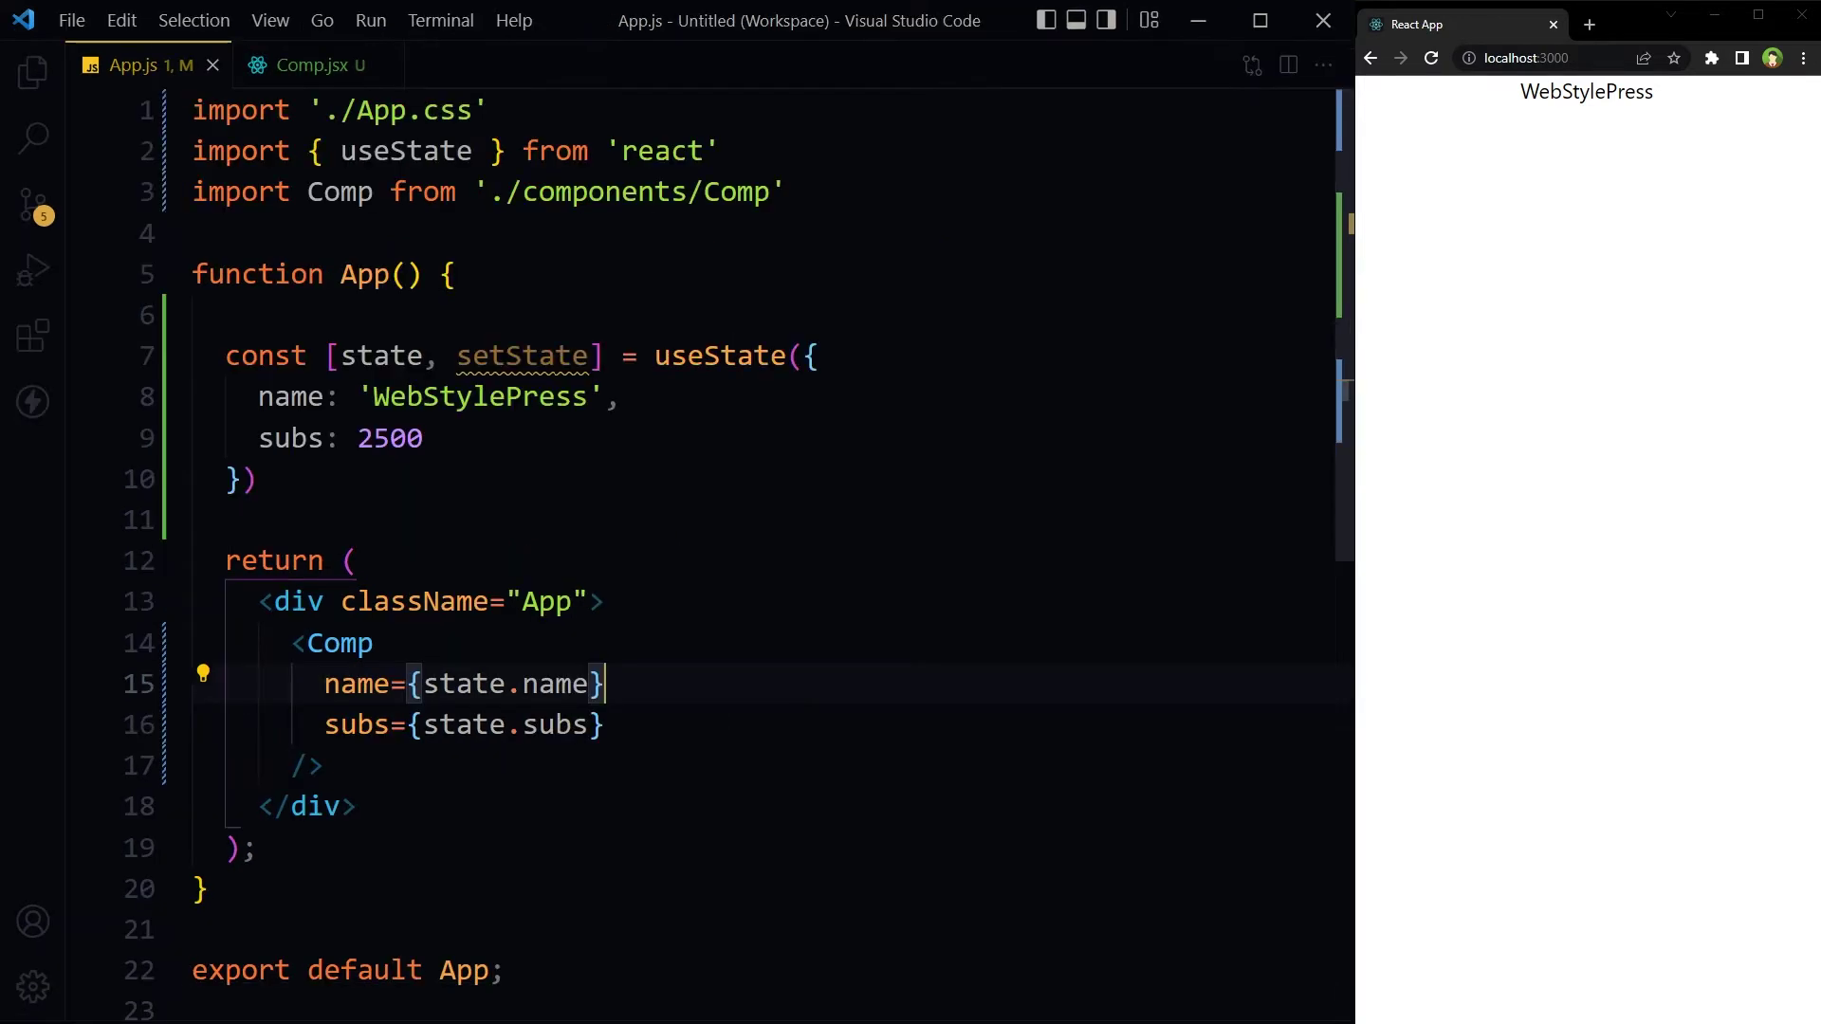
# In Comp.jsx, restore the editor zoom and add a props parameter to Comp.
pyautogui.hotkey('ctrl', 'Tab')
pyautogui.hotkey('ctrl', 'a')
pyautogui.press('Down')
pyautogui.press('Down')
pyautogui.press('Down')
pyautogui.press('End')
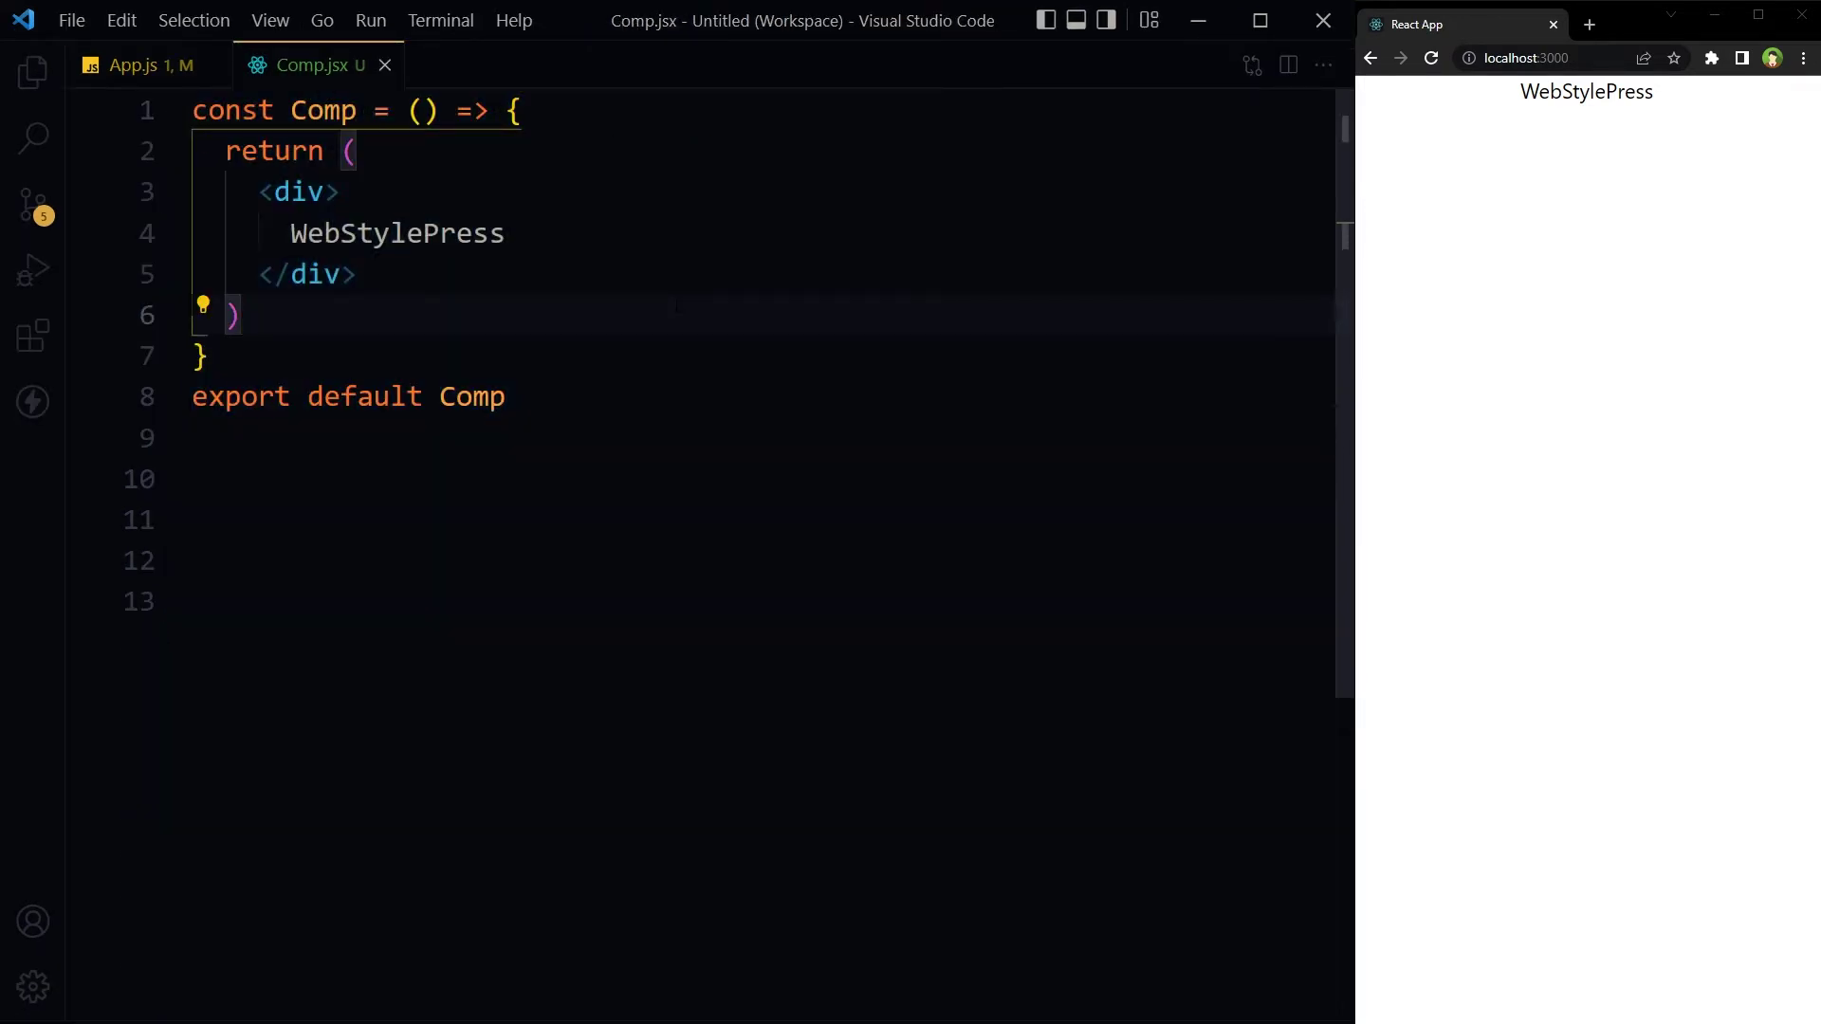
pyautogui.hotkey('ctrl', '=')
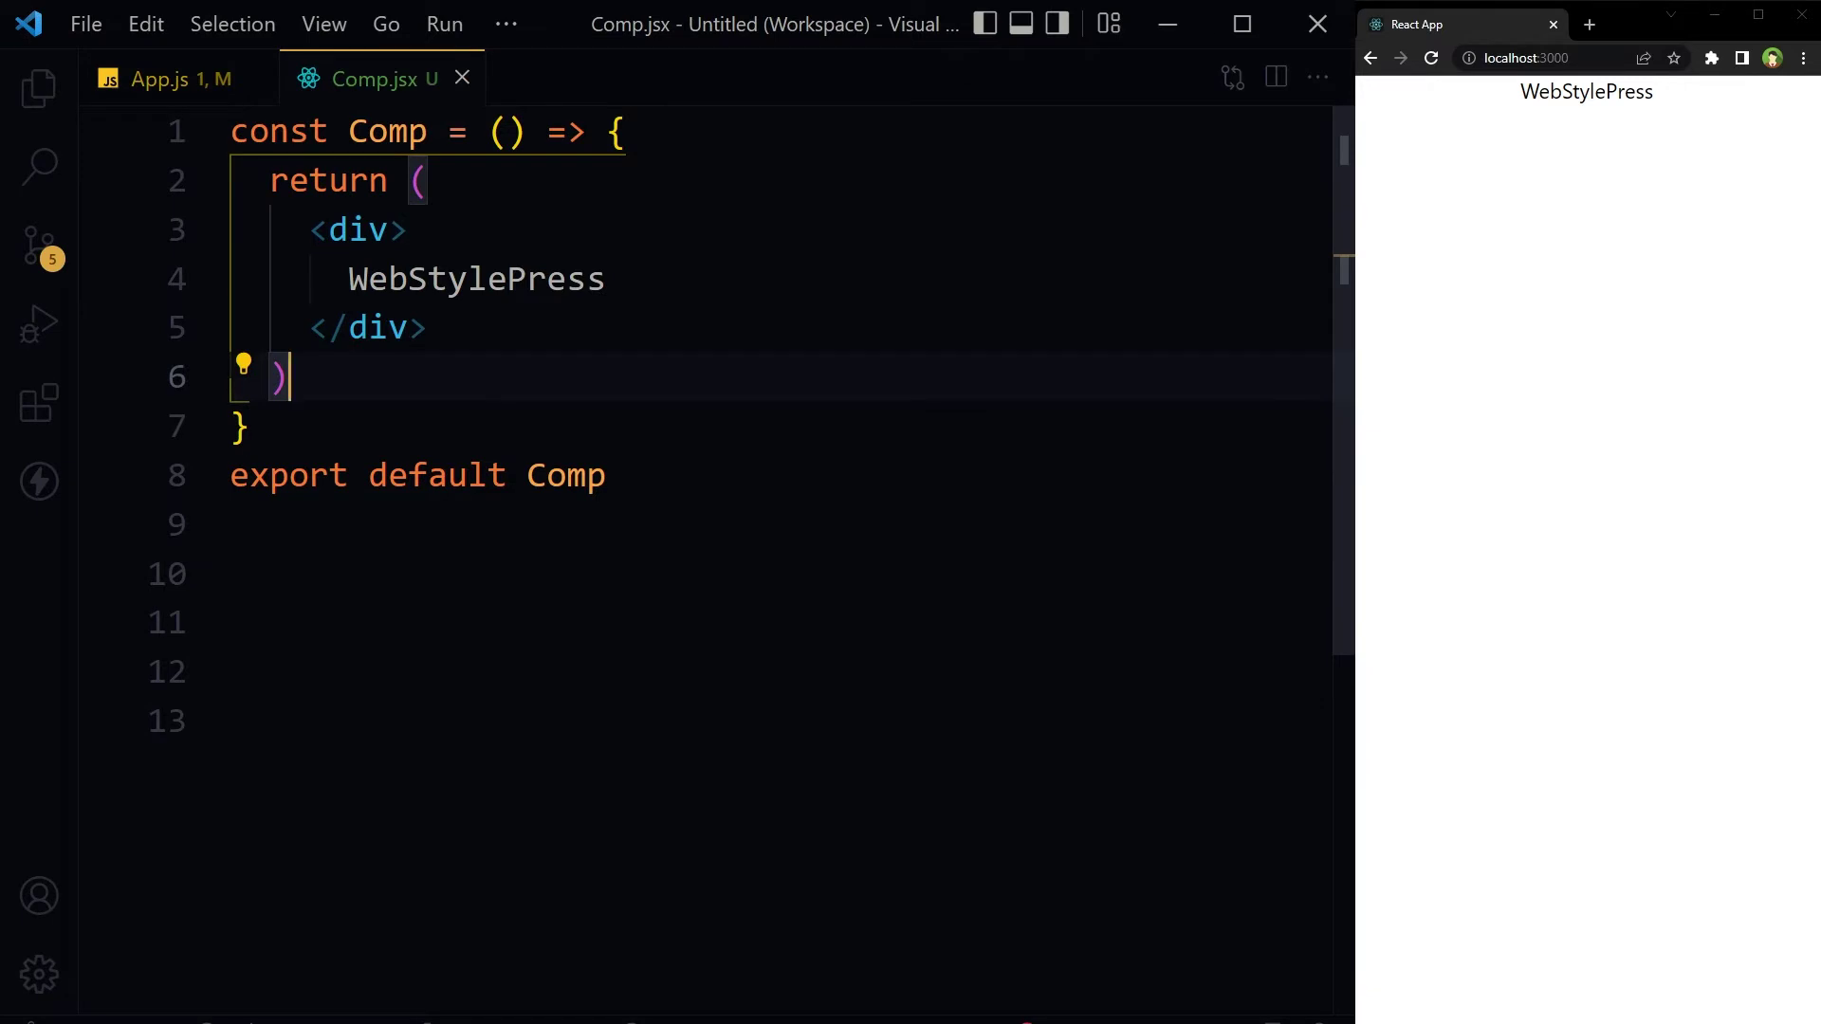
pyautogui.click(507, 131)
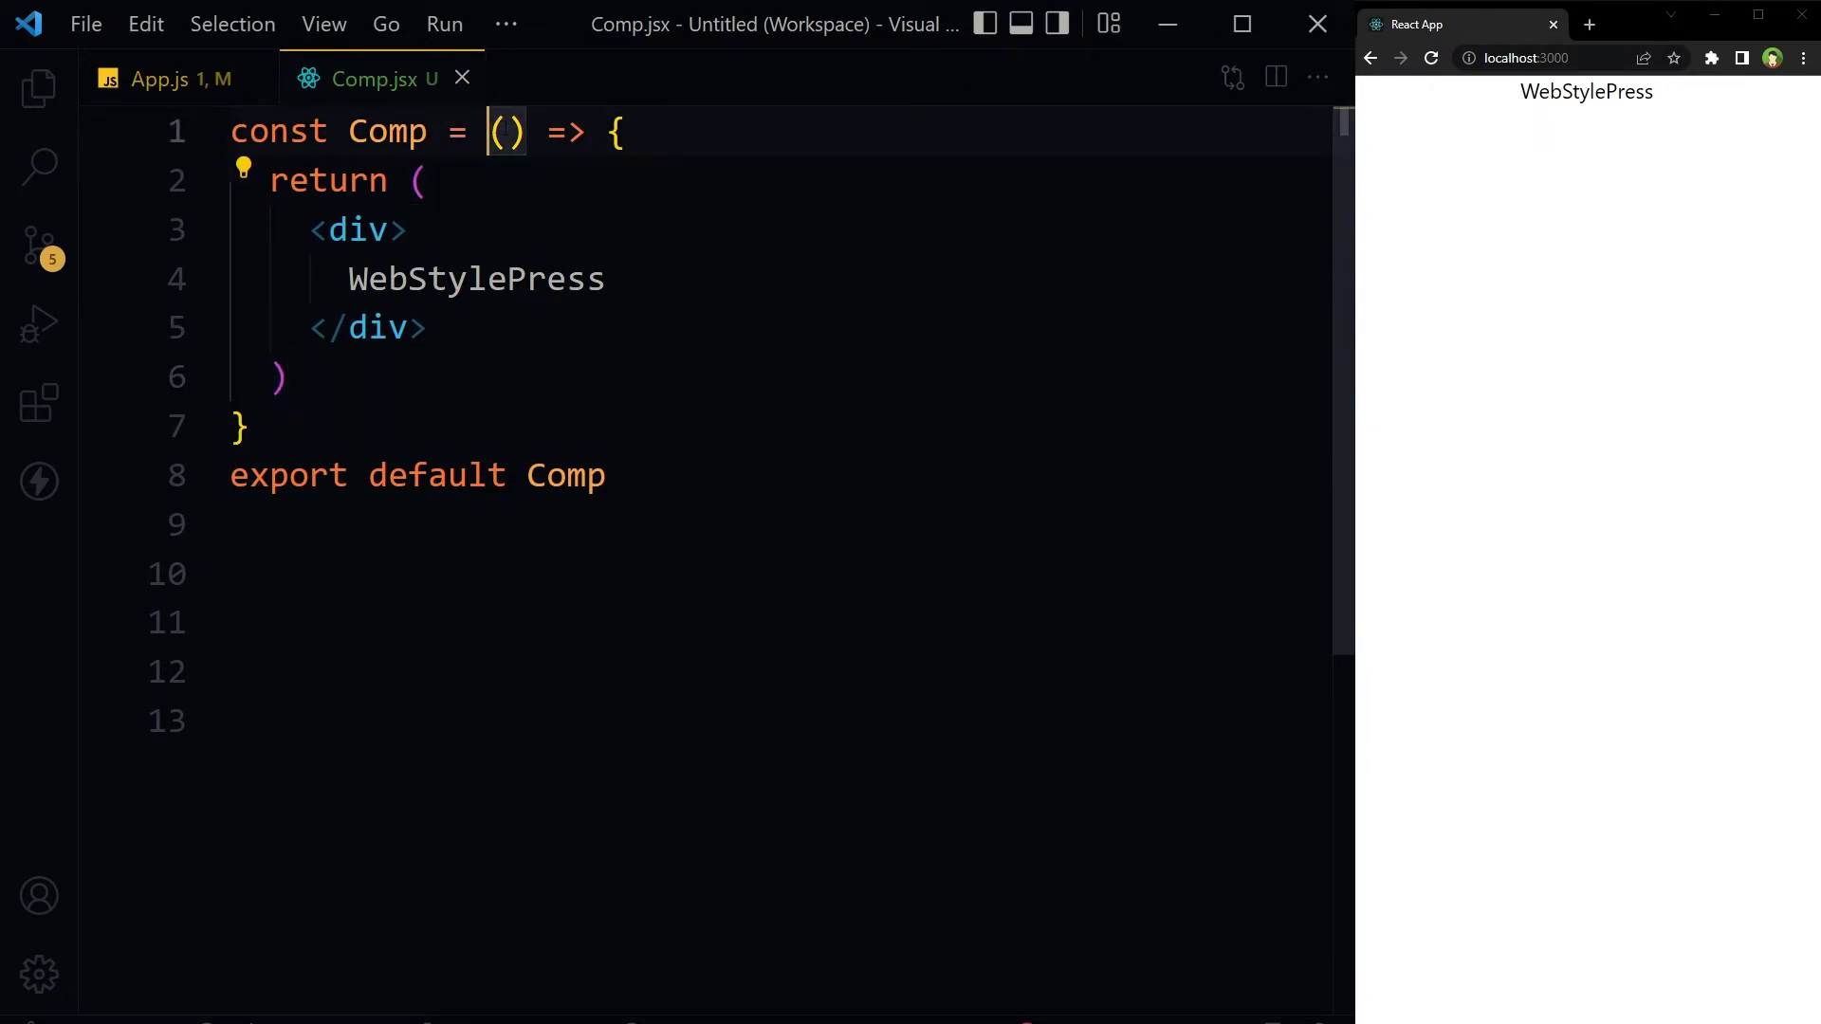
pyautogui.write('prop')
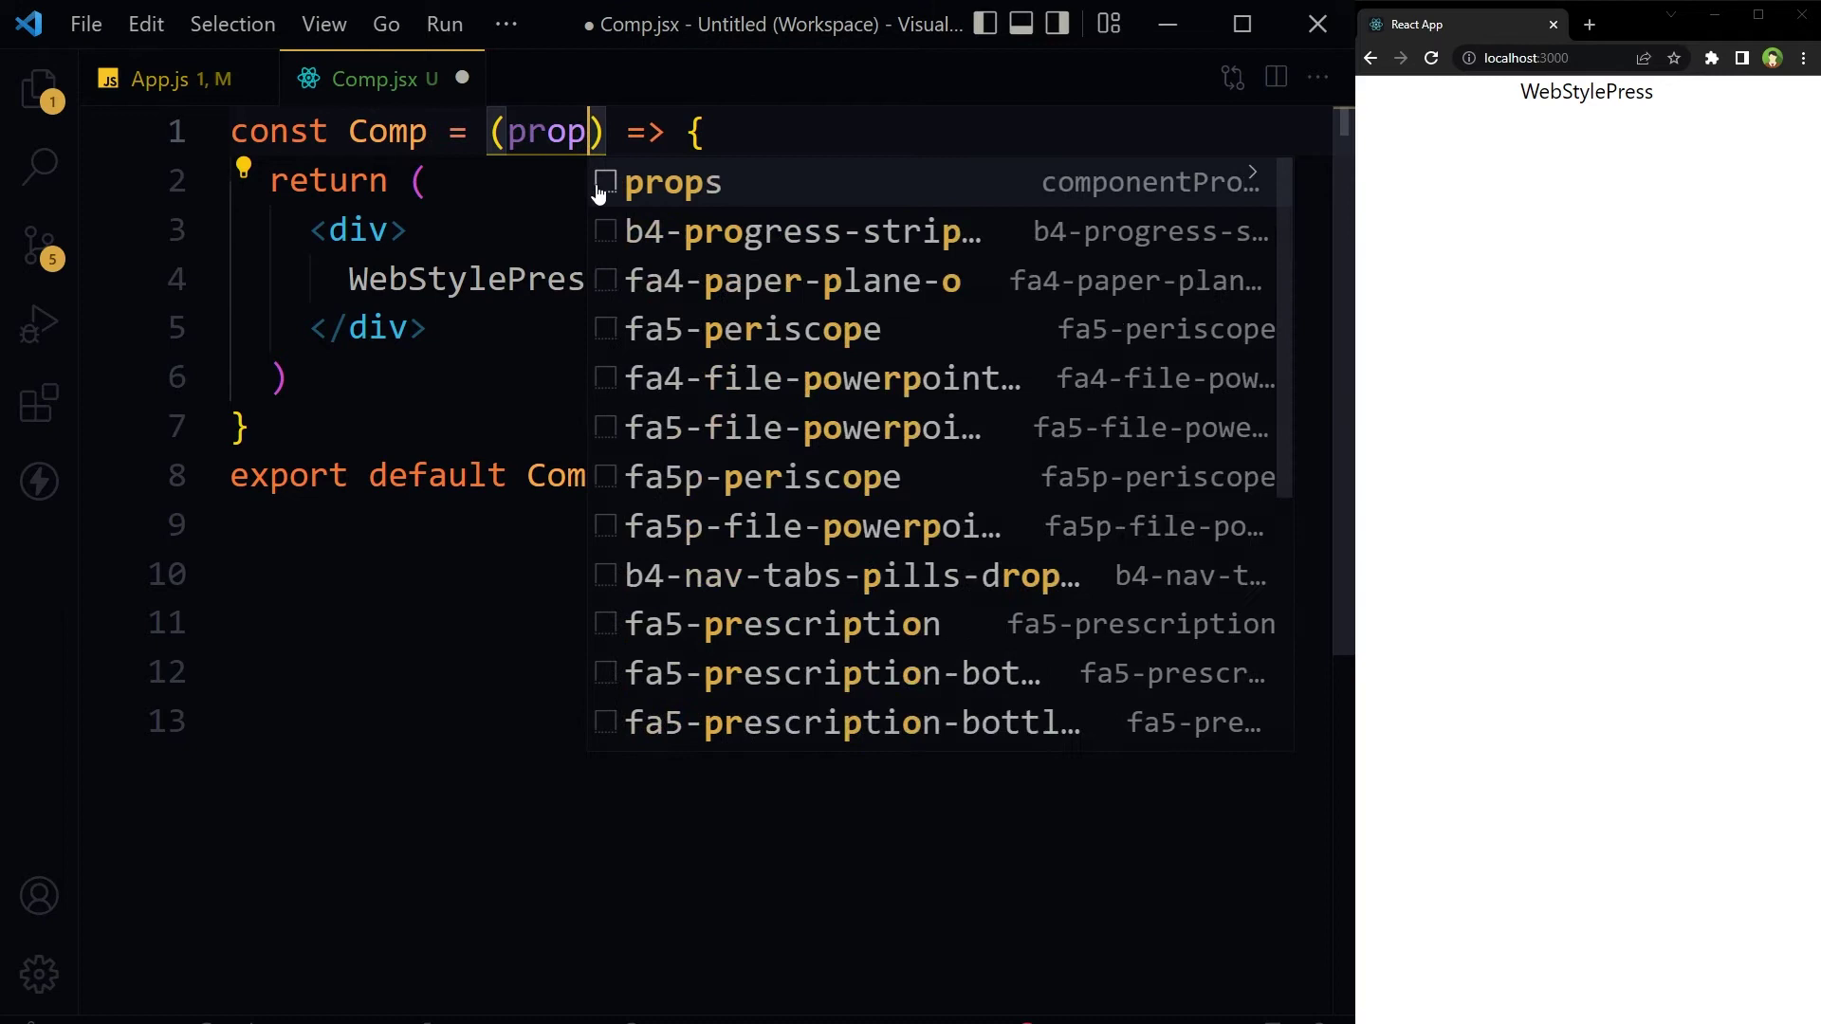
pyautogui.write('s')
pyautogui.press('Escape')
pyautogui.press('Down')
pyautogui.press('Down')
pyautogui.press('Down')
# Duplicate the Name paragraph onto line 5 and relabel the copy Subs.
pyautogui.hotkey('shift', 'Home')
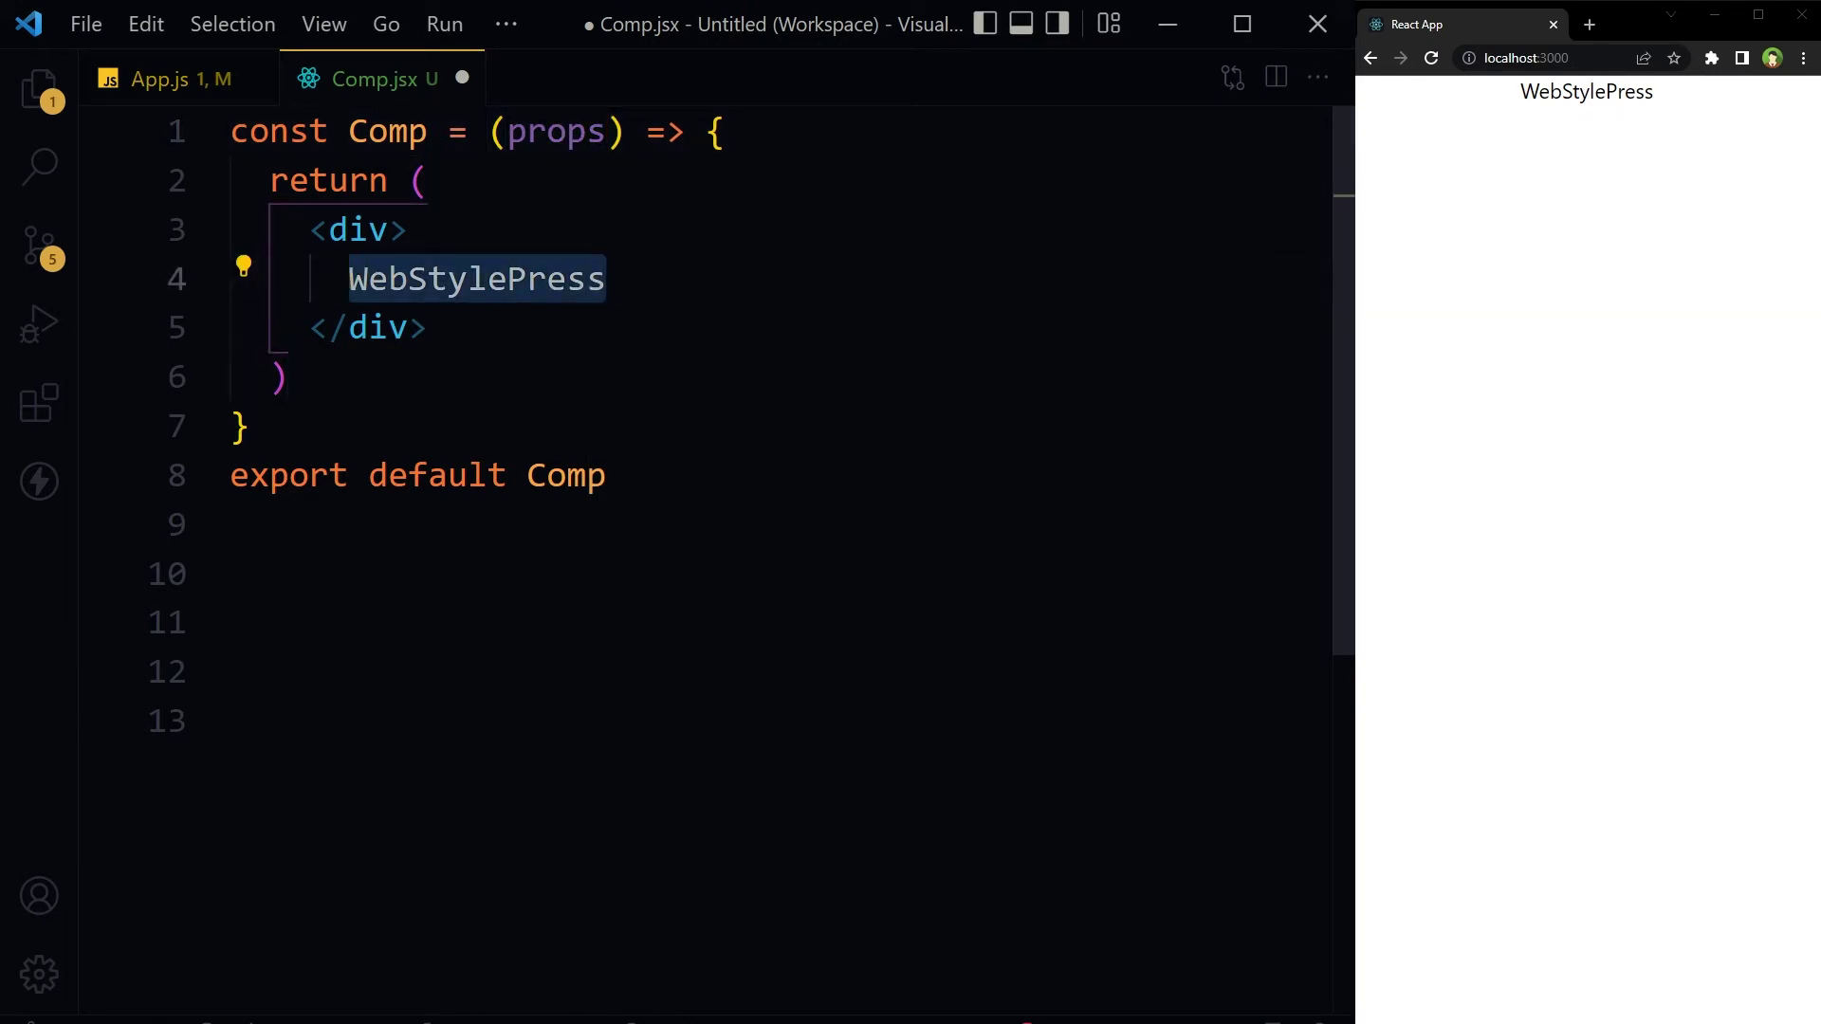
pyautogui.write('<p></p')
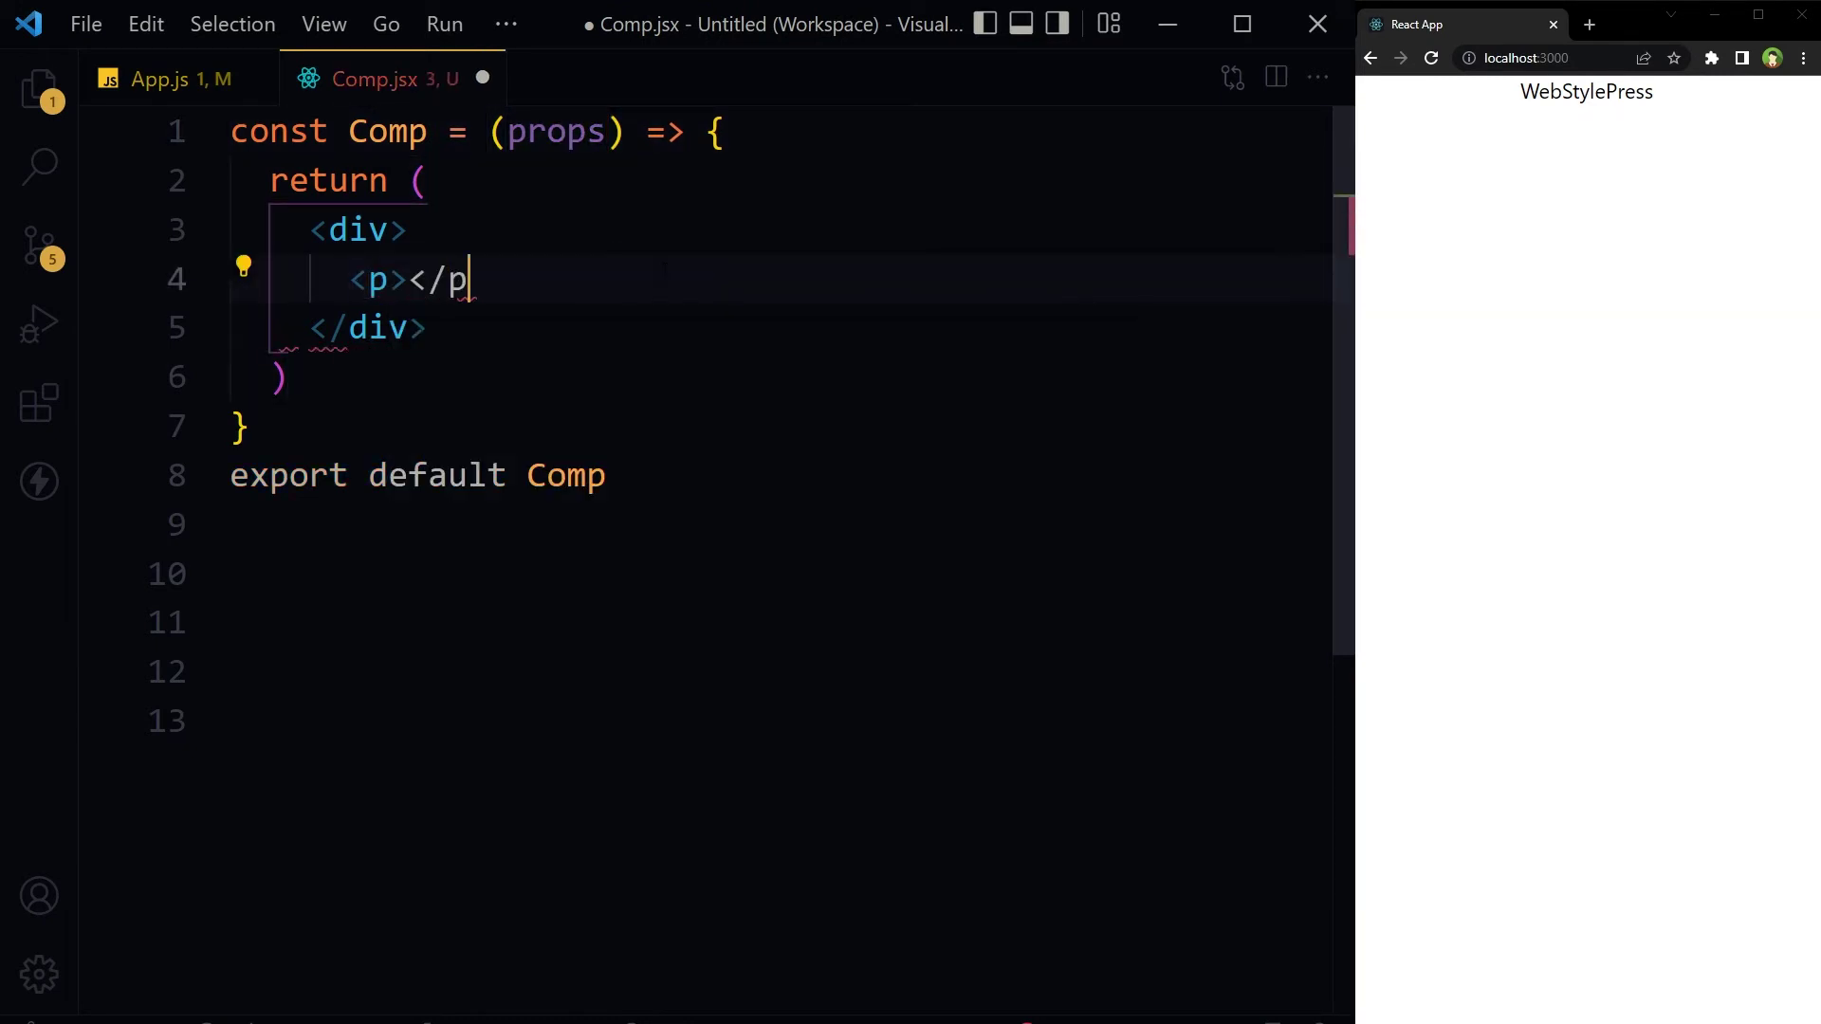
pyautogui.write('>Name:')
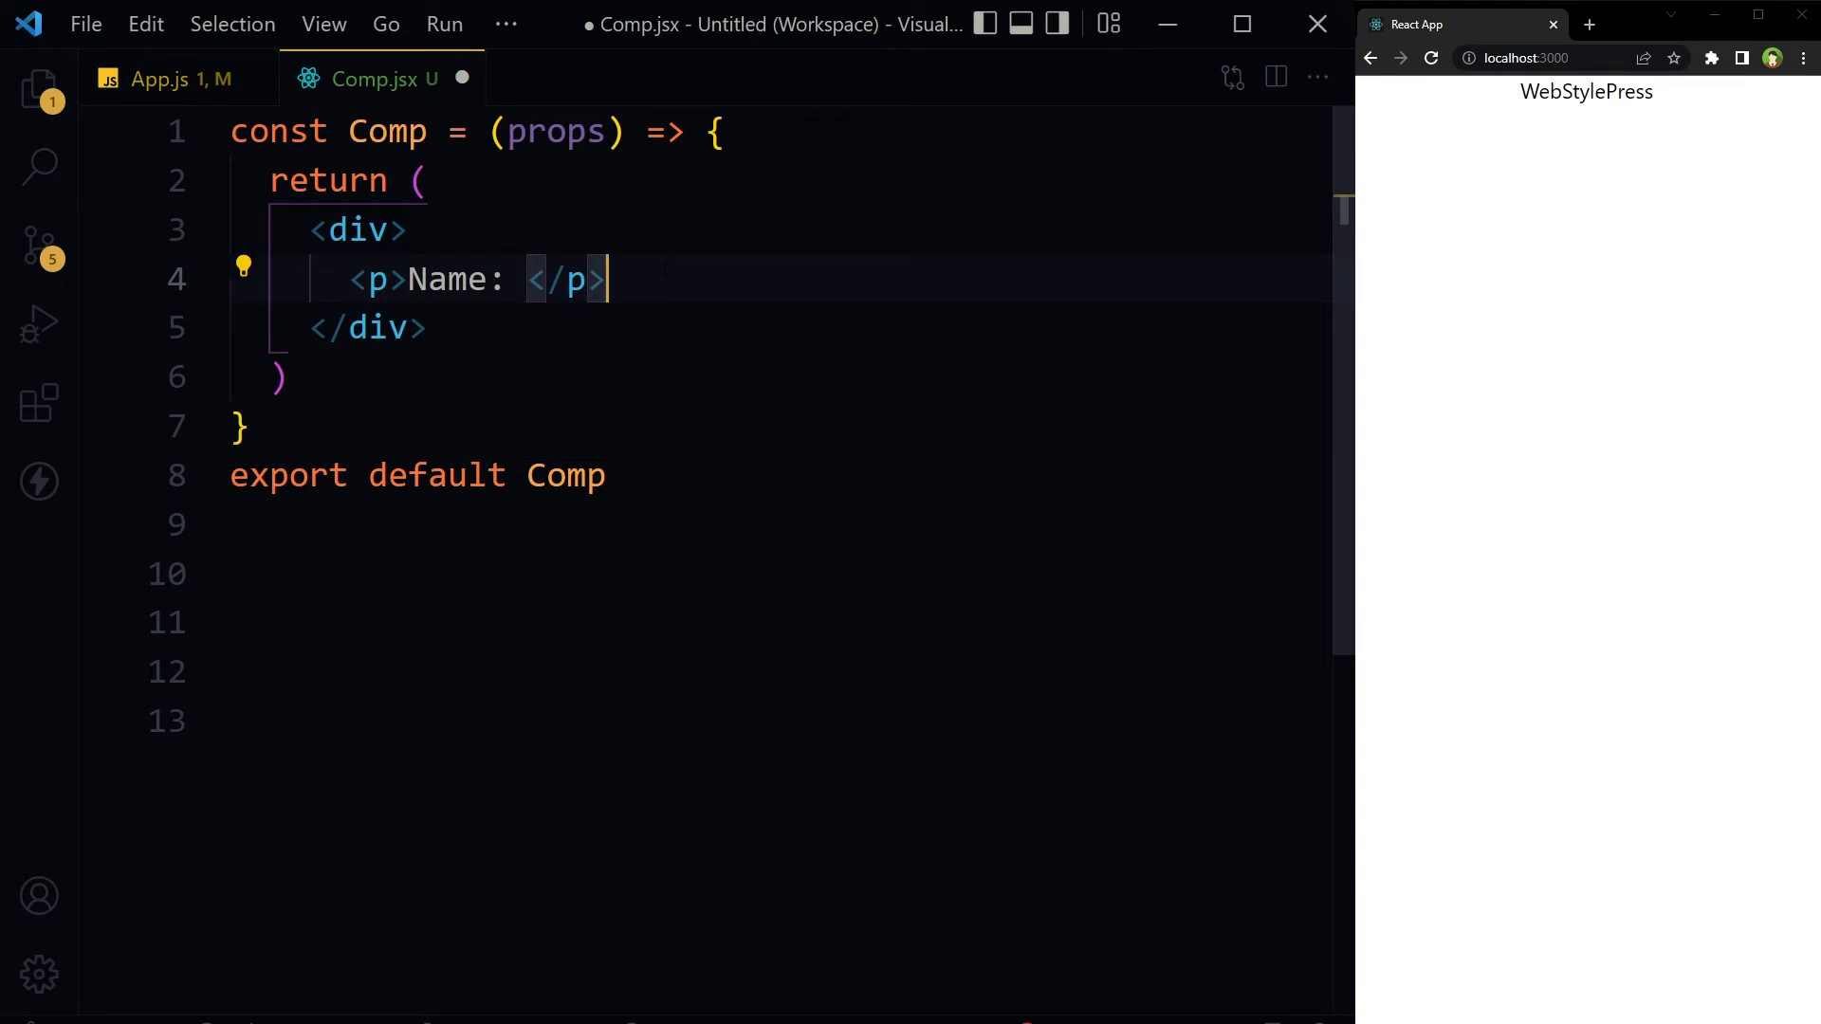
pyautogui.hotkey('shift', 'Home')
pyautogui.hotkey('ctrl', 'c')
pyautogui.press('End')
pyautogui.press('Return')
pyautogui.hotkey('ctrl', 'v')
pyautogui.press('Left')
pyautogui.press('Left')
pyautogui.press('Left')
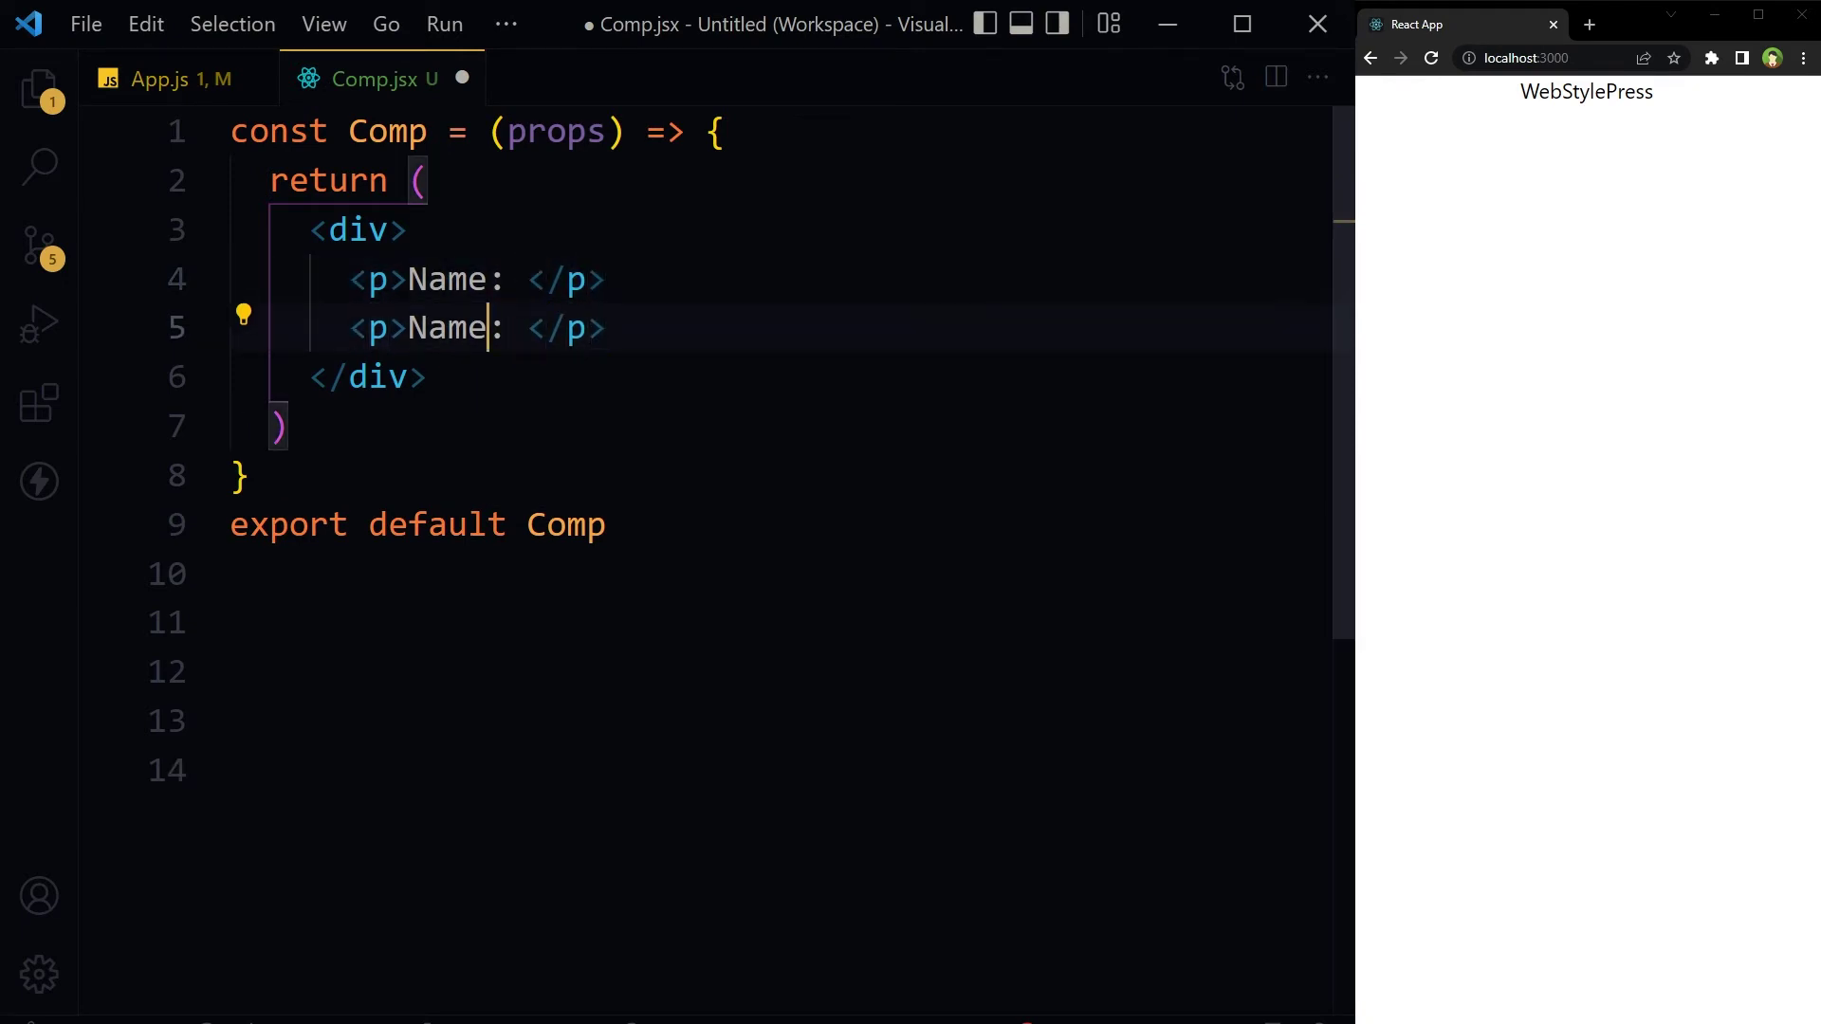
pyautogui.hotkey('ctrl', 'shift', 'Left')
pyautogui.write('Subs')
pyautogui.press('Left')
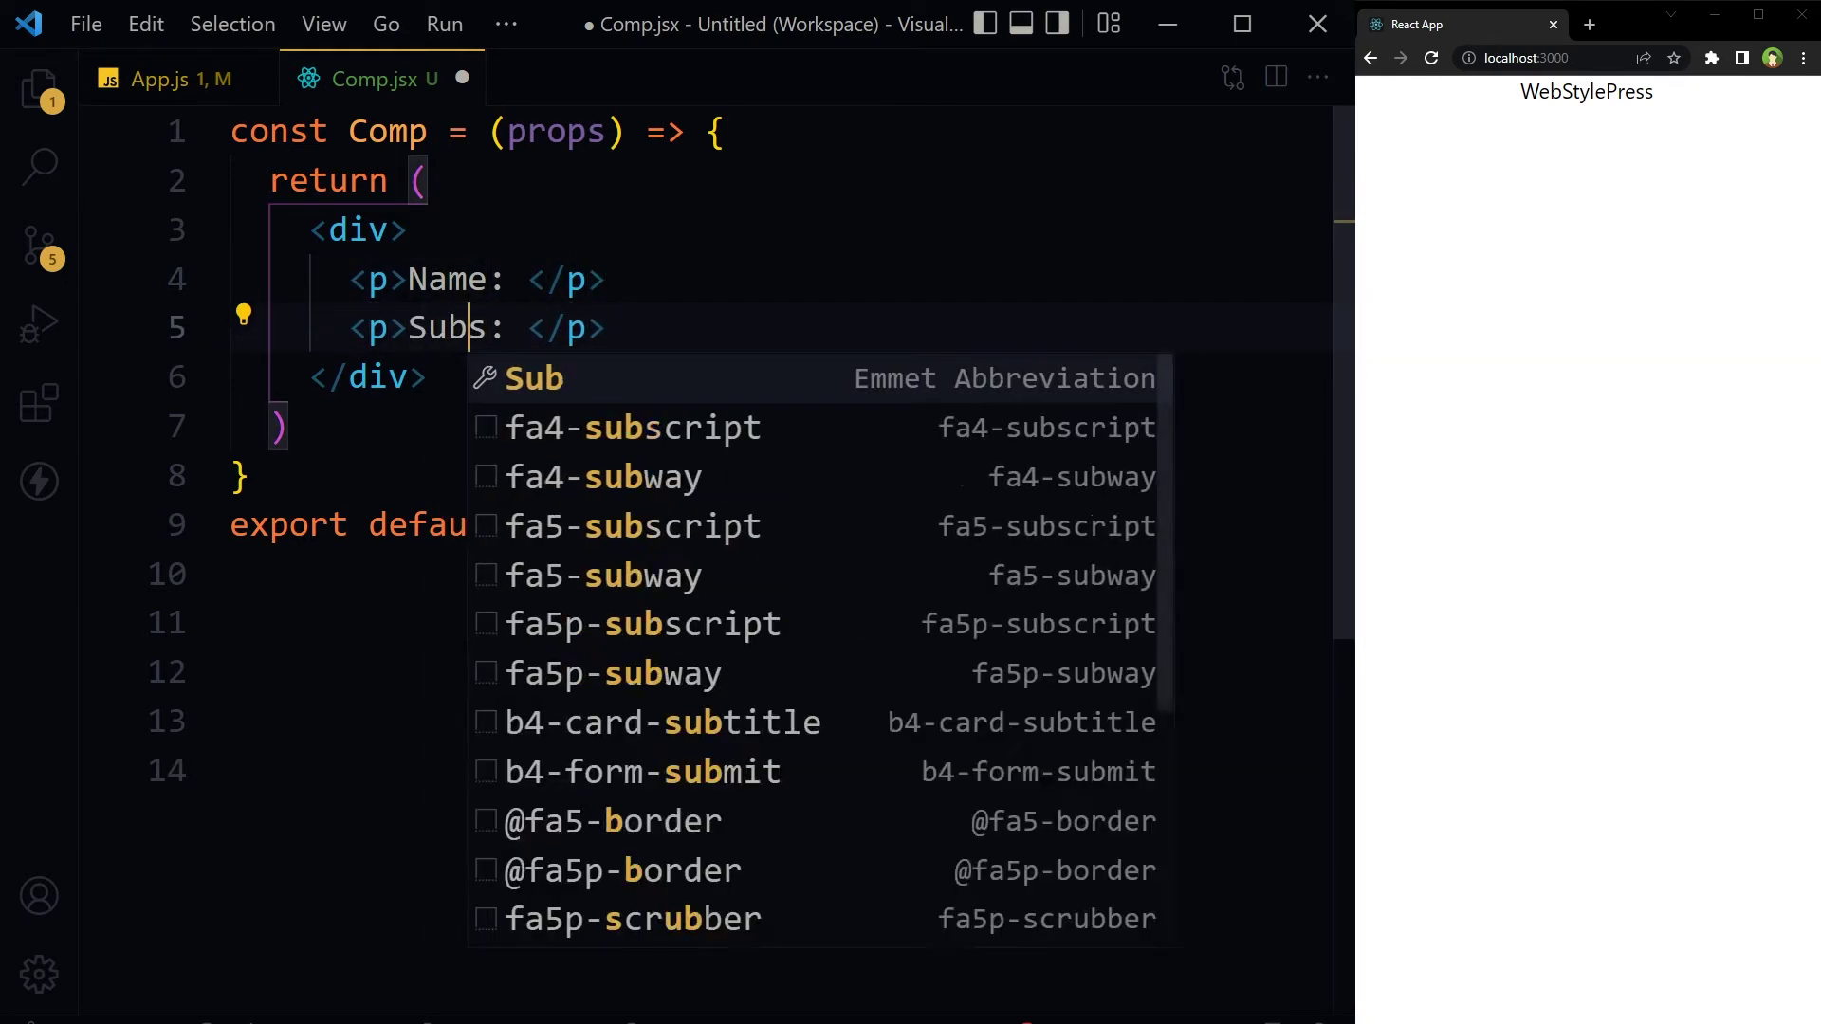
pyautogui.press('Left')
pyautogui.press('Left')
# Insert {props.name} into the Name paragraph on line 4.
pyautogui.press('Home')
pyautogui.press('Up')
pyautogui.press('End')
pyautogui.press('Left')
pyautogui.press('Left')
pyautogui.press('Left')
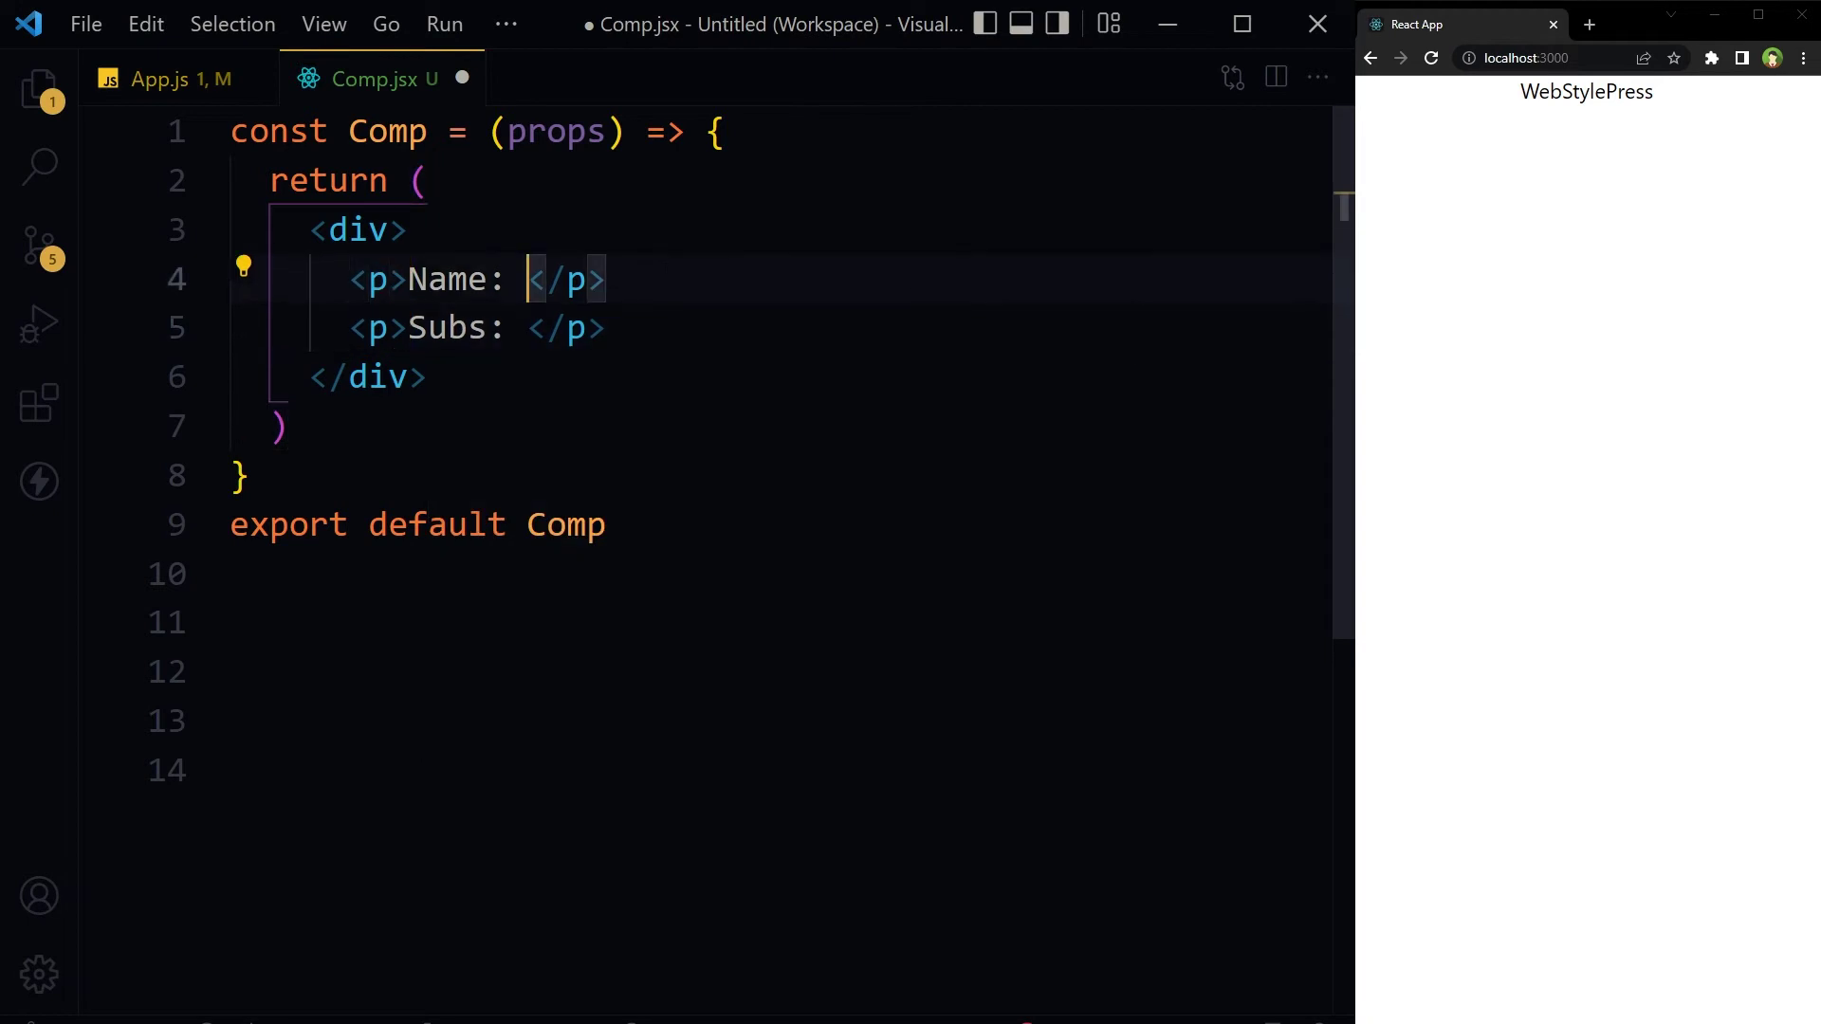
pyautogui.write('{}')
pyautogui.press('Left')
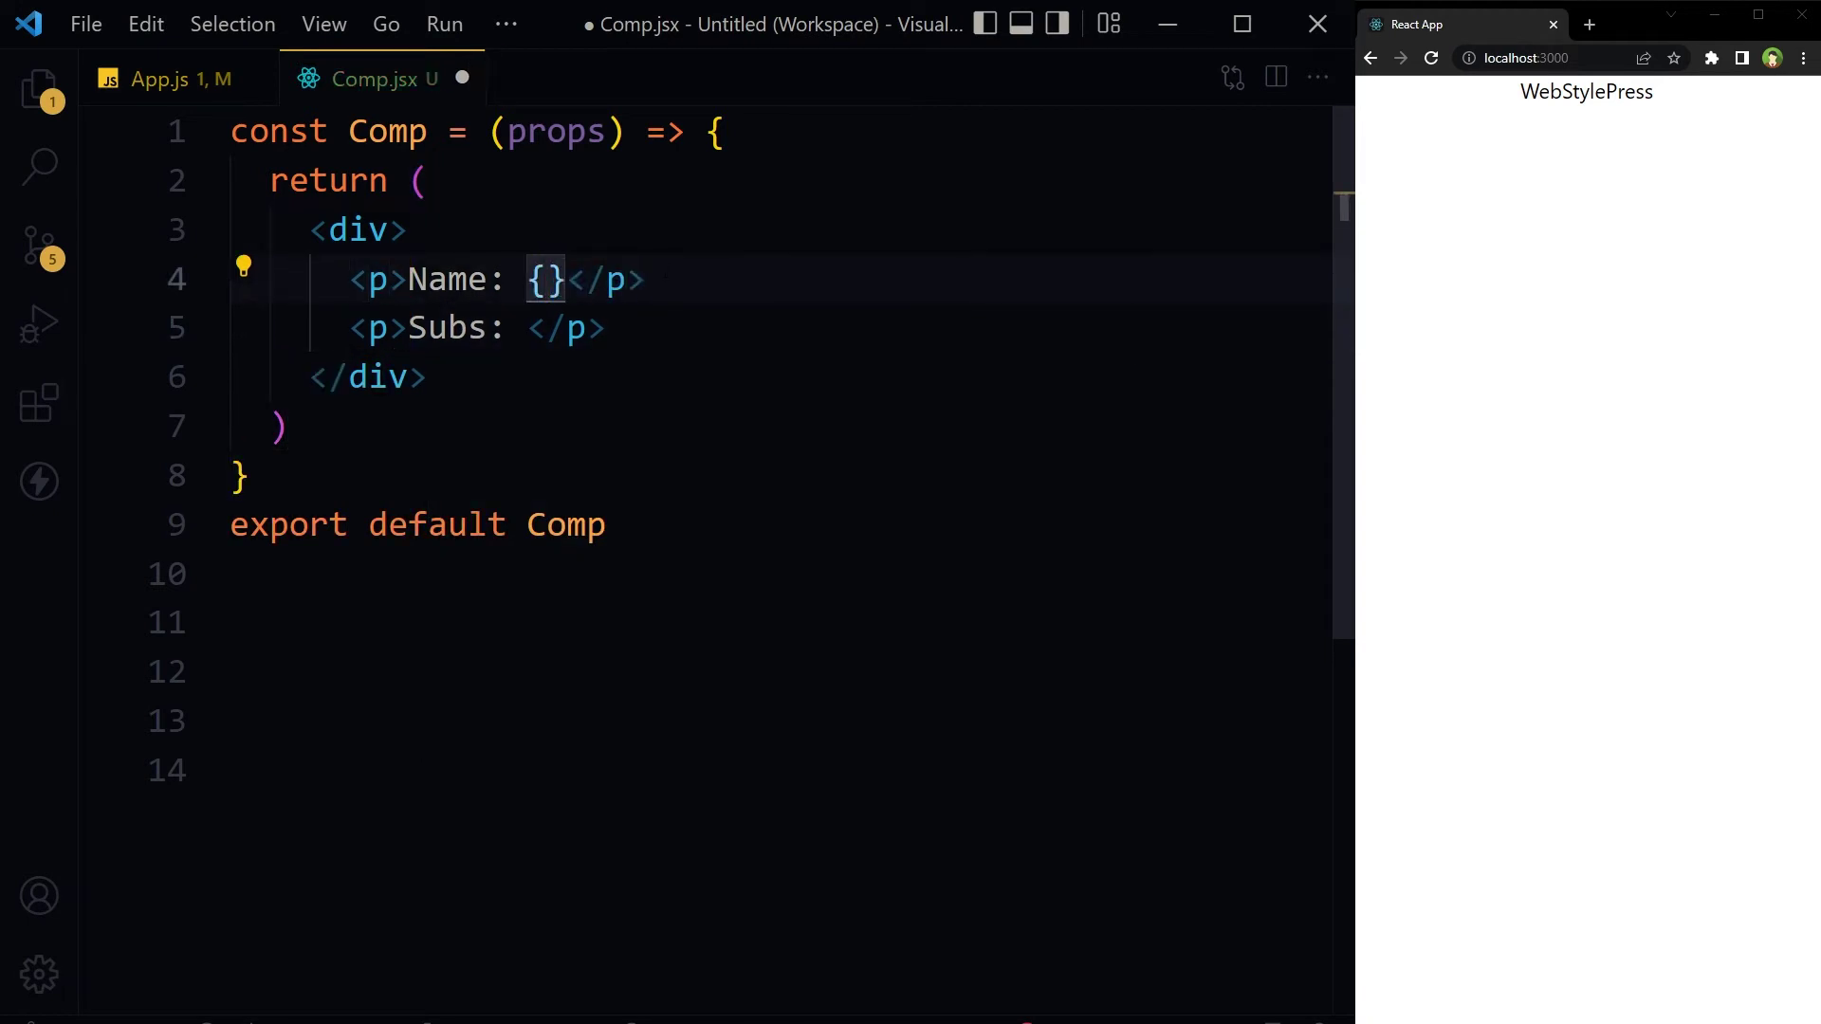
pyautogui.write('props.')
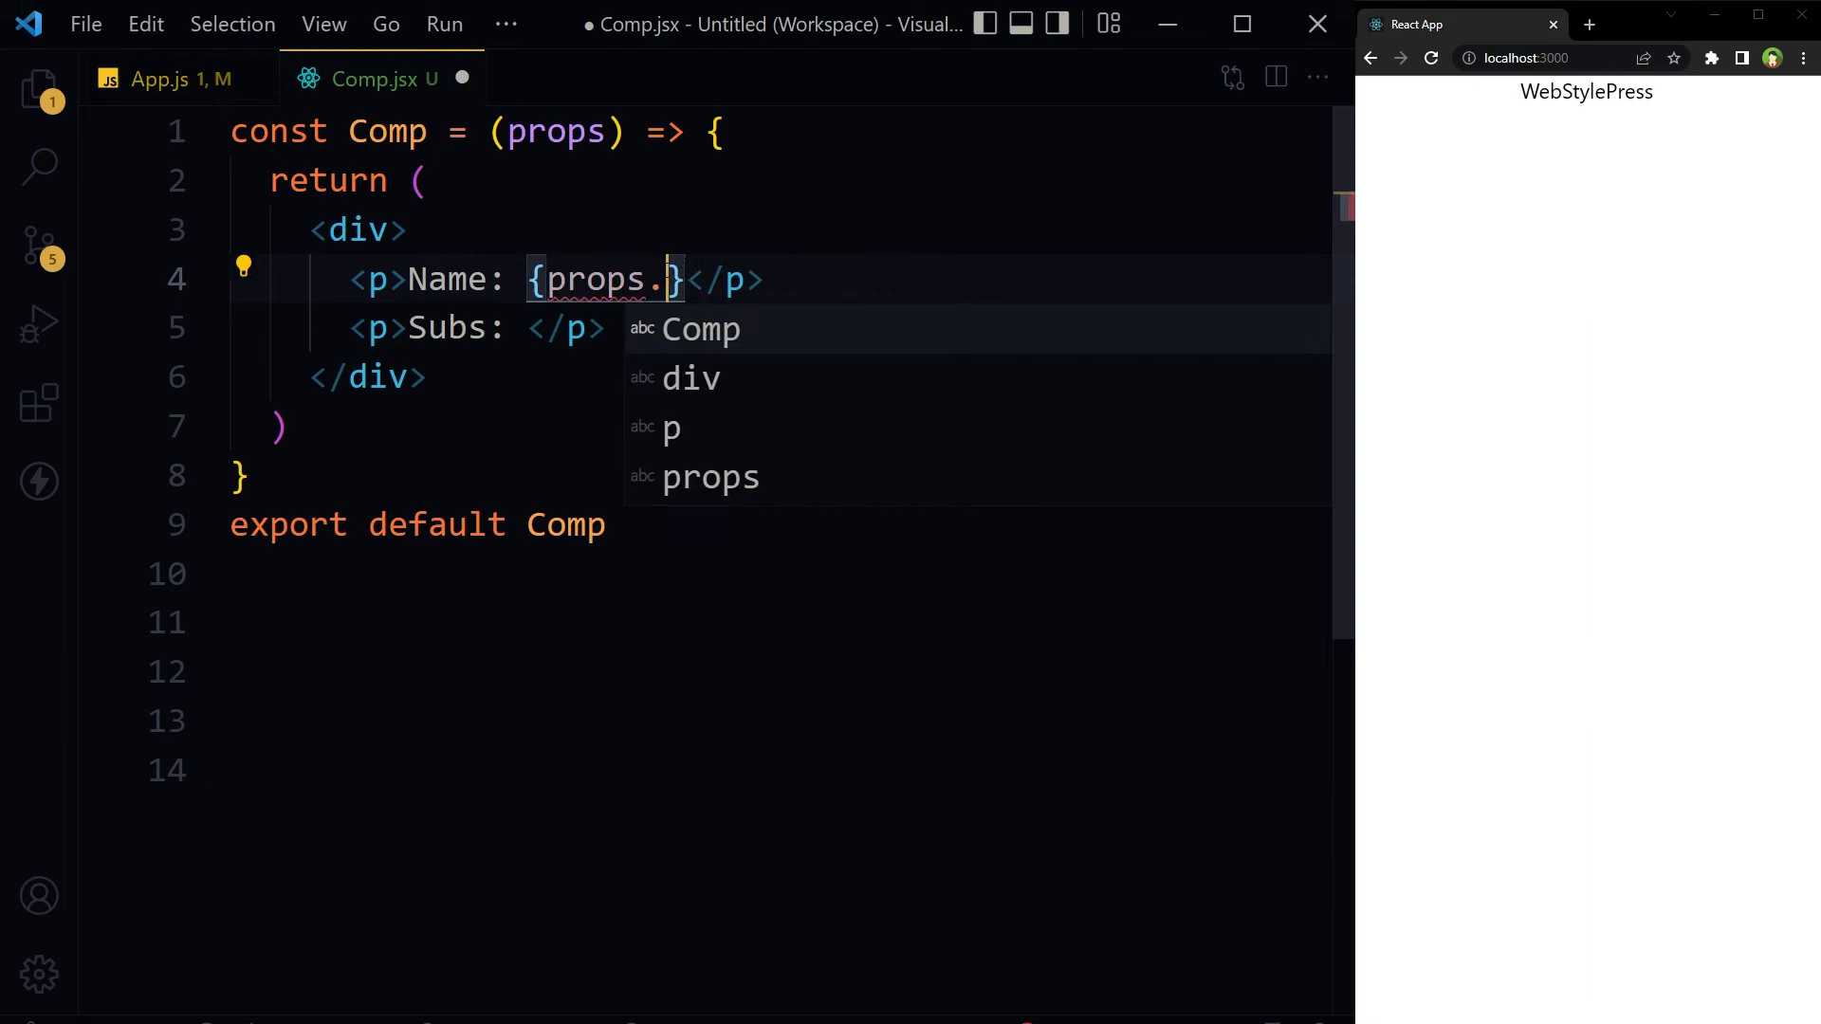
pyautogui.write('name')
pyautogui.press('Right')
# Copy the expression into line 5 as {props.subs} and save Comp.jsx.
pyautogui.hotkey('shift', 'Left')
pyautogui.hotkey('shift', 'Left')
pyautogui.hotkey('shift', 'Left')
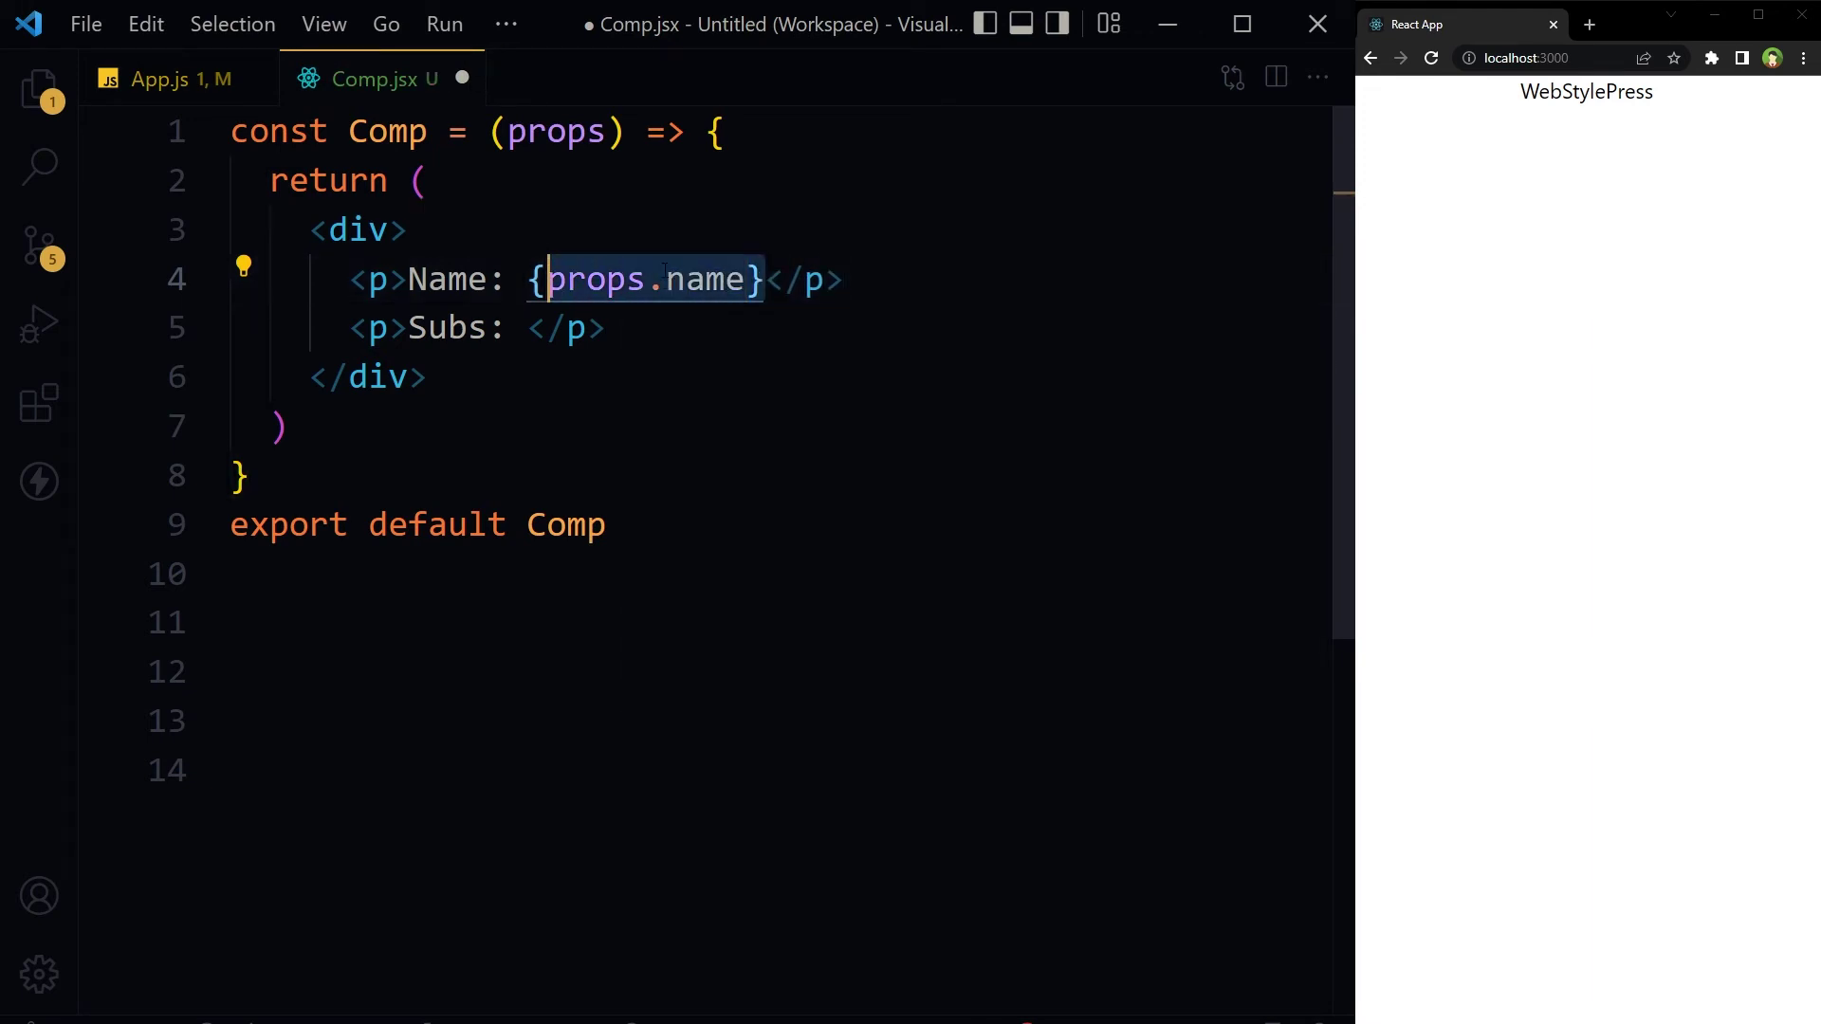
pyautogui.hotkey('ctrl', 'c')
pyautogui.press('Down')
pyautogui.hotkey('ctrl', 'v')
pyautogui.press('Left')
pyautogui.press('Left')
pyautogui.doubleClick(704, 327)
pyautogui.write('s')
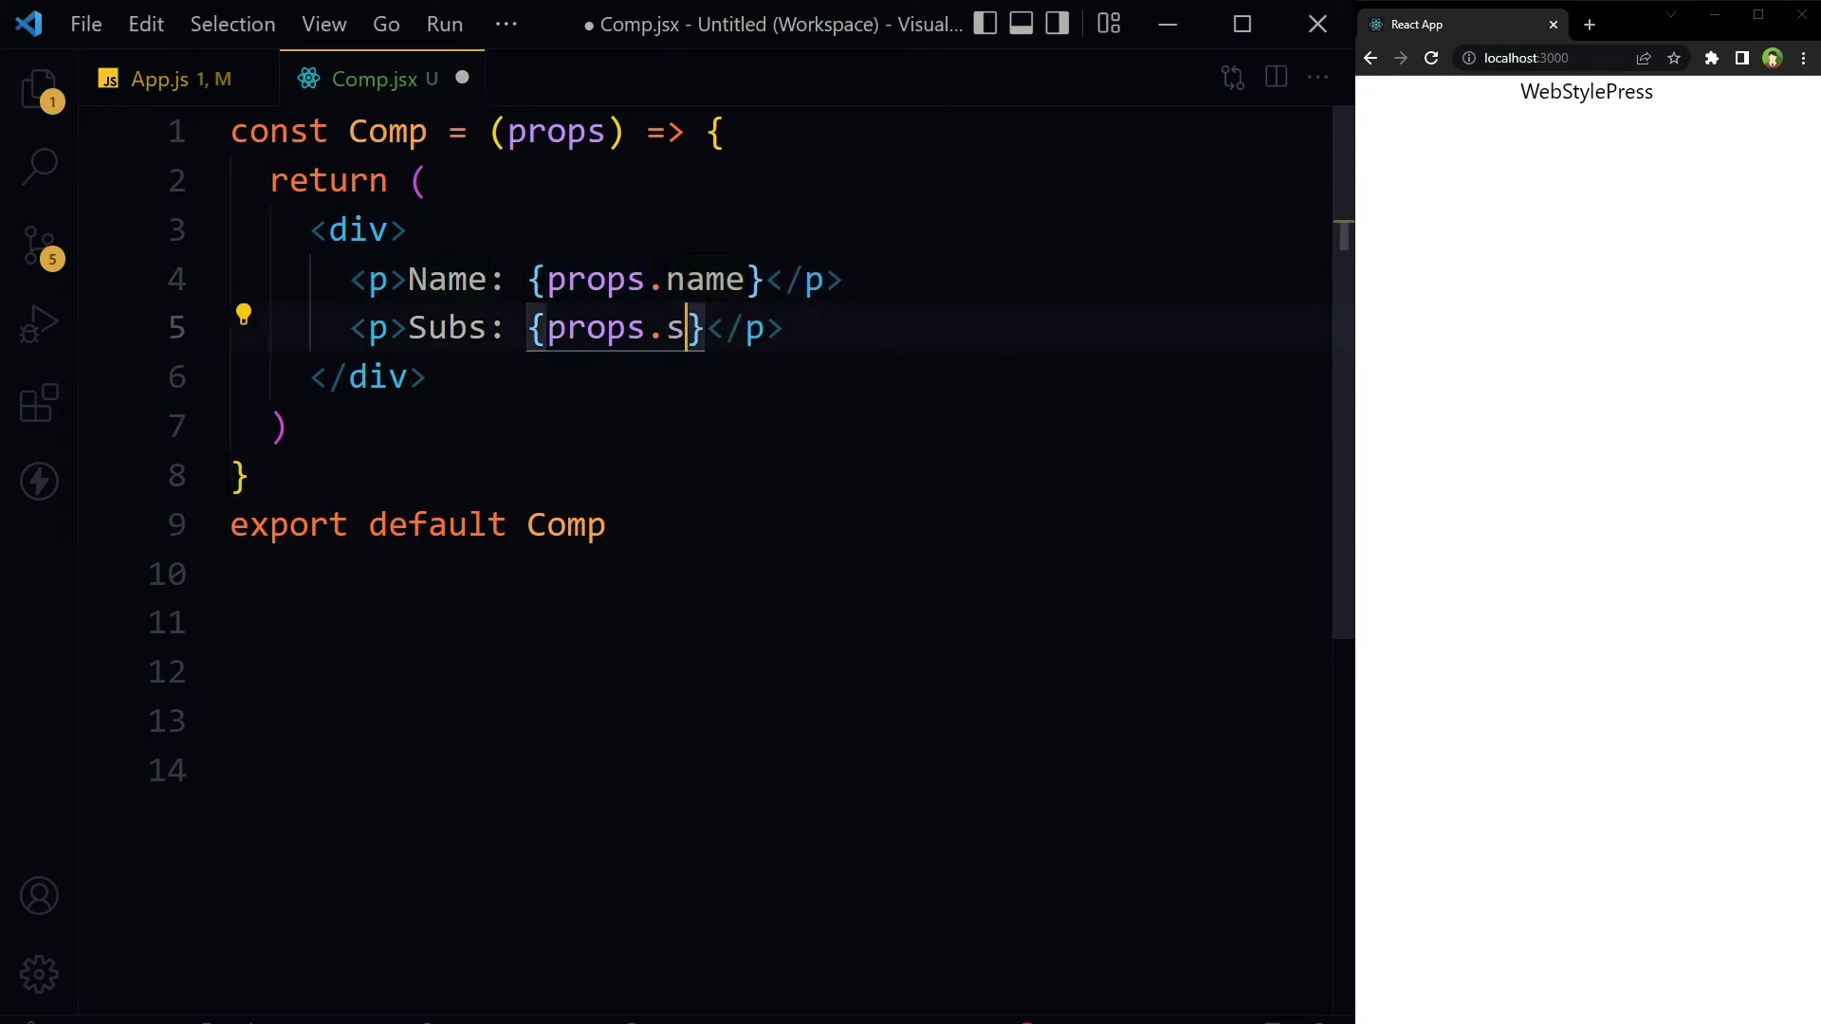
pyautogui.write('ubs')
pyautogui.press('Escape')
pyautogui.press('End')
pyautogui.hotkey('ctrl', 's')
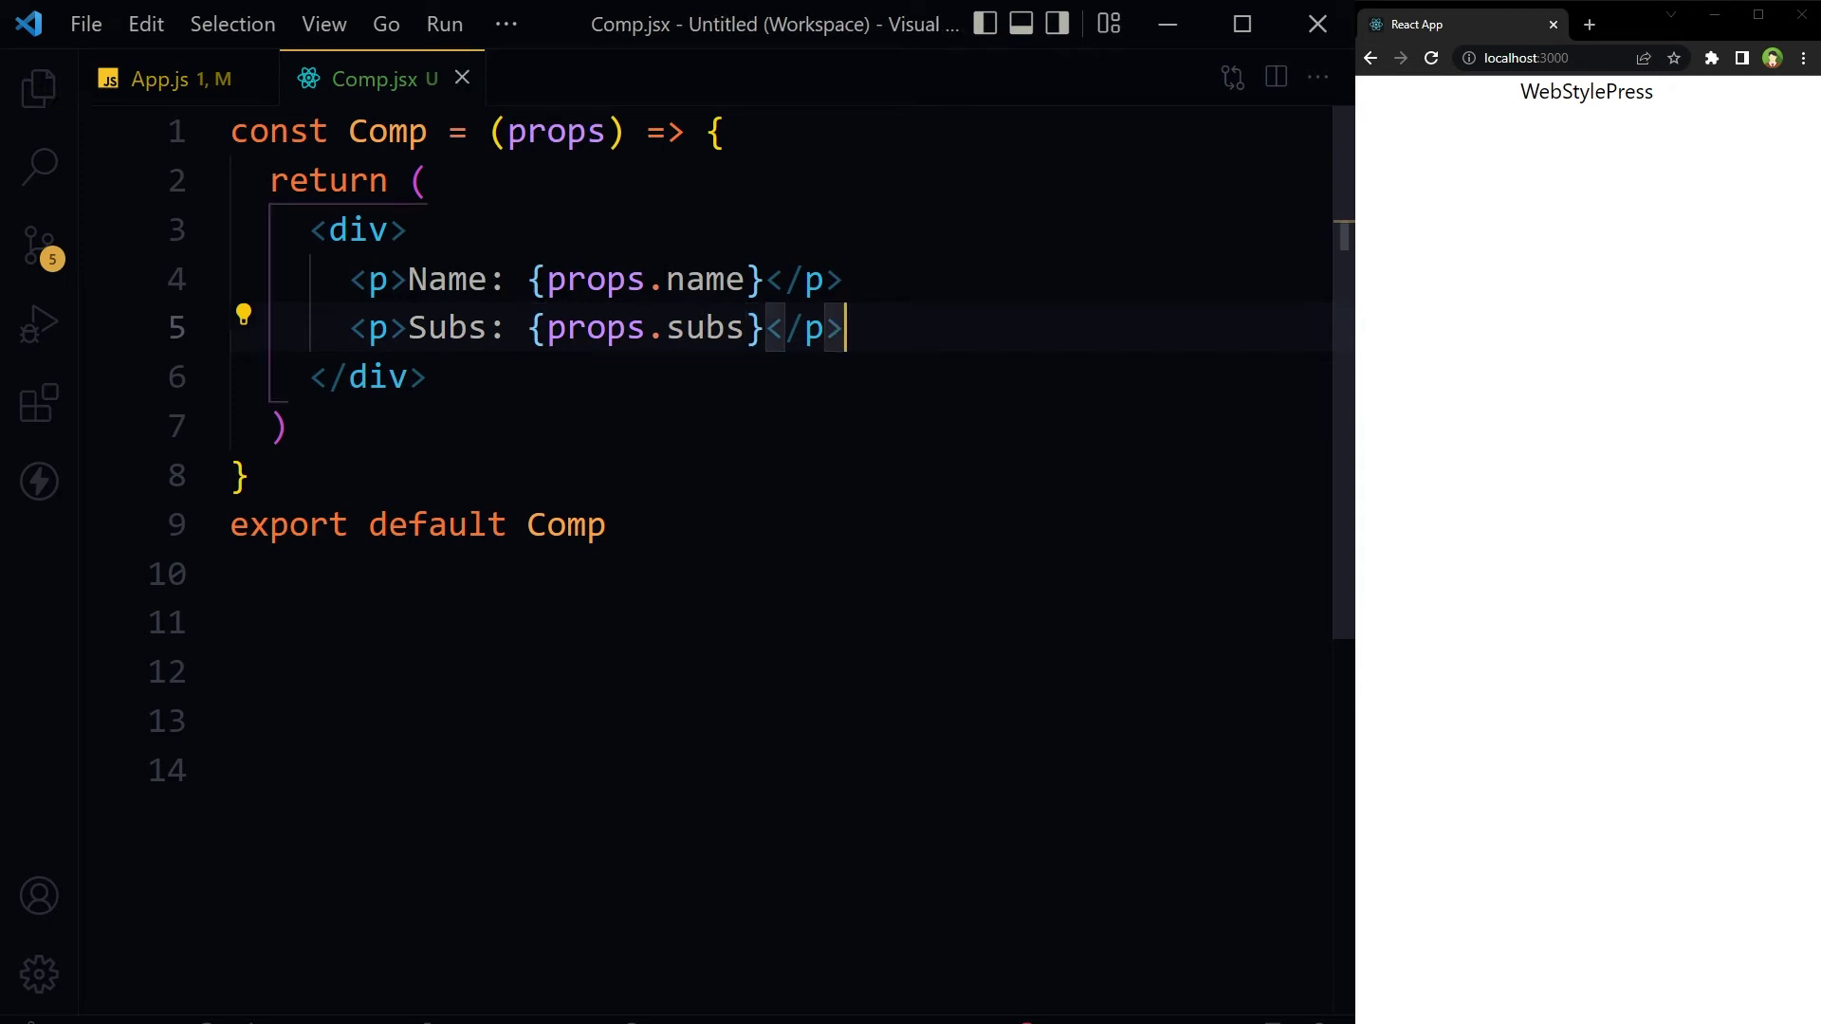
pyautogui.doubleClick(555, 131)
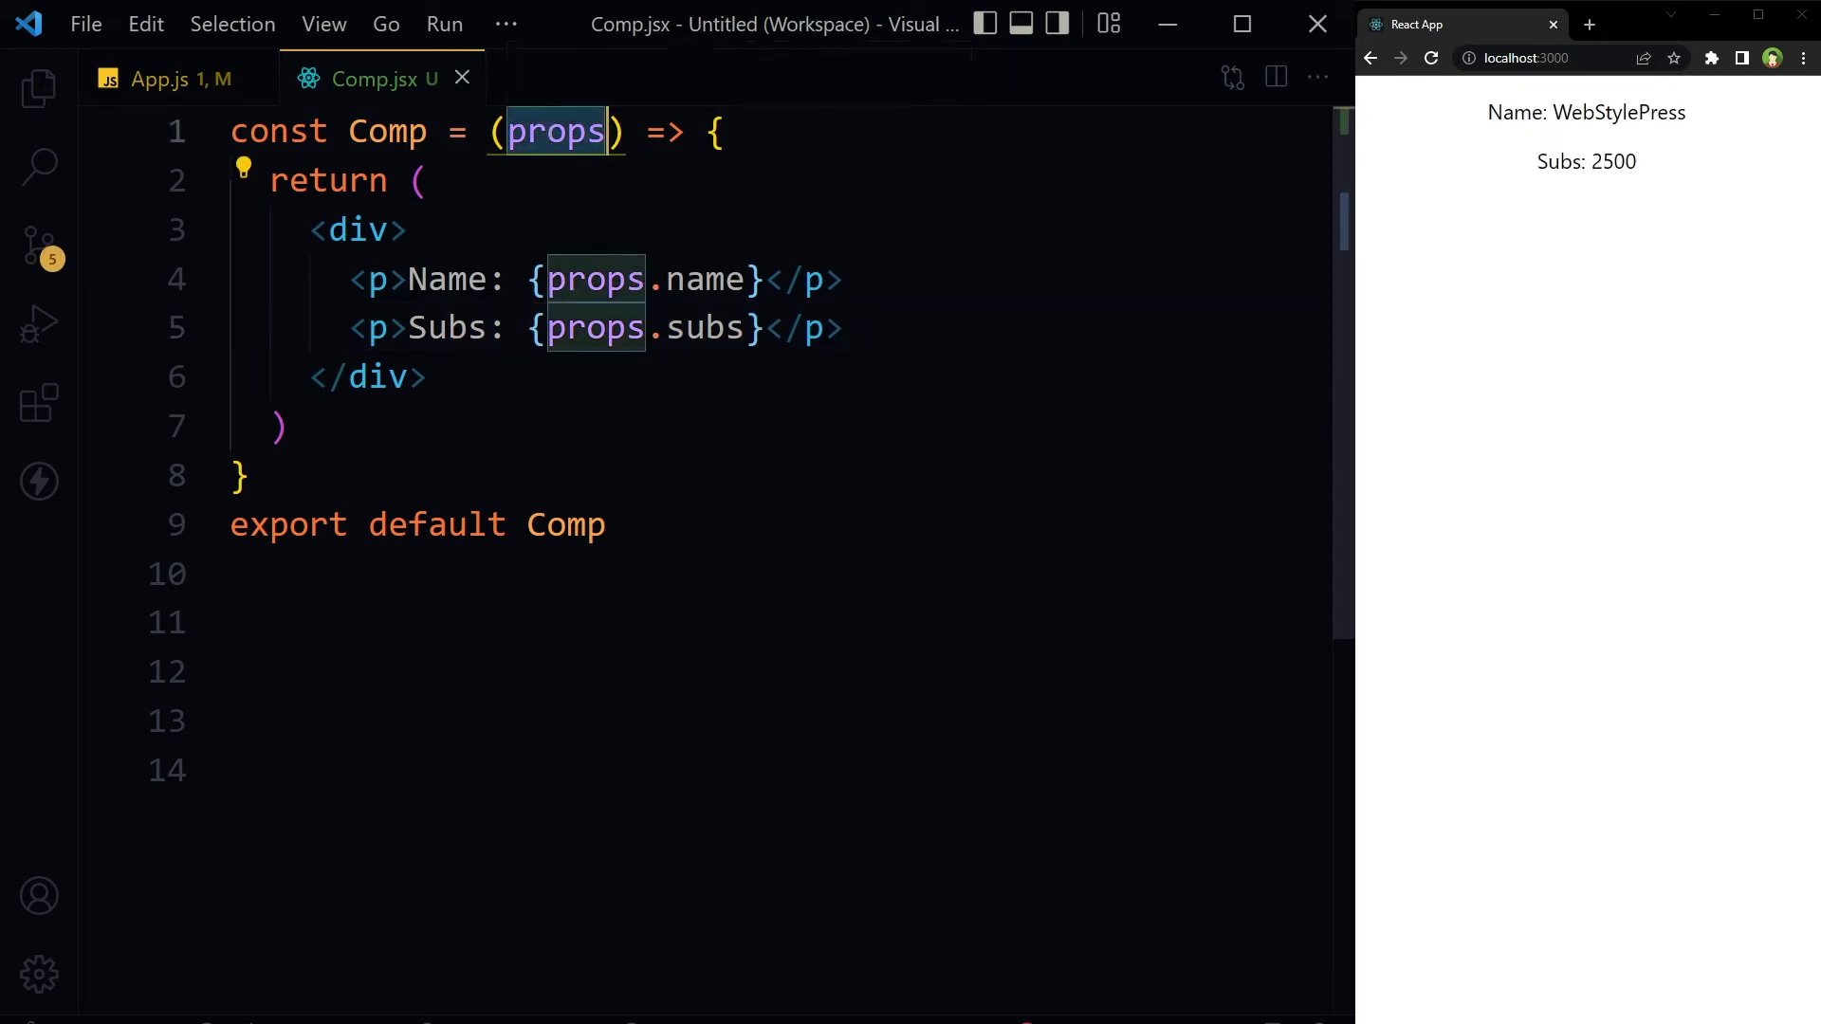
pyautogui.click(745, 280)
pyautogui.press('Down')
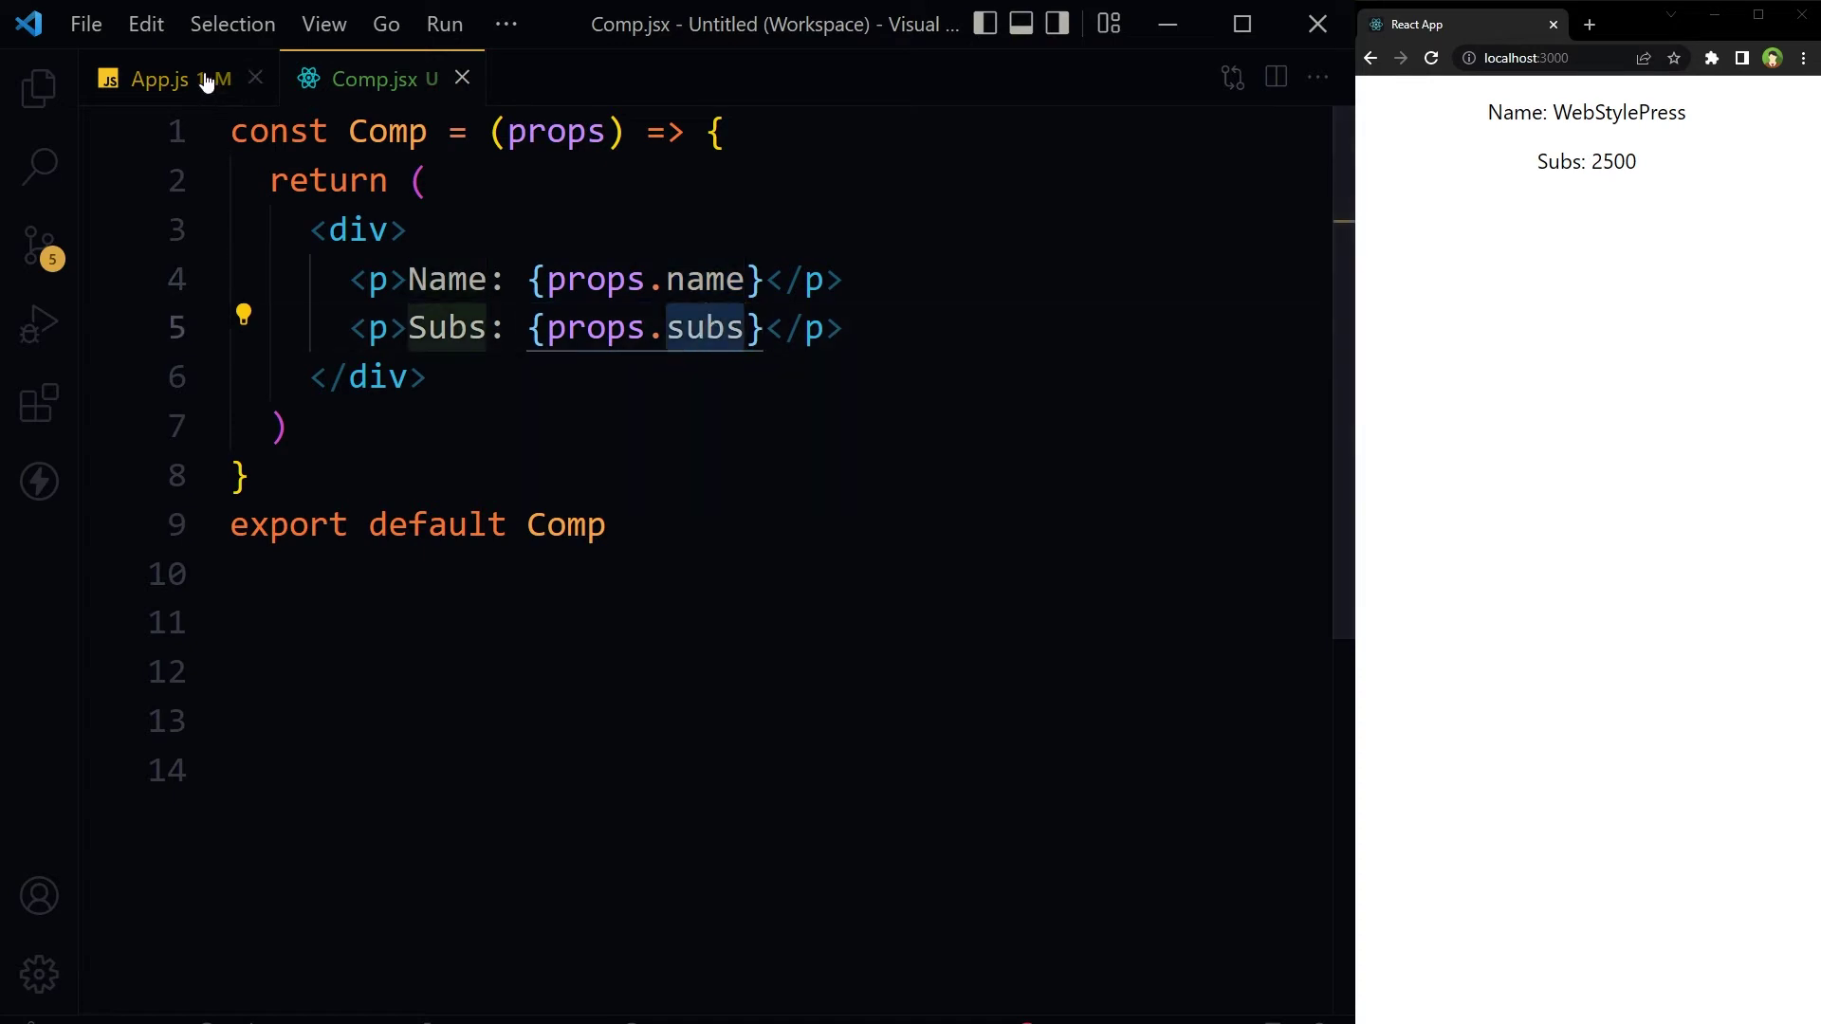
pyautogui.click(203, 79)
pyautogui.scroll(-1, 713, 569)
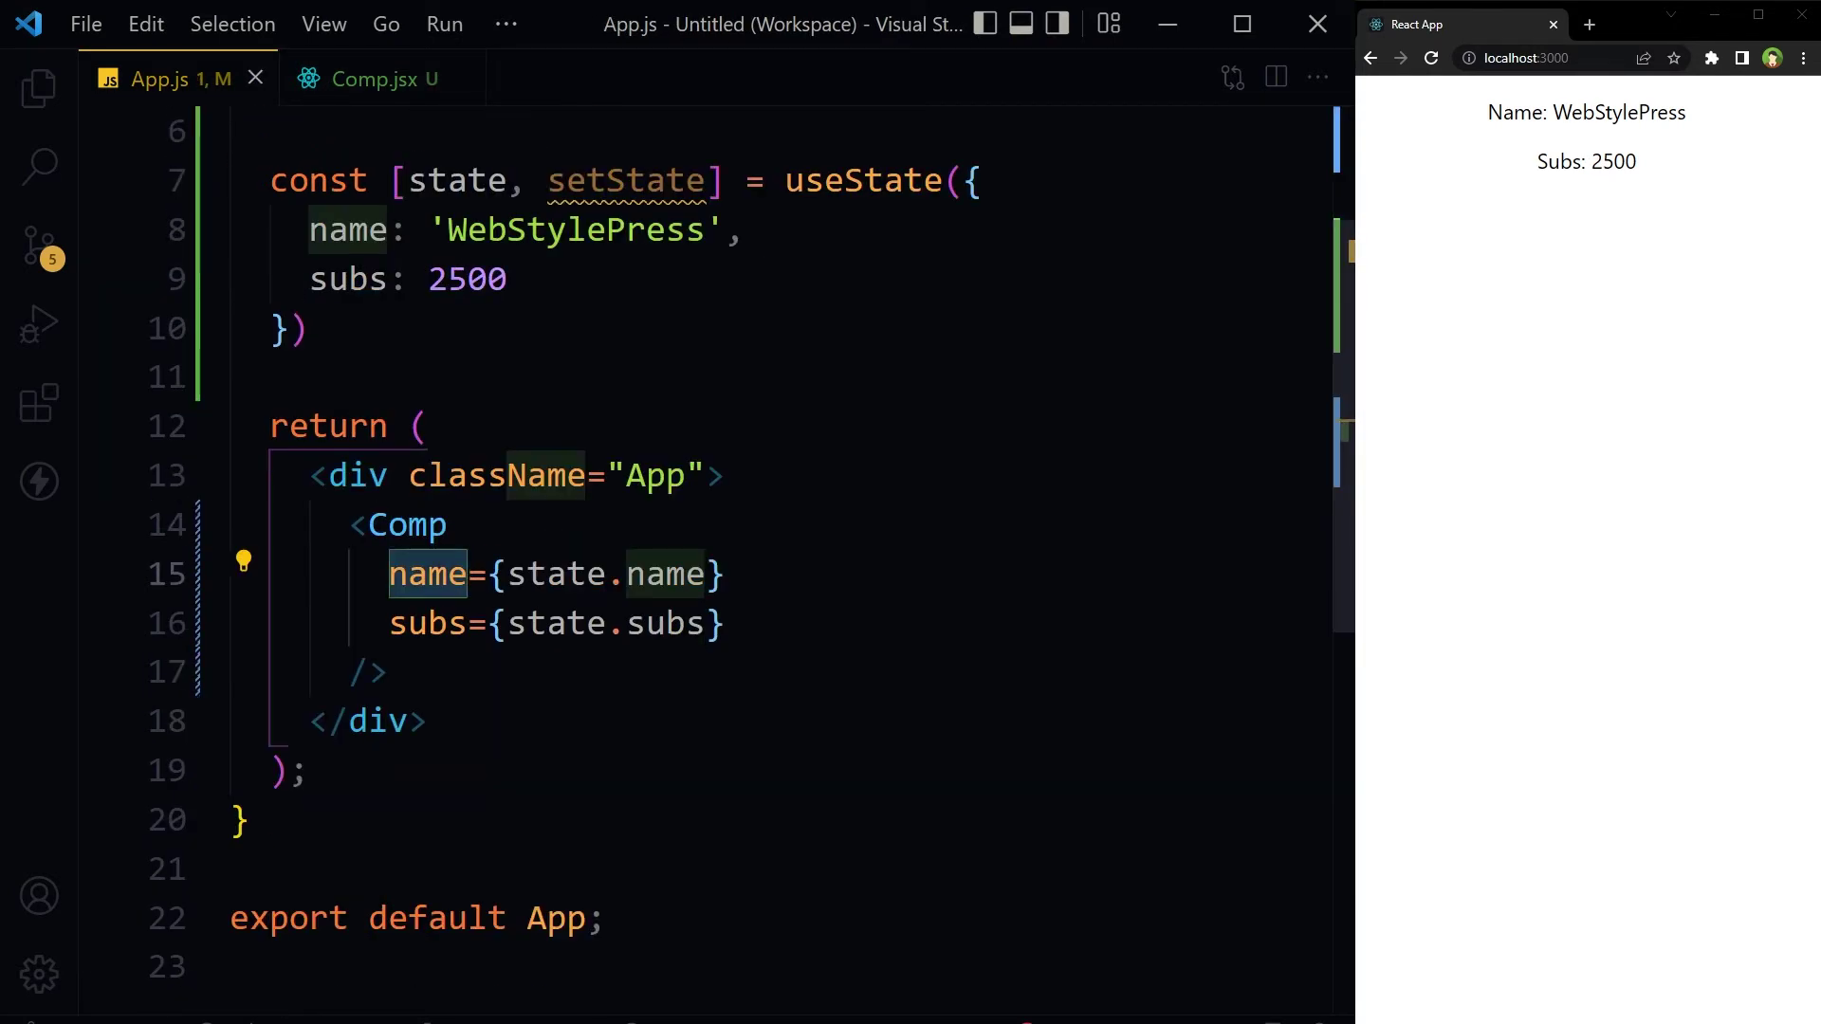
pyautogui.press('Down')
pyautogui.hotkey('ctrl', 'Tab')
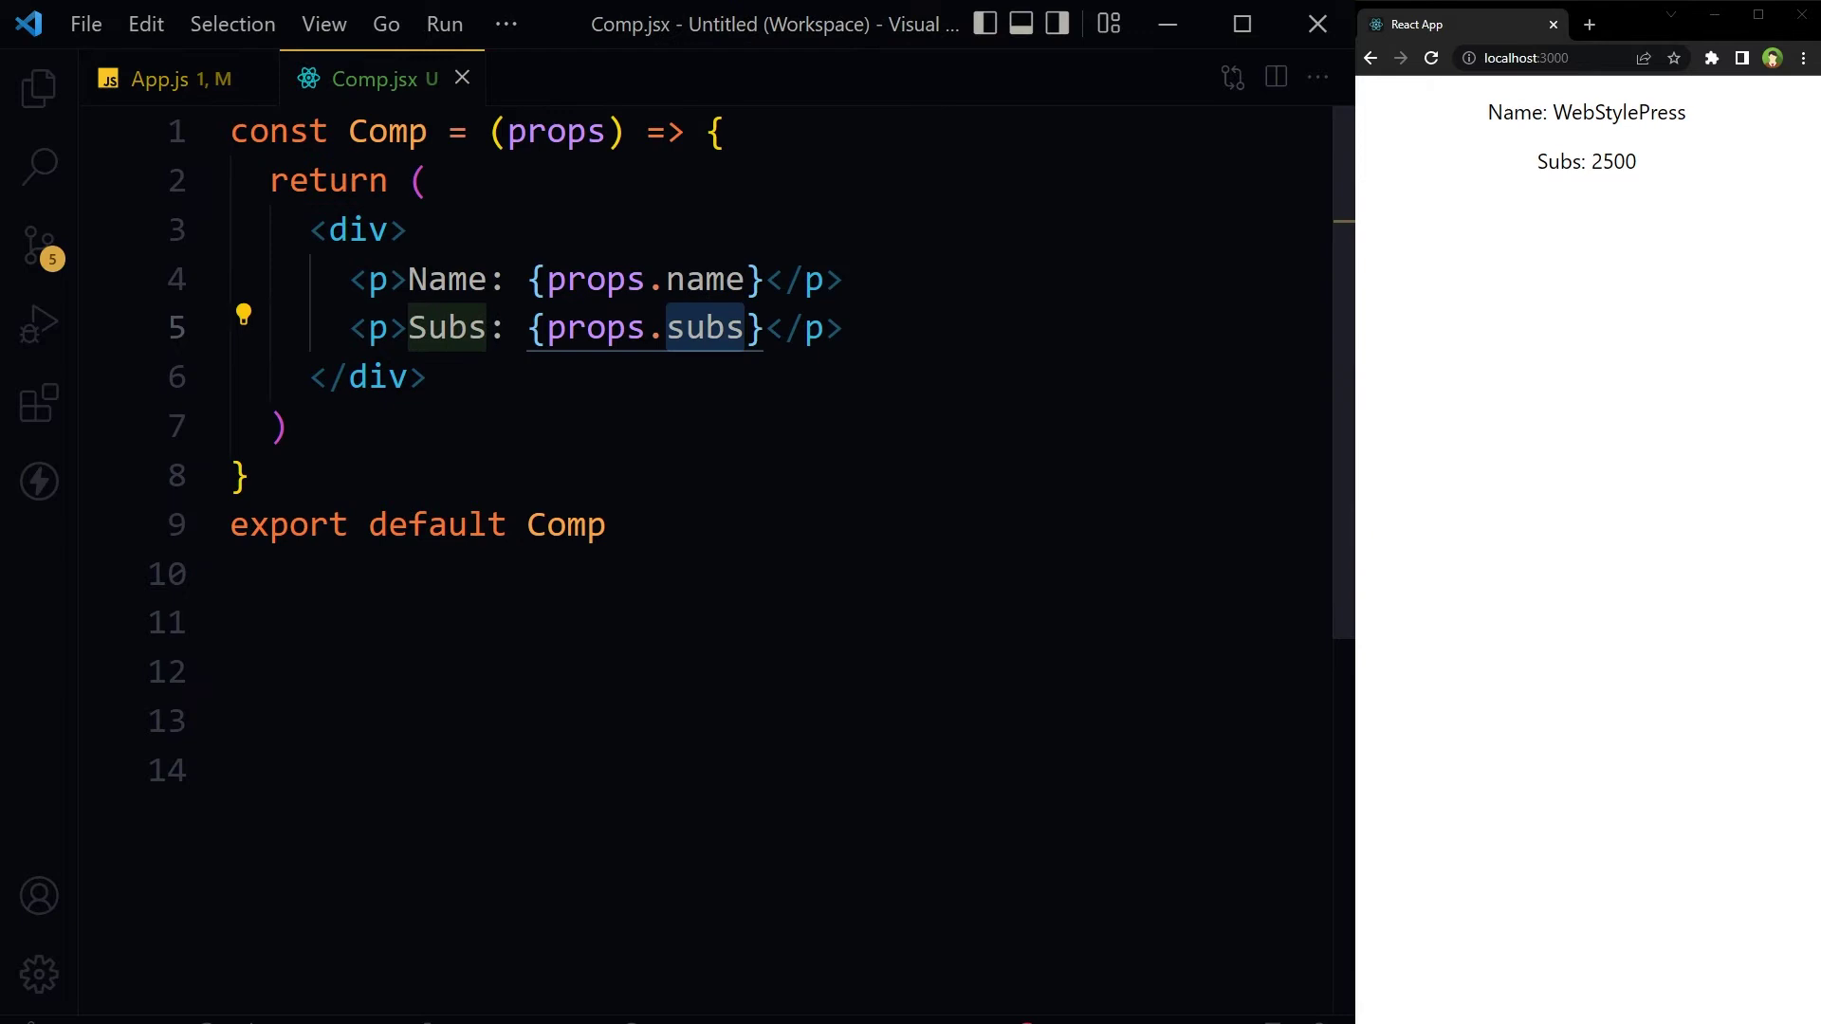
pyautogui.click(502, 131)
pyautogui.click(764, 328)
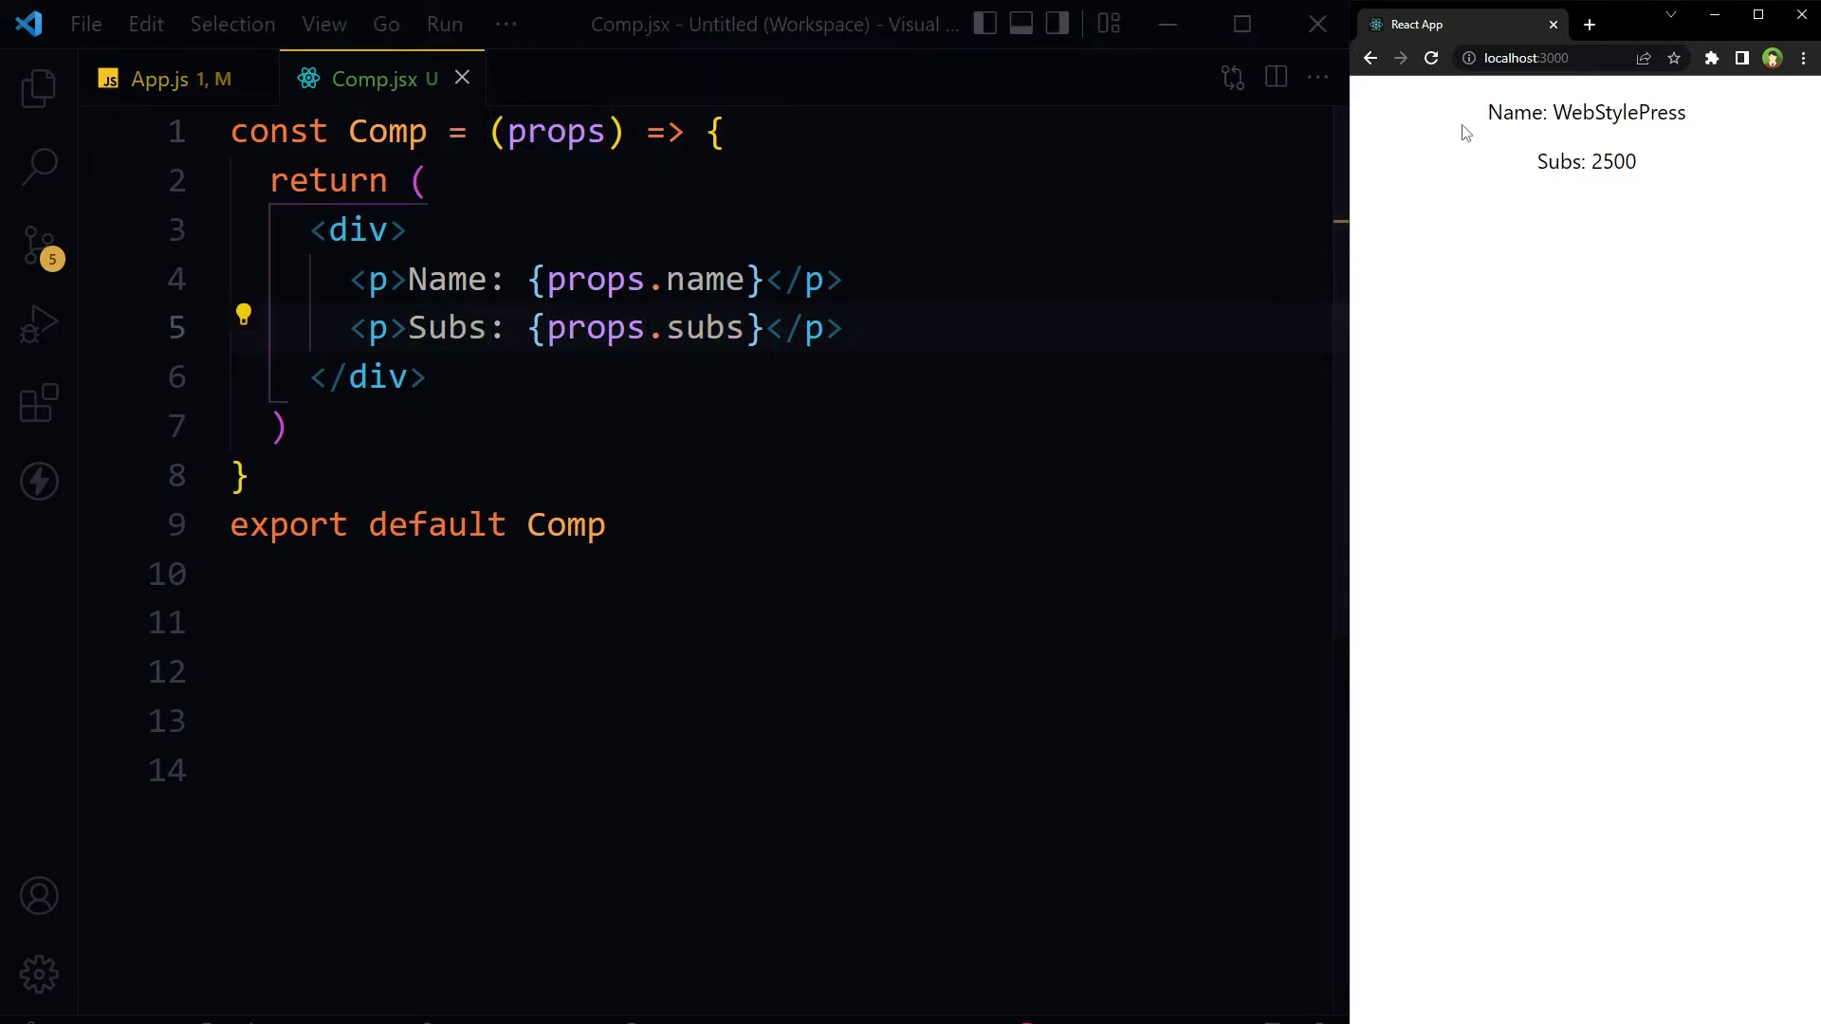
pyautogui.moveTo(1486, 113); pyautogui.dragTo(1708, 111)
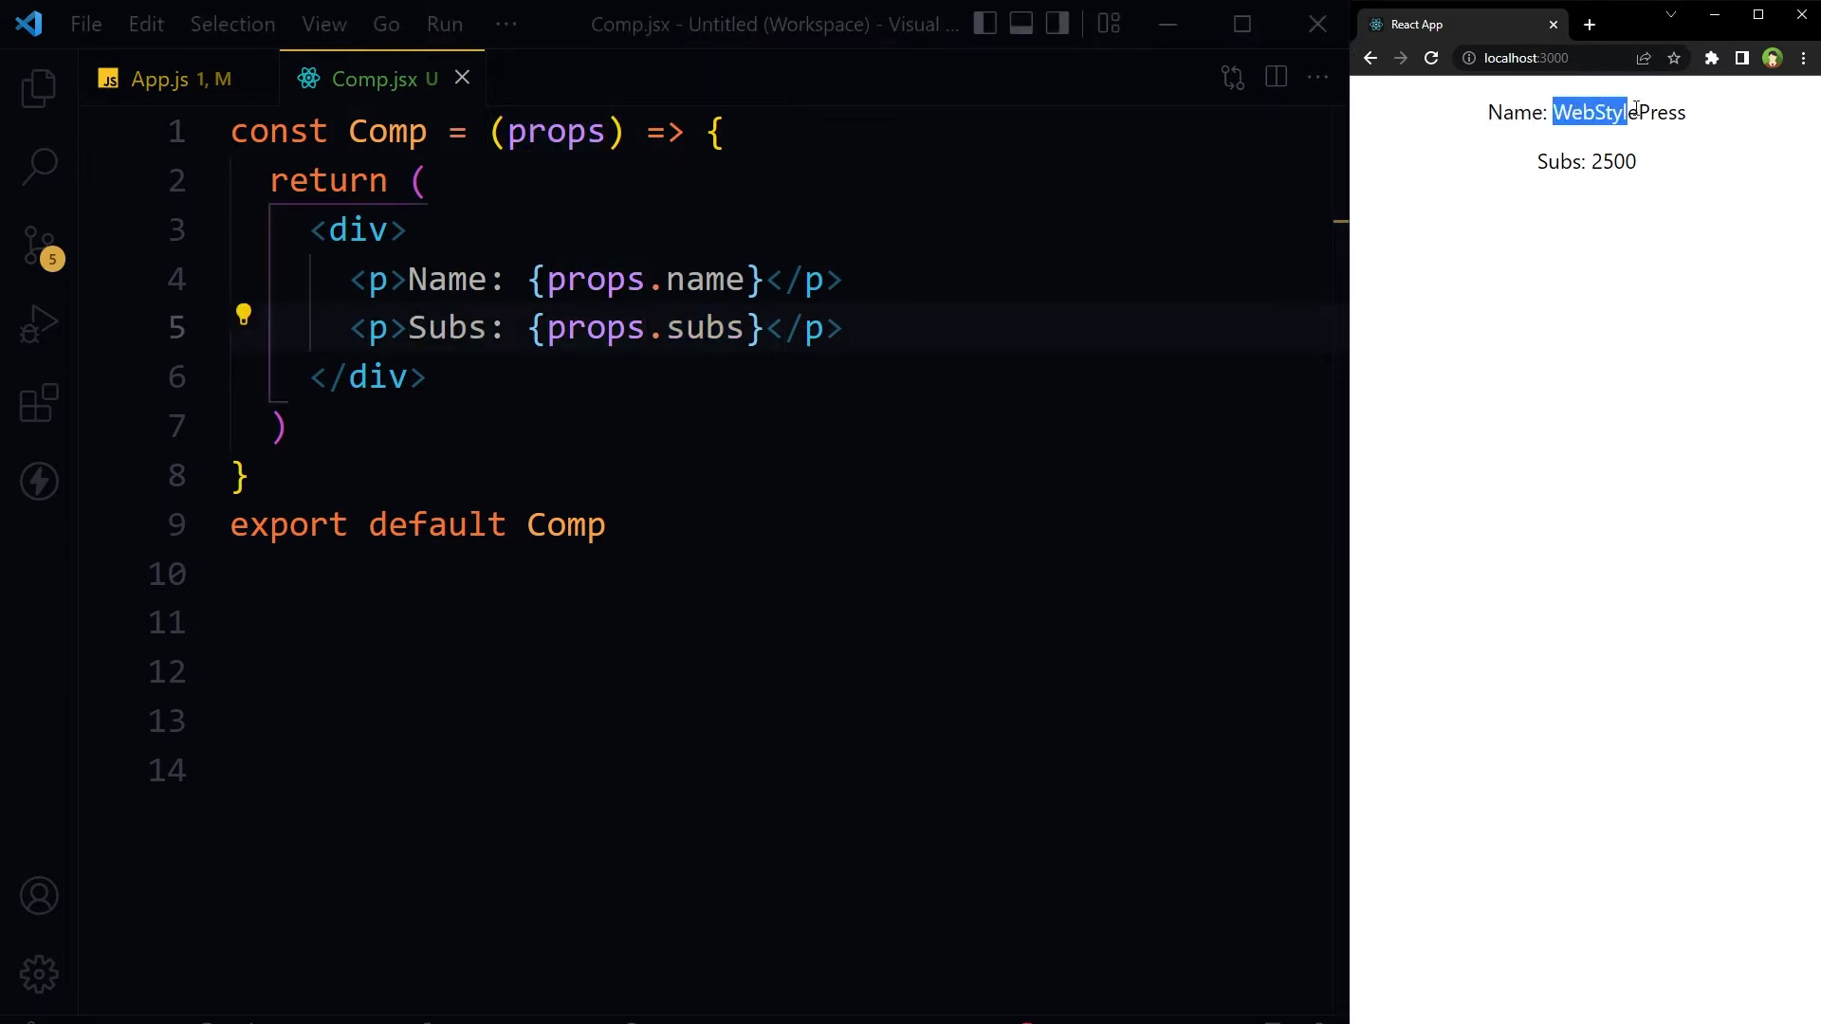
pyautogui.click(1701, 154)
pyautogui.doubleClick(1555, 168)
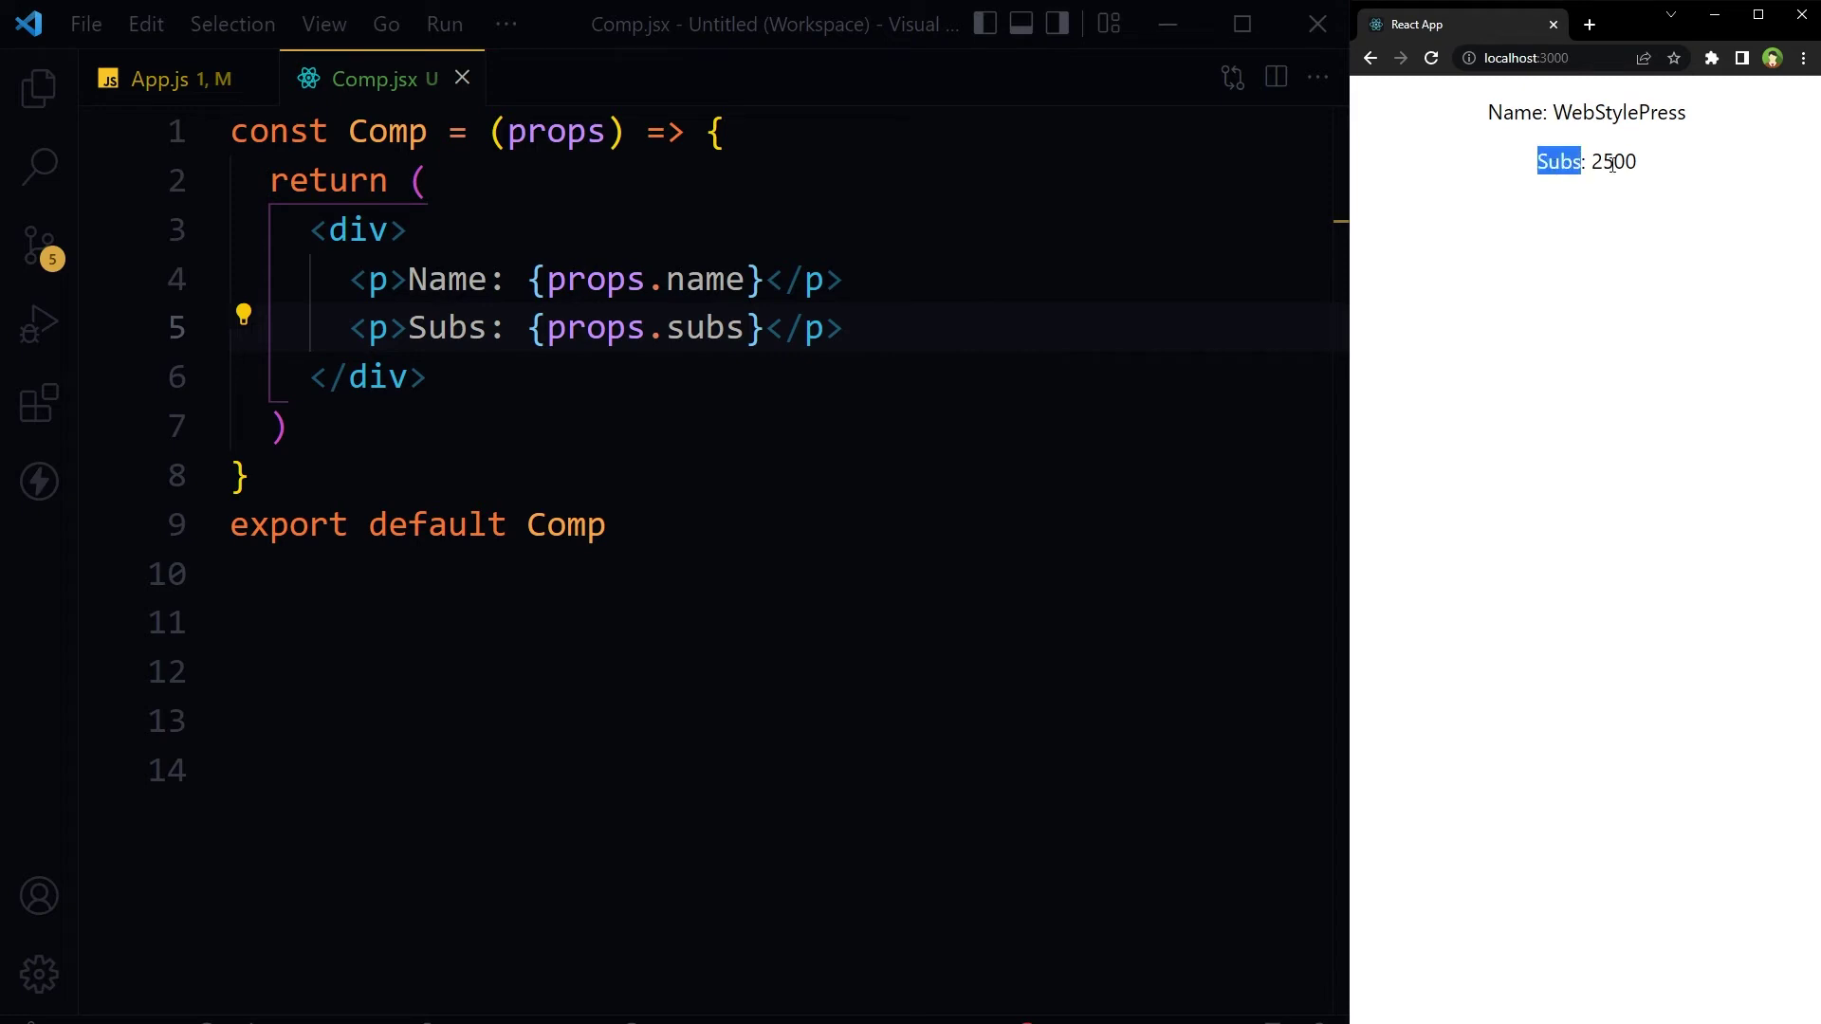
# Inspect the rendered 2500 and the props usages in Comp's parameter and expressions.
pyautogui.doubleClick(1614, 167)
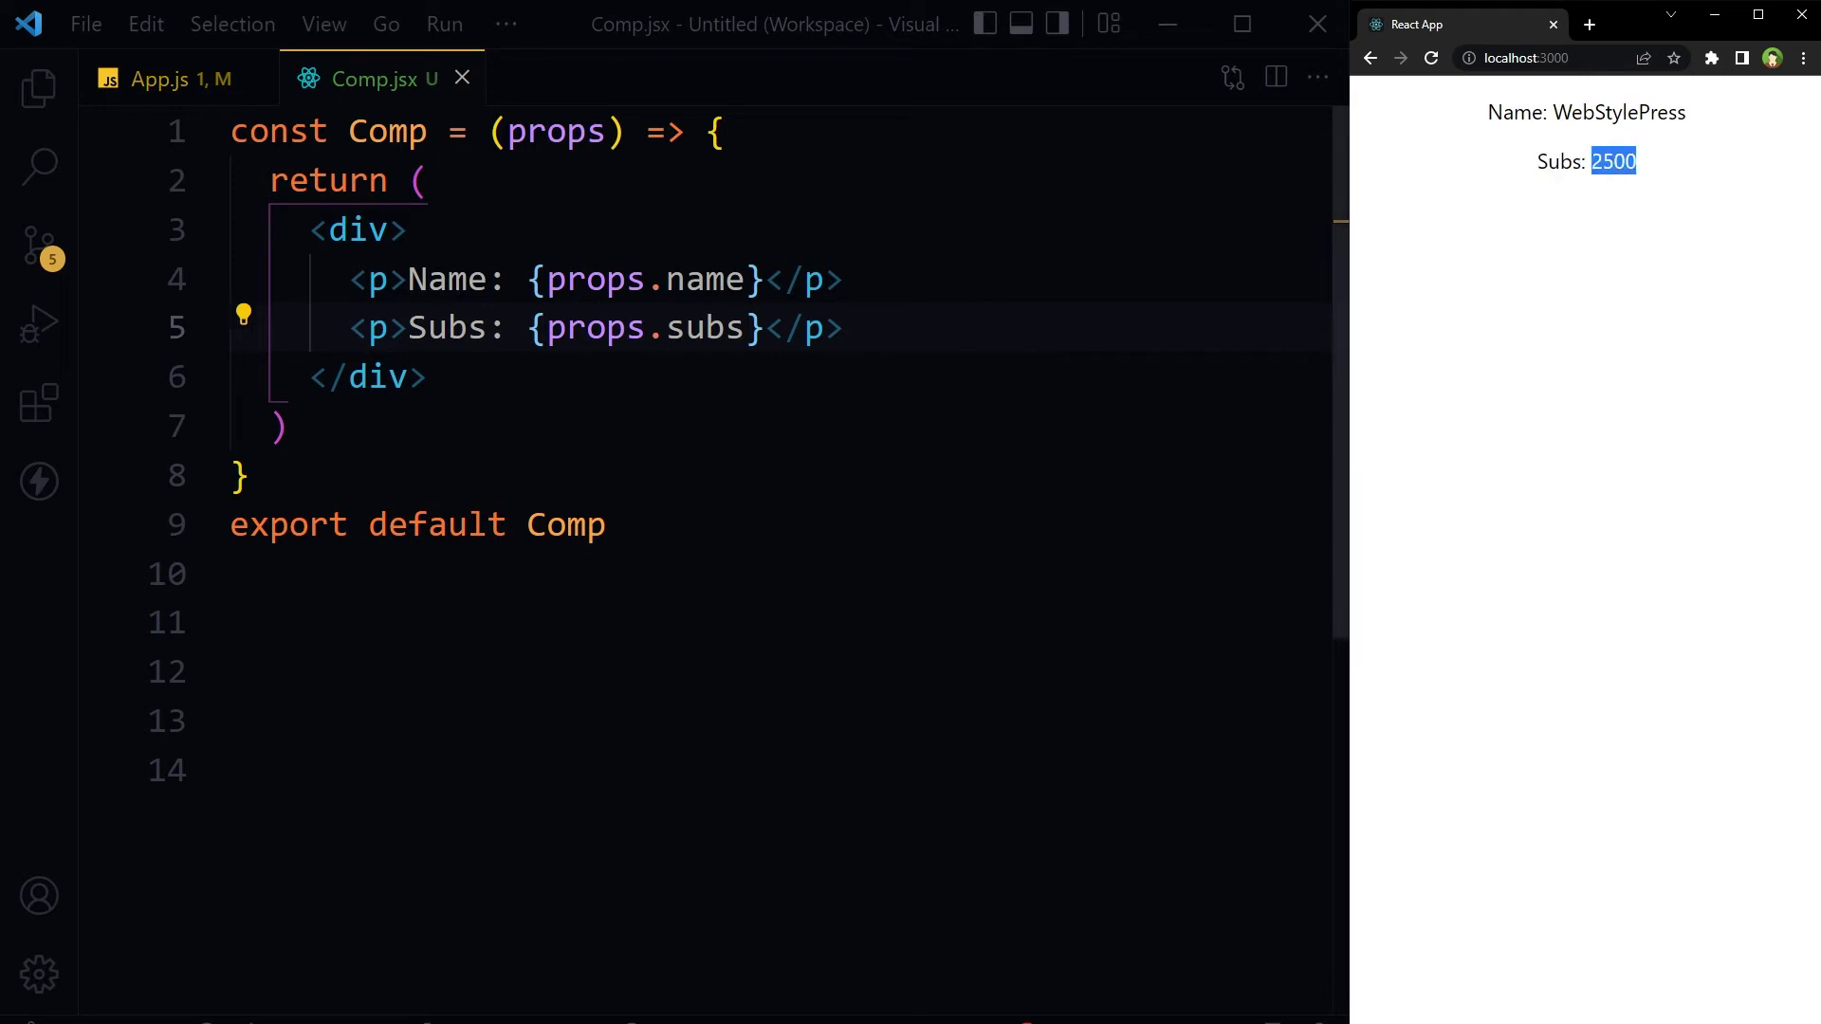
pyautogui.click(854, 329)
pyautogui.doubleClick(556, 131)
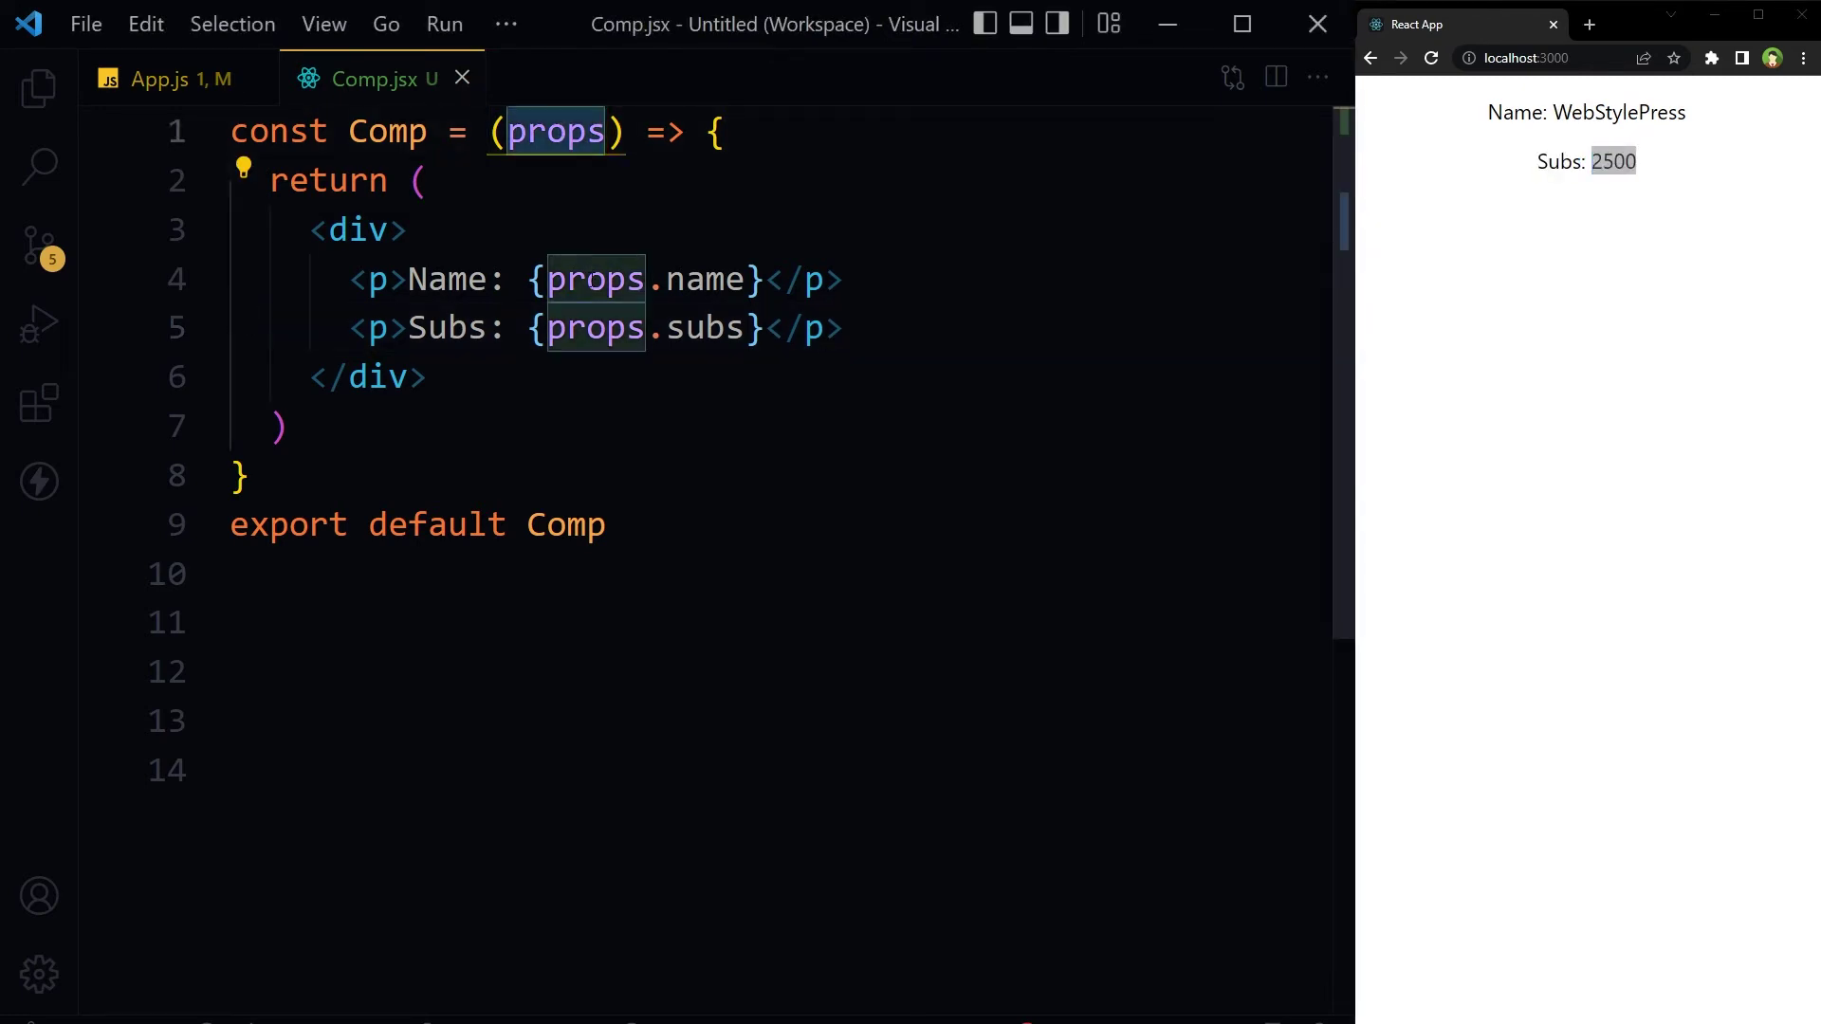
pyautogui.doubleClick(596, 280)
pyautogui.doubleClick(595, 330)
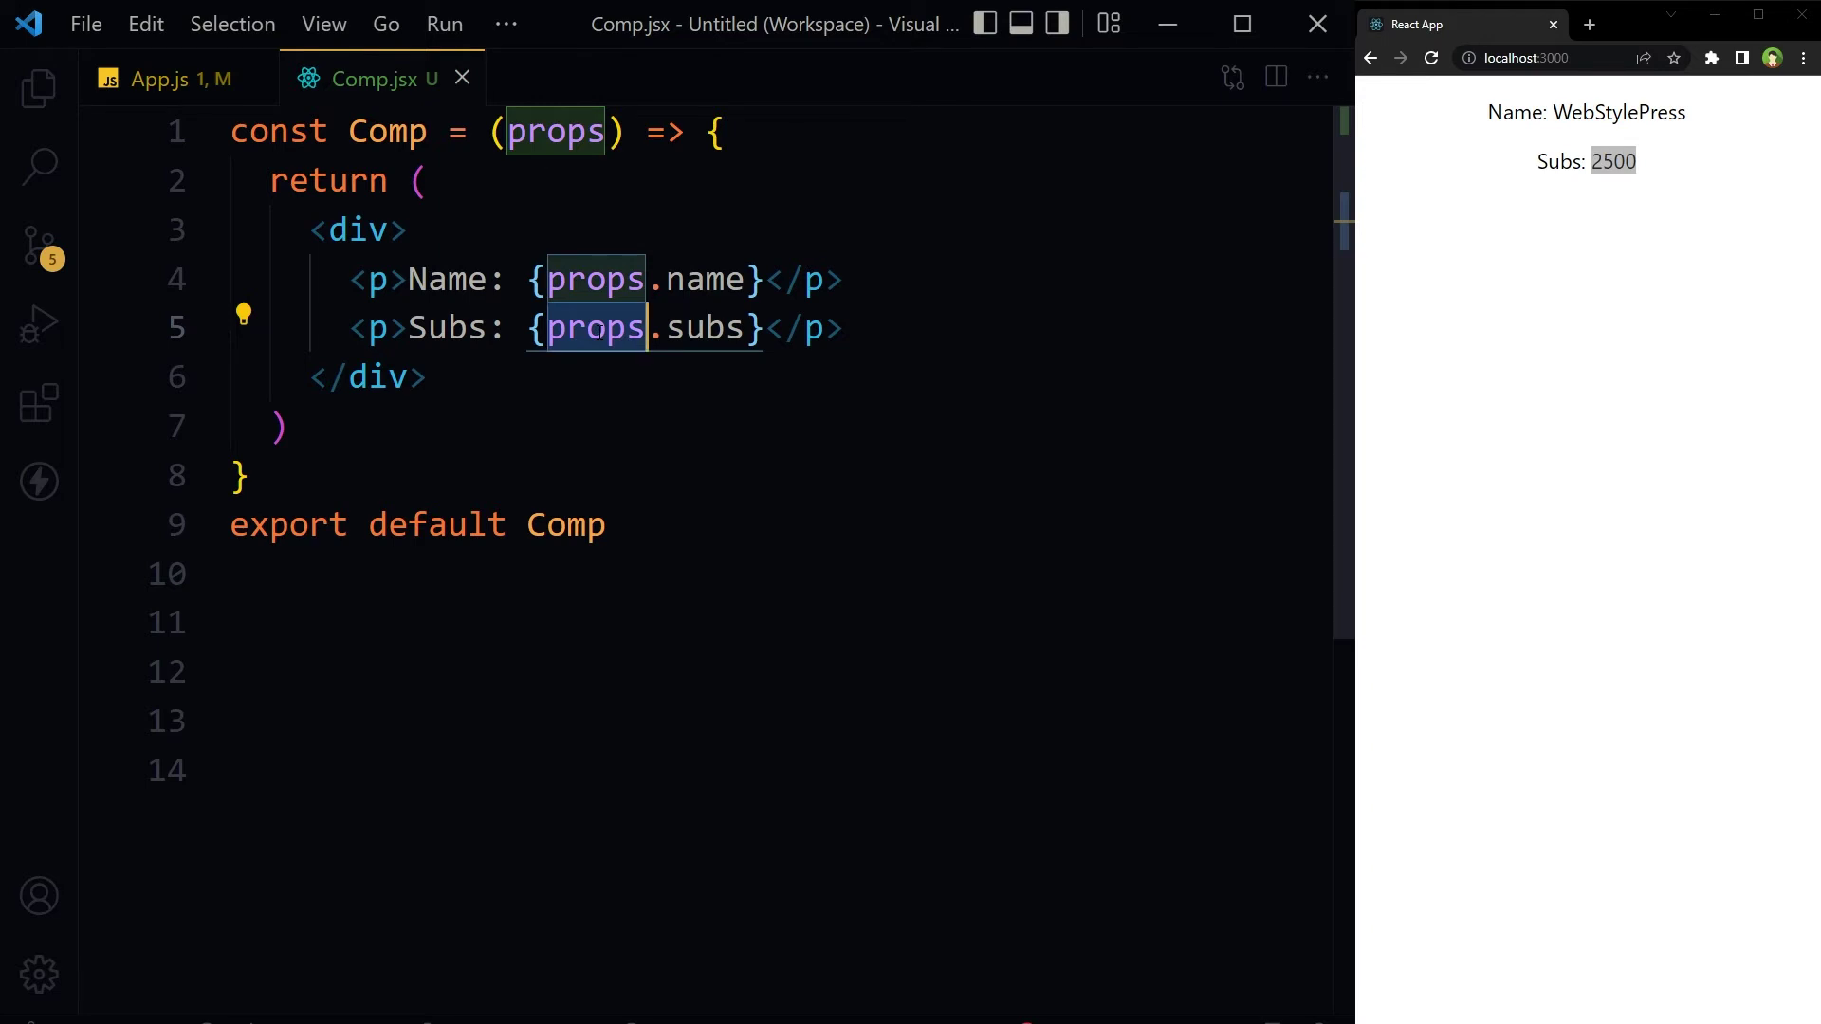
# Comment out the original Comp and paste a working copy below it.
pyautogui.moveTo(609, 524)
pyautogui.mouseDown()
pyautogui.moveTo(284, 224)
pyautogui.moveTo(212, 119)
pyautogui.mouseUp()
pyautogui.hotkey('ctrl', 'c')
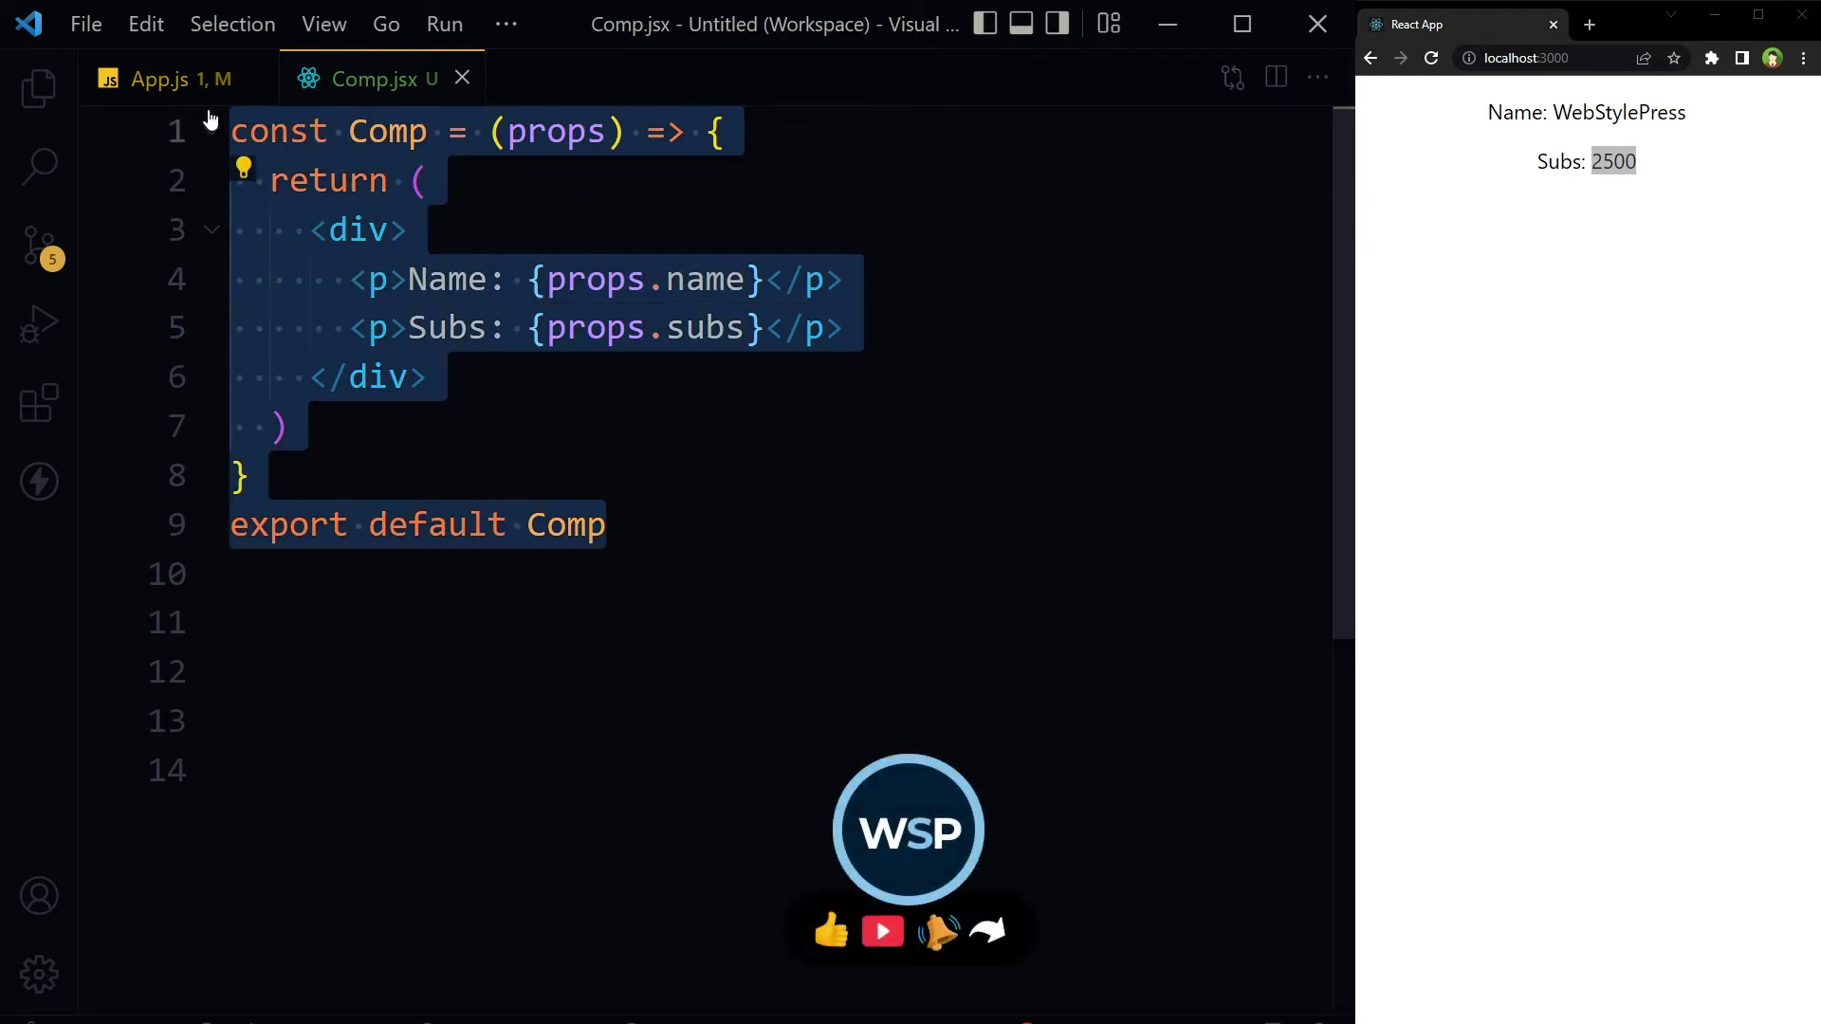
pyautogui.hotkey('ctrl', '/')
pyautogui.press('Right')
pyautogui.press('Return')
pyautogui.press('Return')
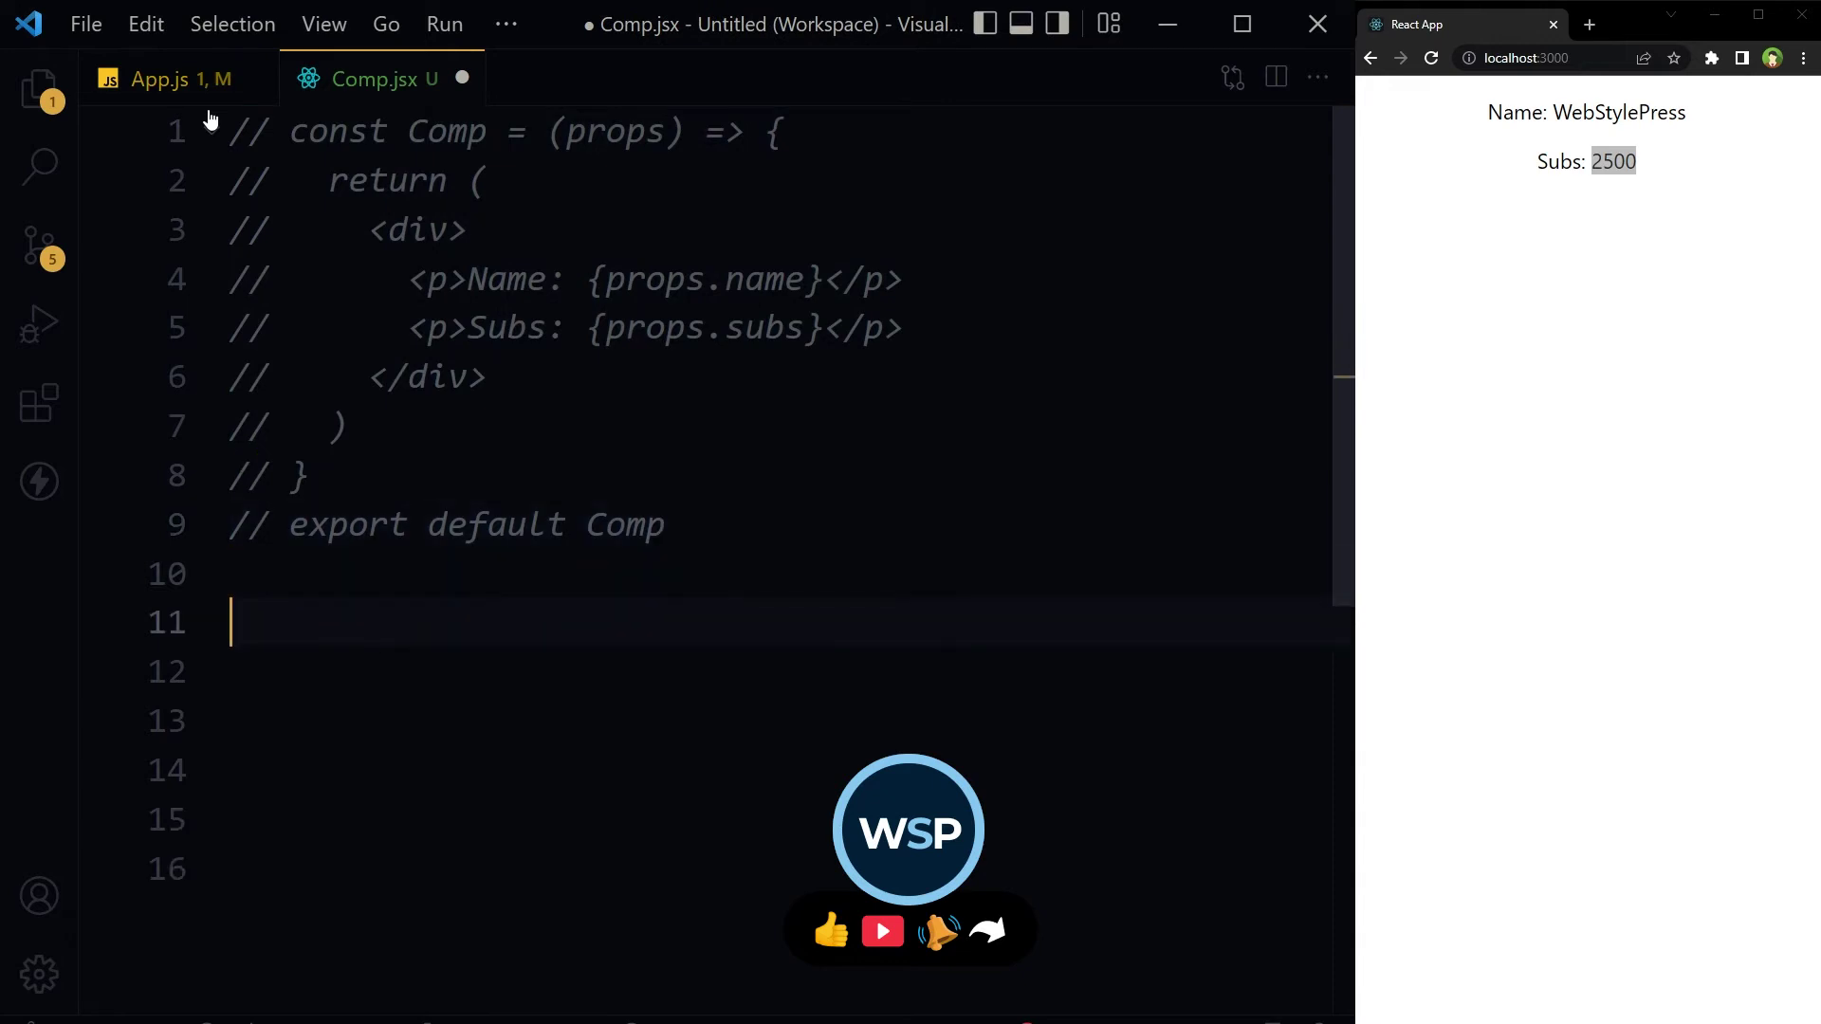
pyautogui.hotkey('ctrl', 'v')
pyautogui.click(733, 548)
pyautogui.press('Return')
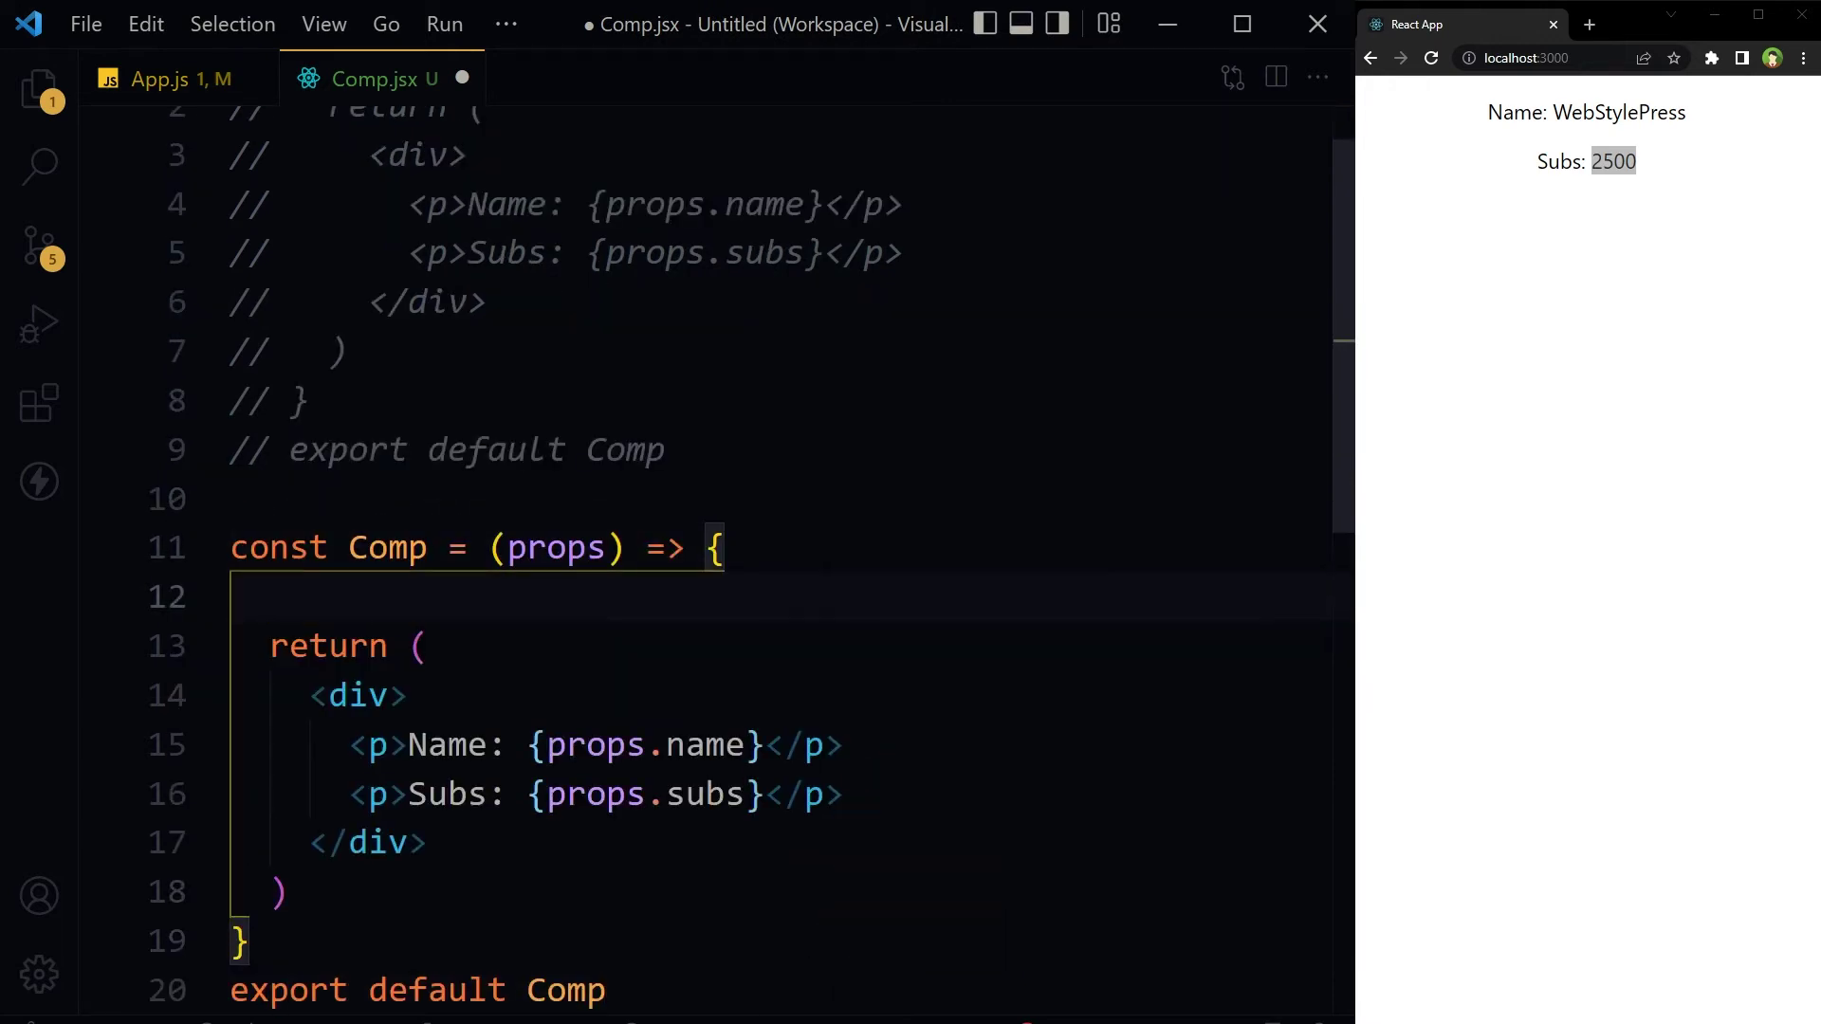
pyautogui.write('const {')
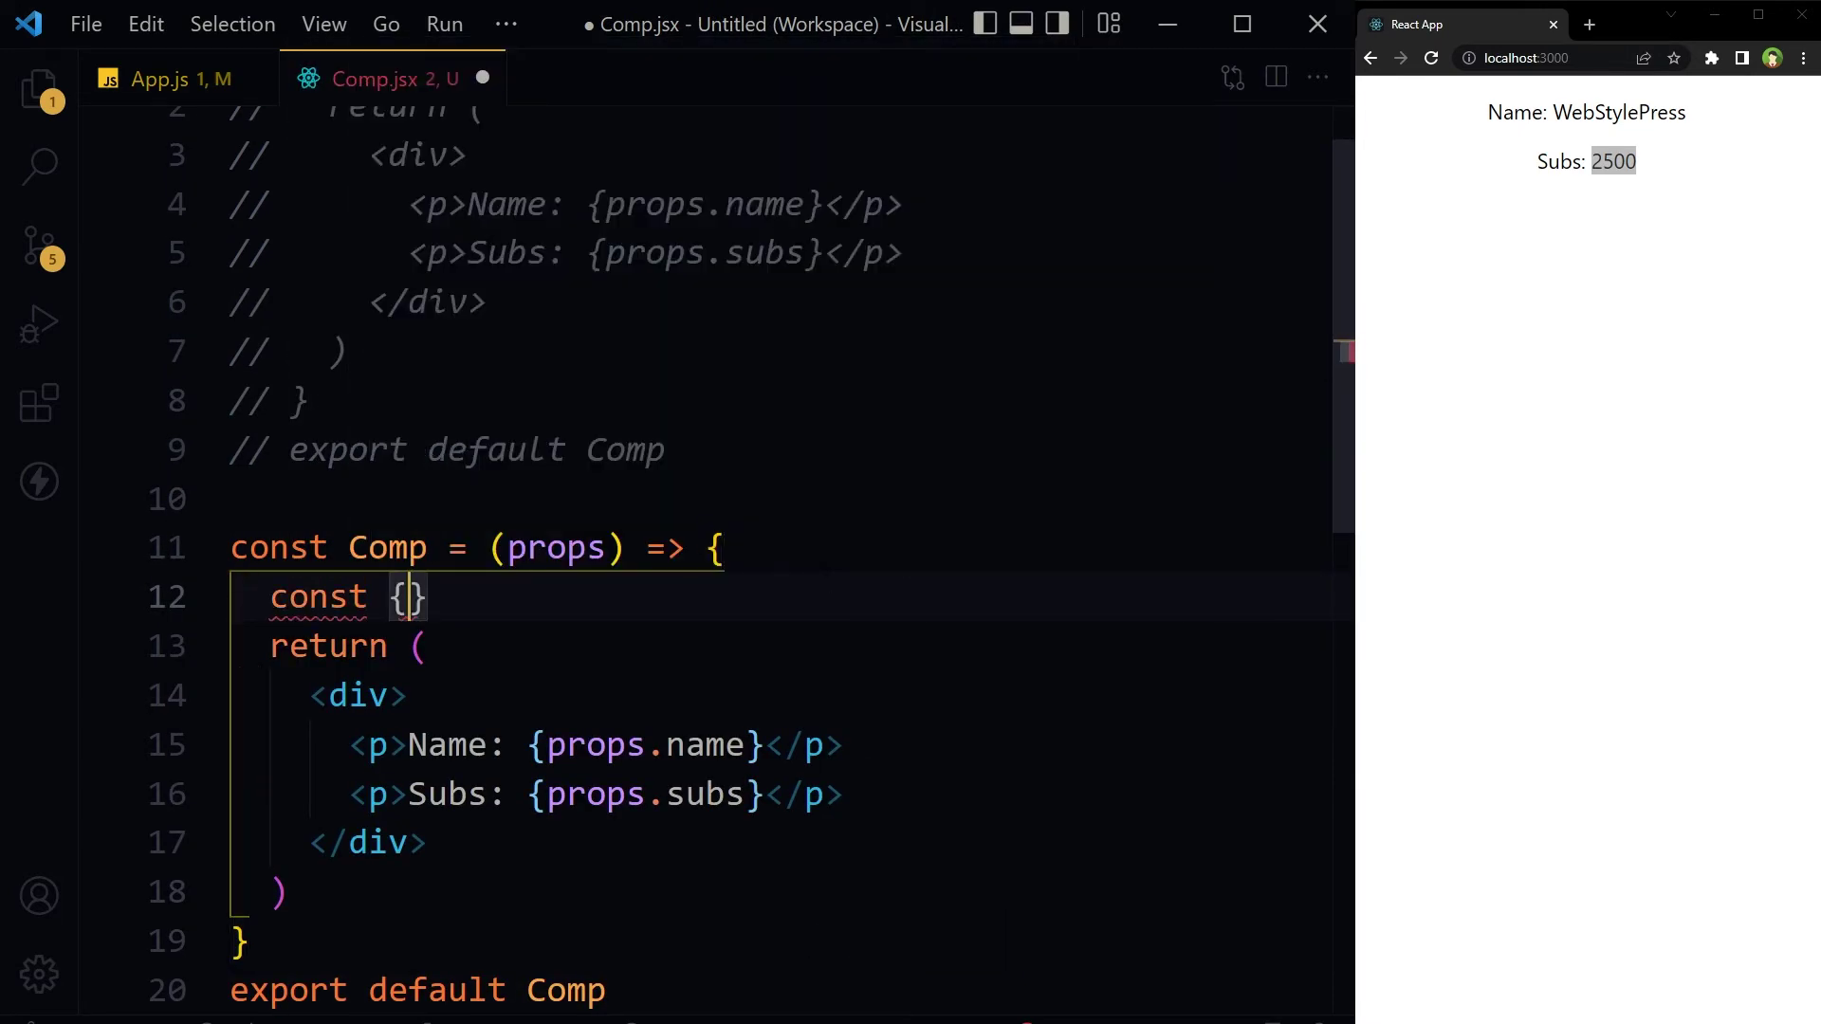
# Add const { name, subs } = props; inside the copied function body.
pyautogui.press('Left')
pyautogui.write('name')
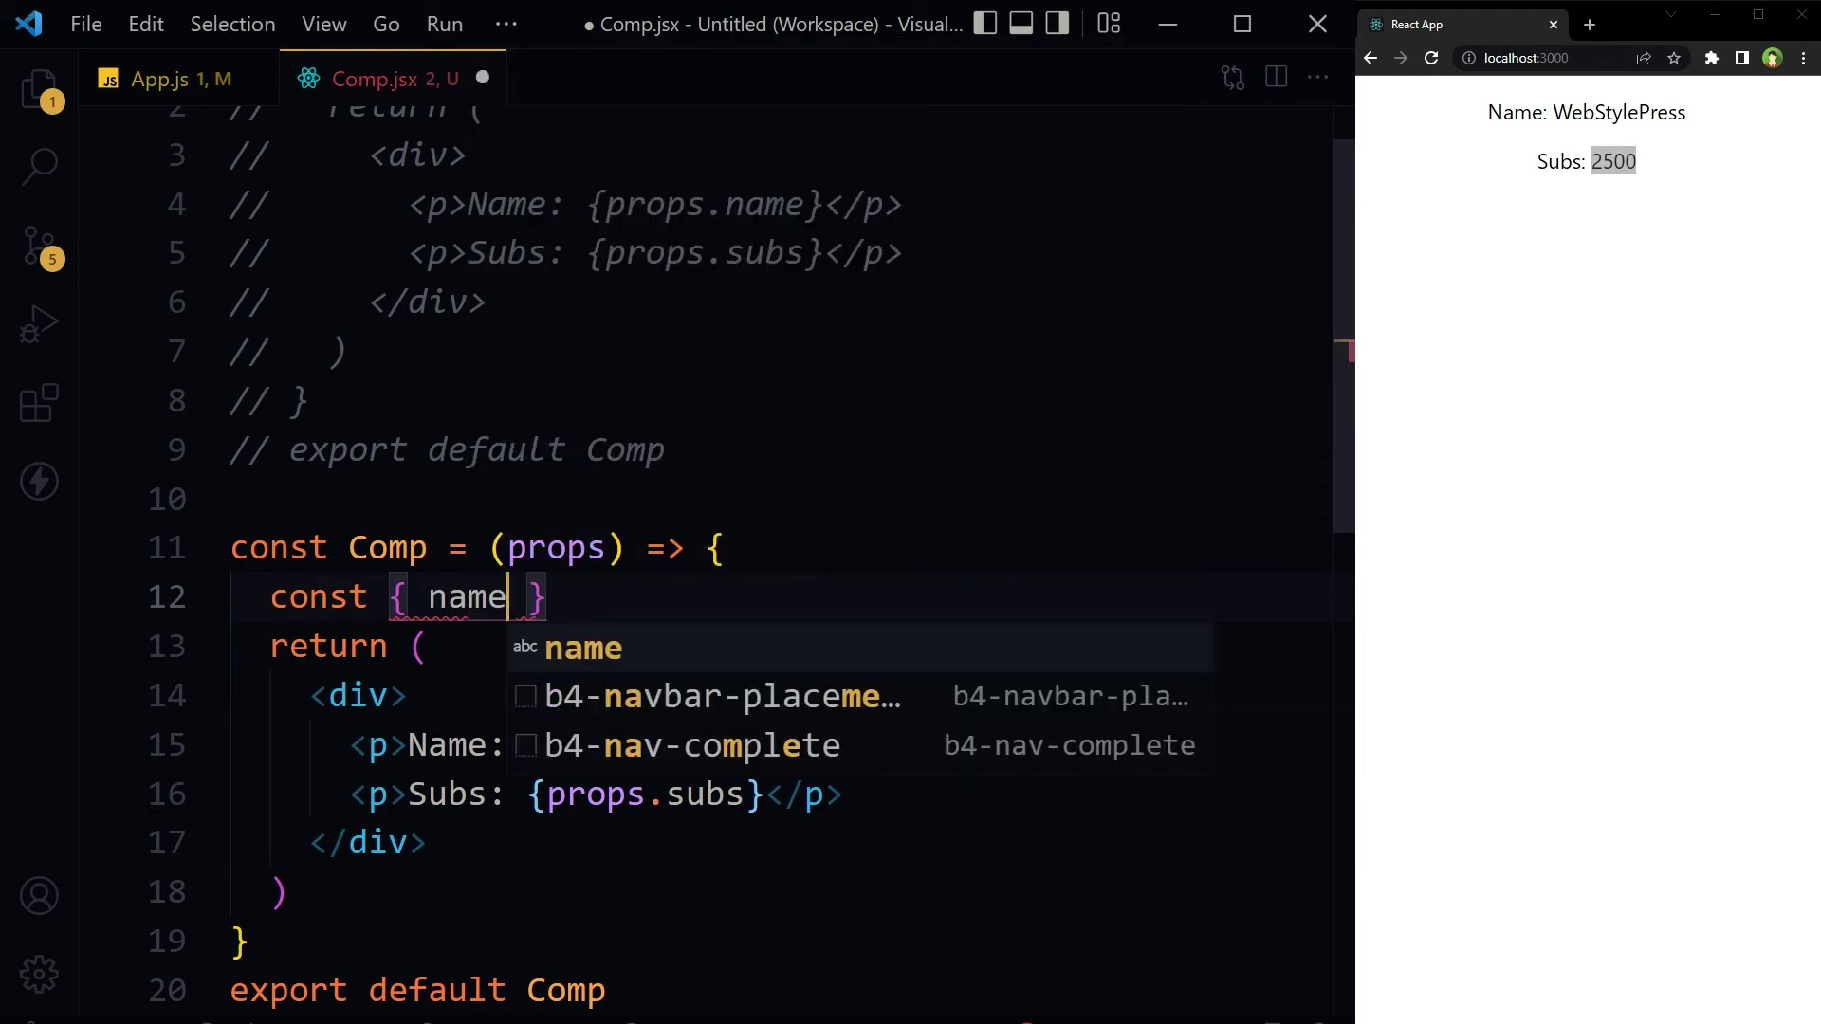
pyautogui.write(', ')
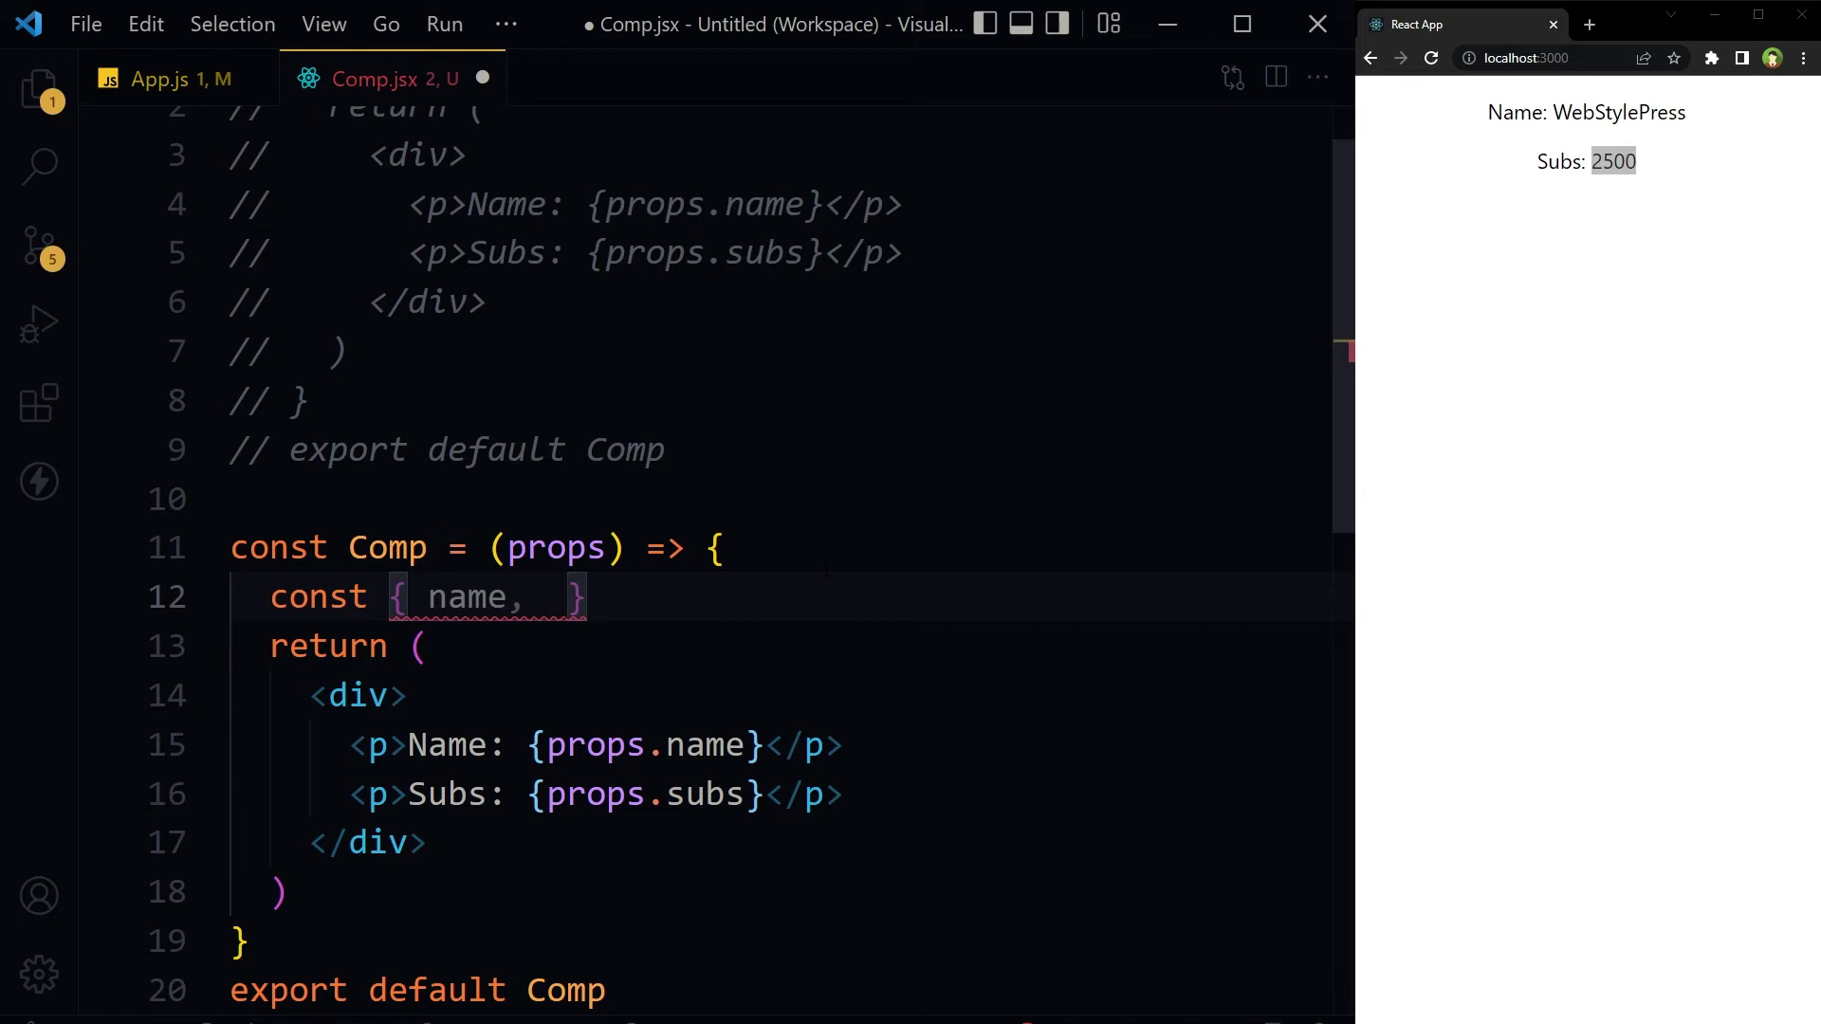
pyautogui.write('subs')
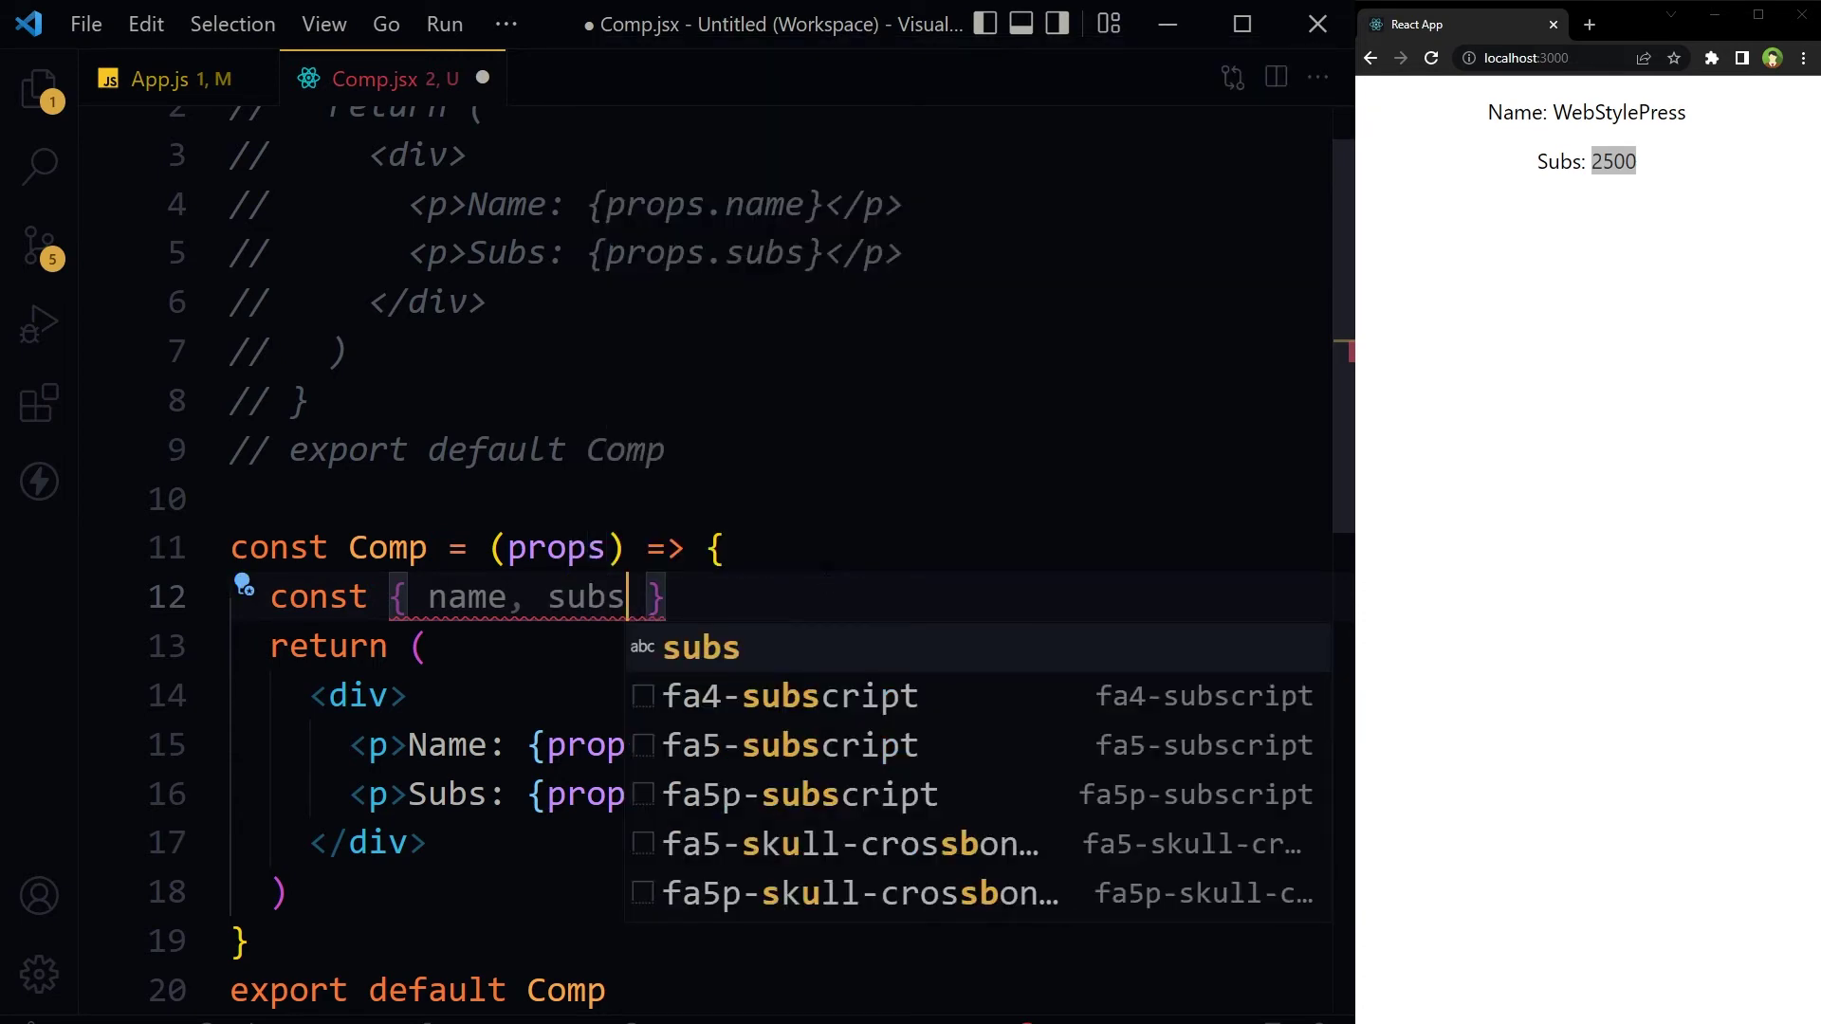
pyautogui.press('Escape')
pyautogui.press('Right')
pyautogui.write('= ')
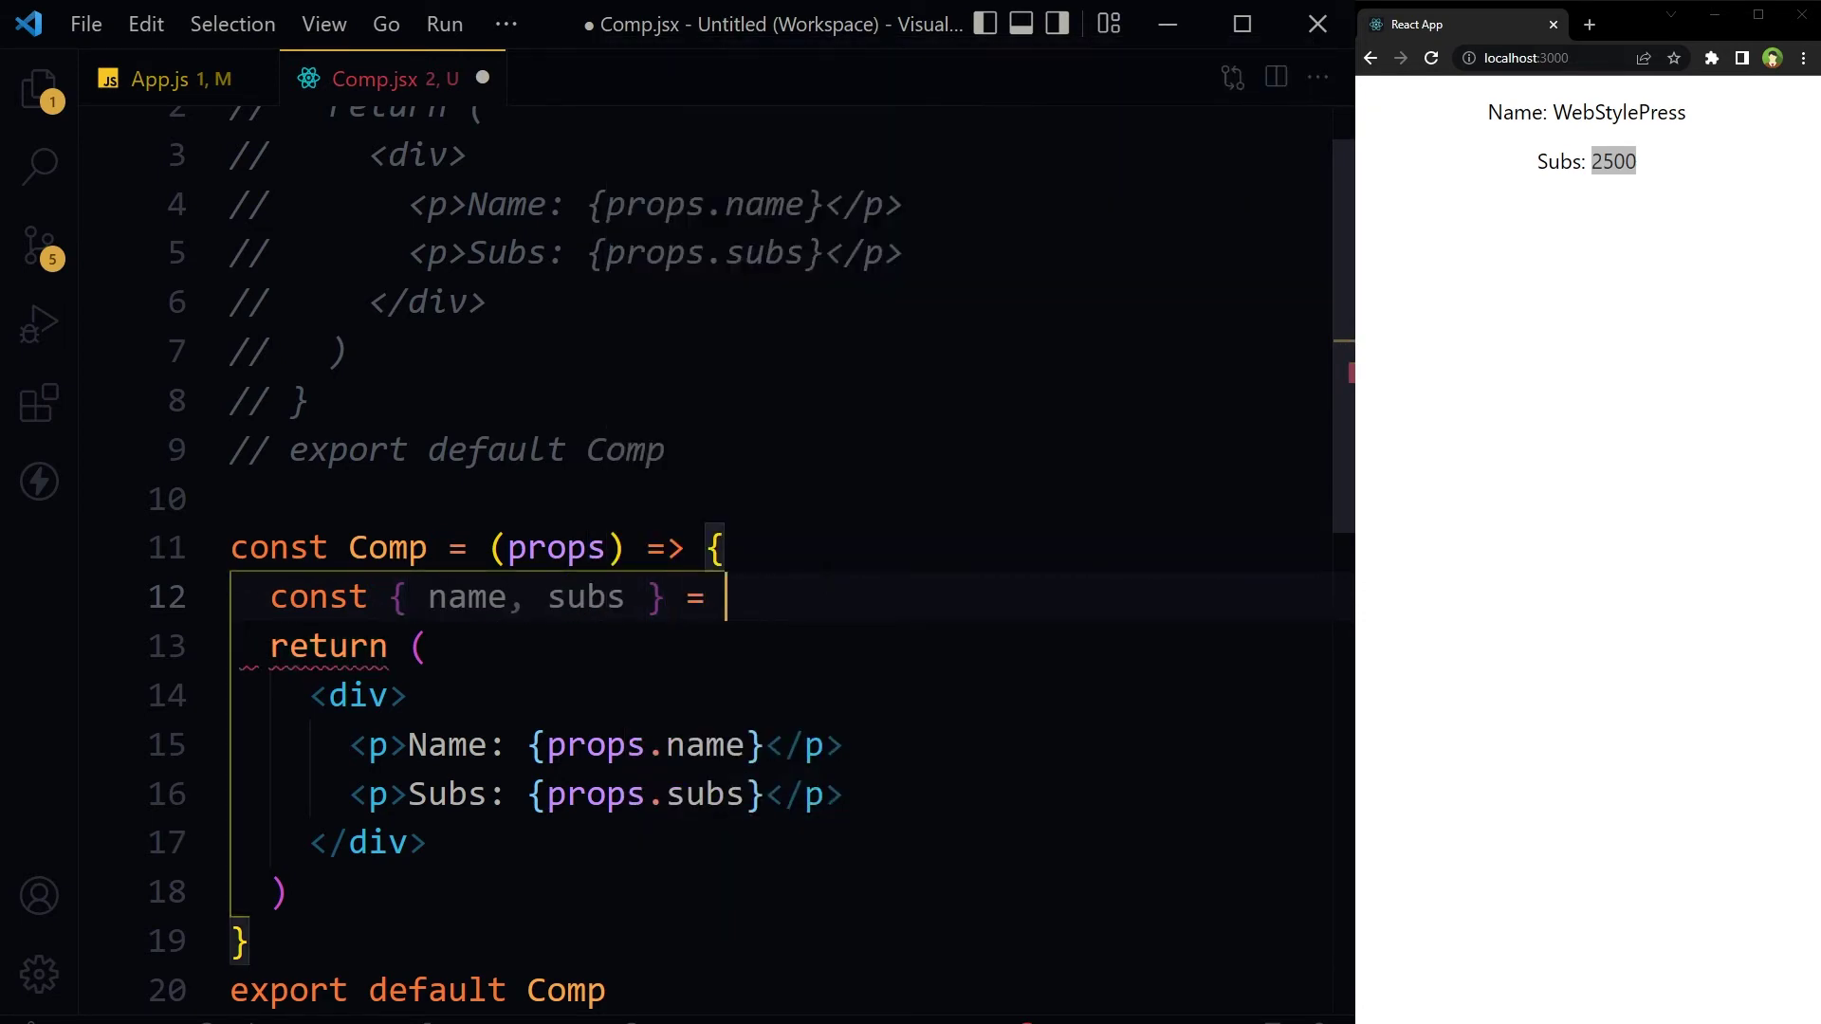
pyautogui.write('props')
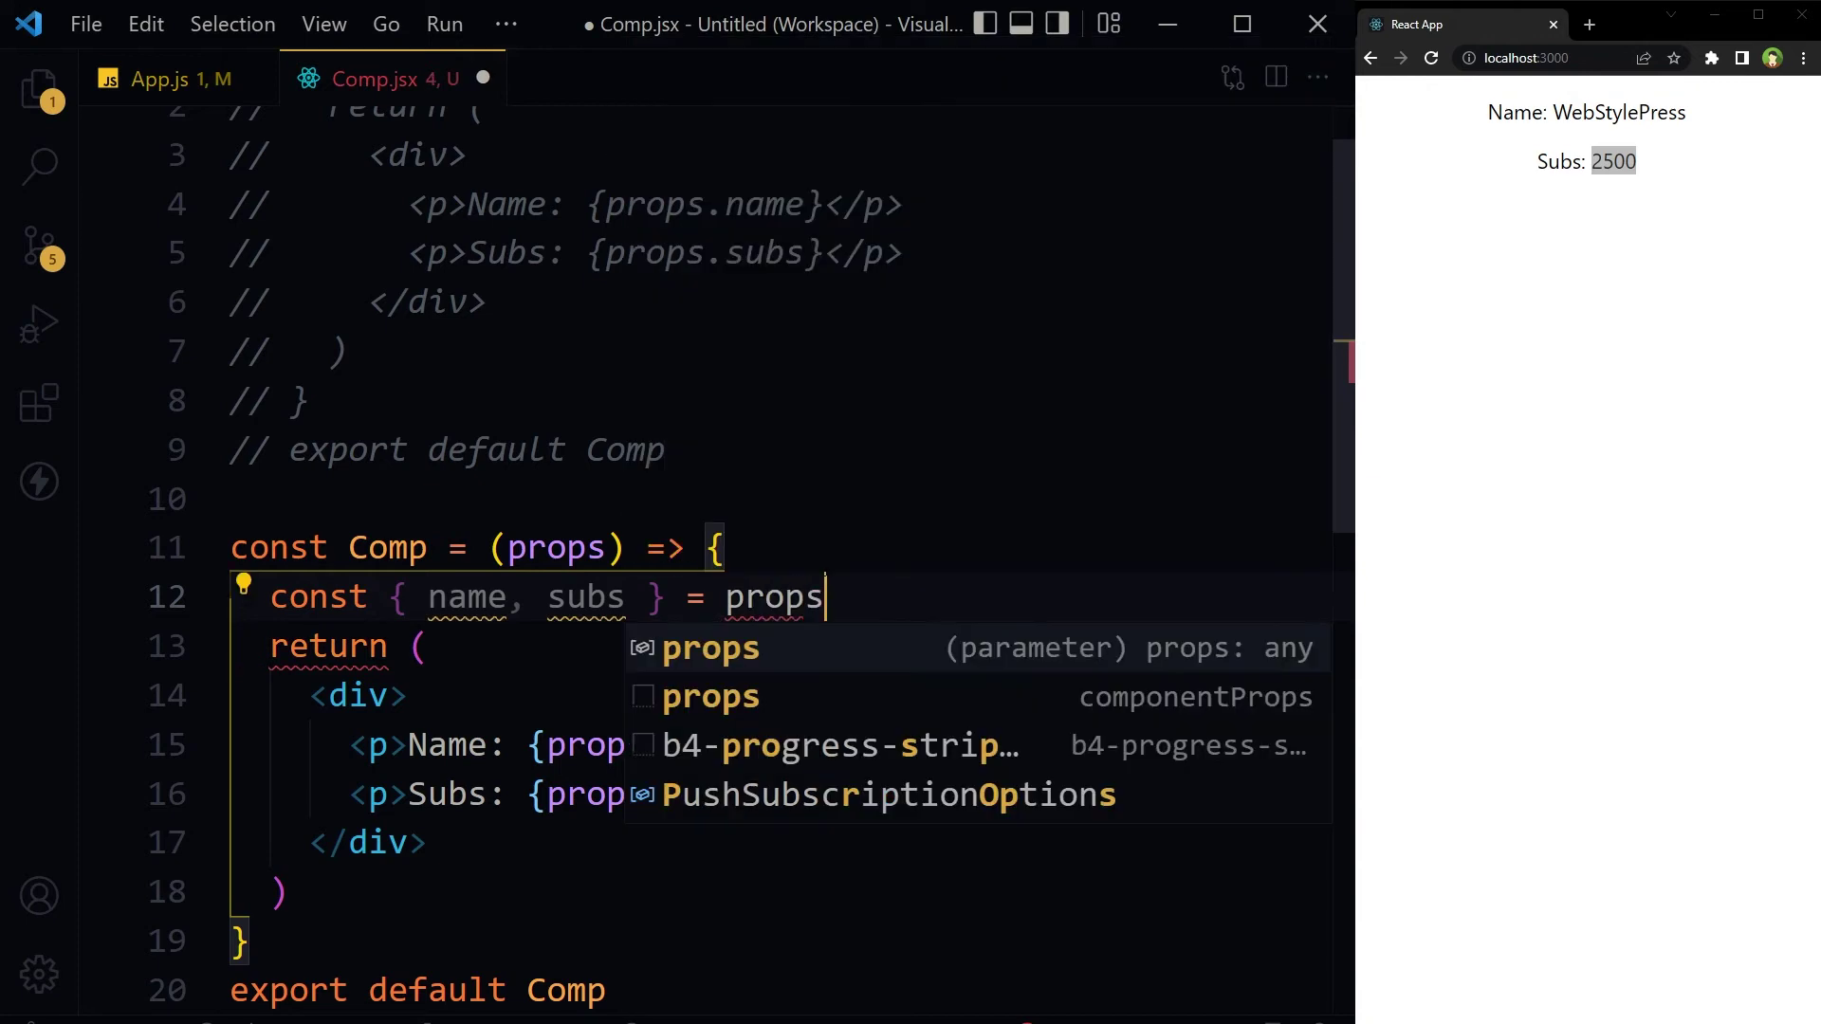
pyautogui.write(';')
pyautogui.hotkey('ctrl', 'Left')
pyautogui.hotkey('ctrl', 'Left')
pyautogui.hotkey('ctrl', 'Left')
pyautogui.hotkey('ctrl', 'Left')
pyautogui.hotkey('ctrl', 'Left')
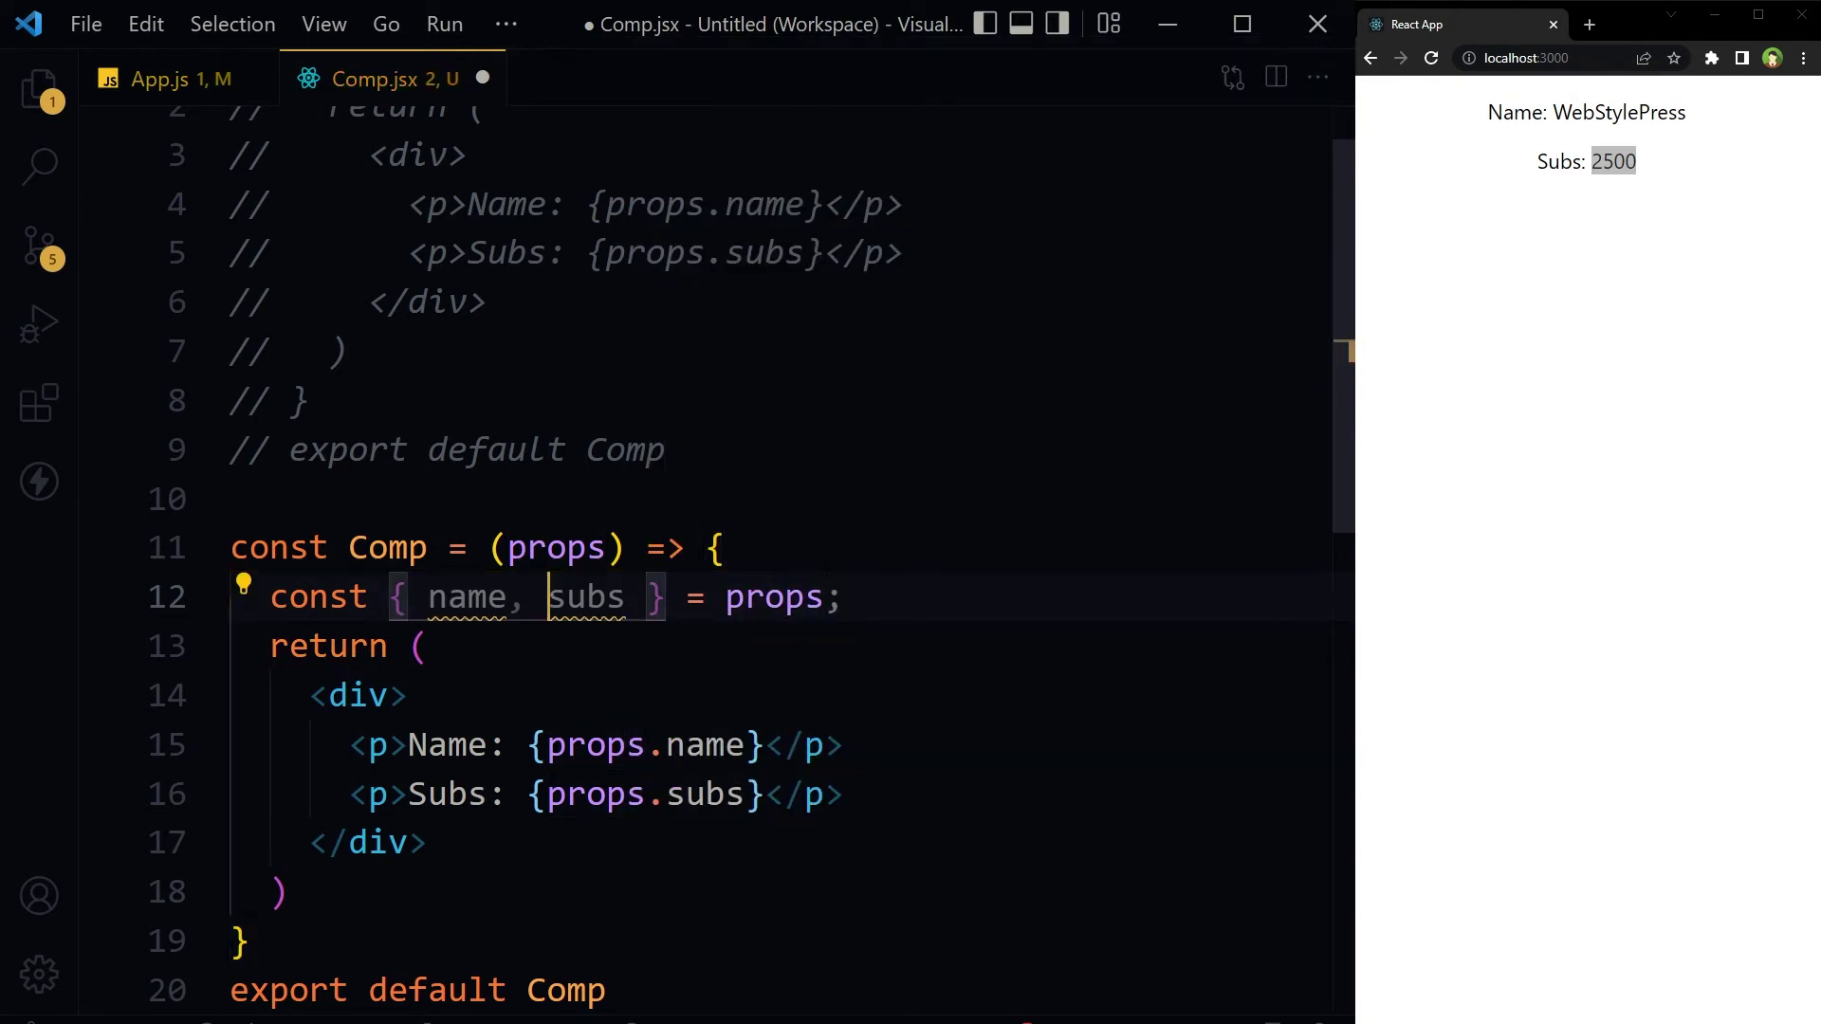
# Remove the props. prefix so the JSX renders {name} and {subs}.
pyautogui.press('Down')
pyautogui.press('Down')
pyautogui.hotkey('ctrl', 'shift', 'Right')
pyautogui.press('BackSpace')
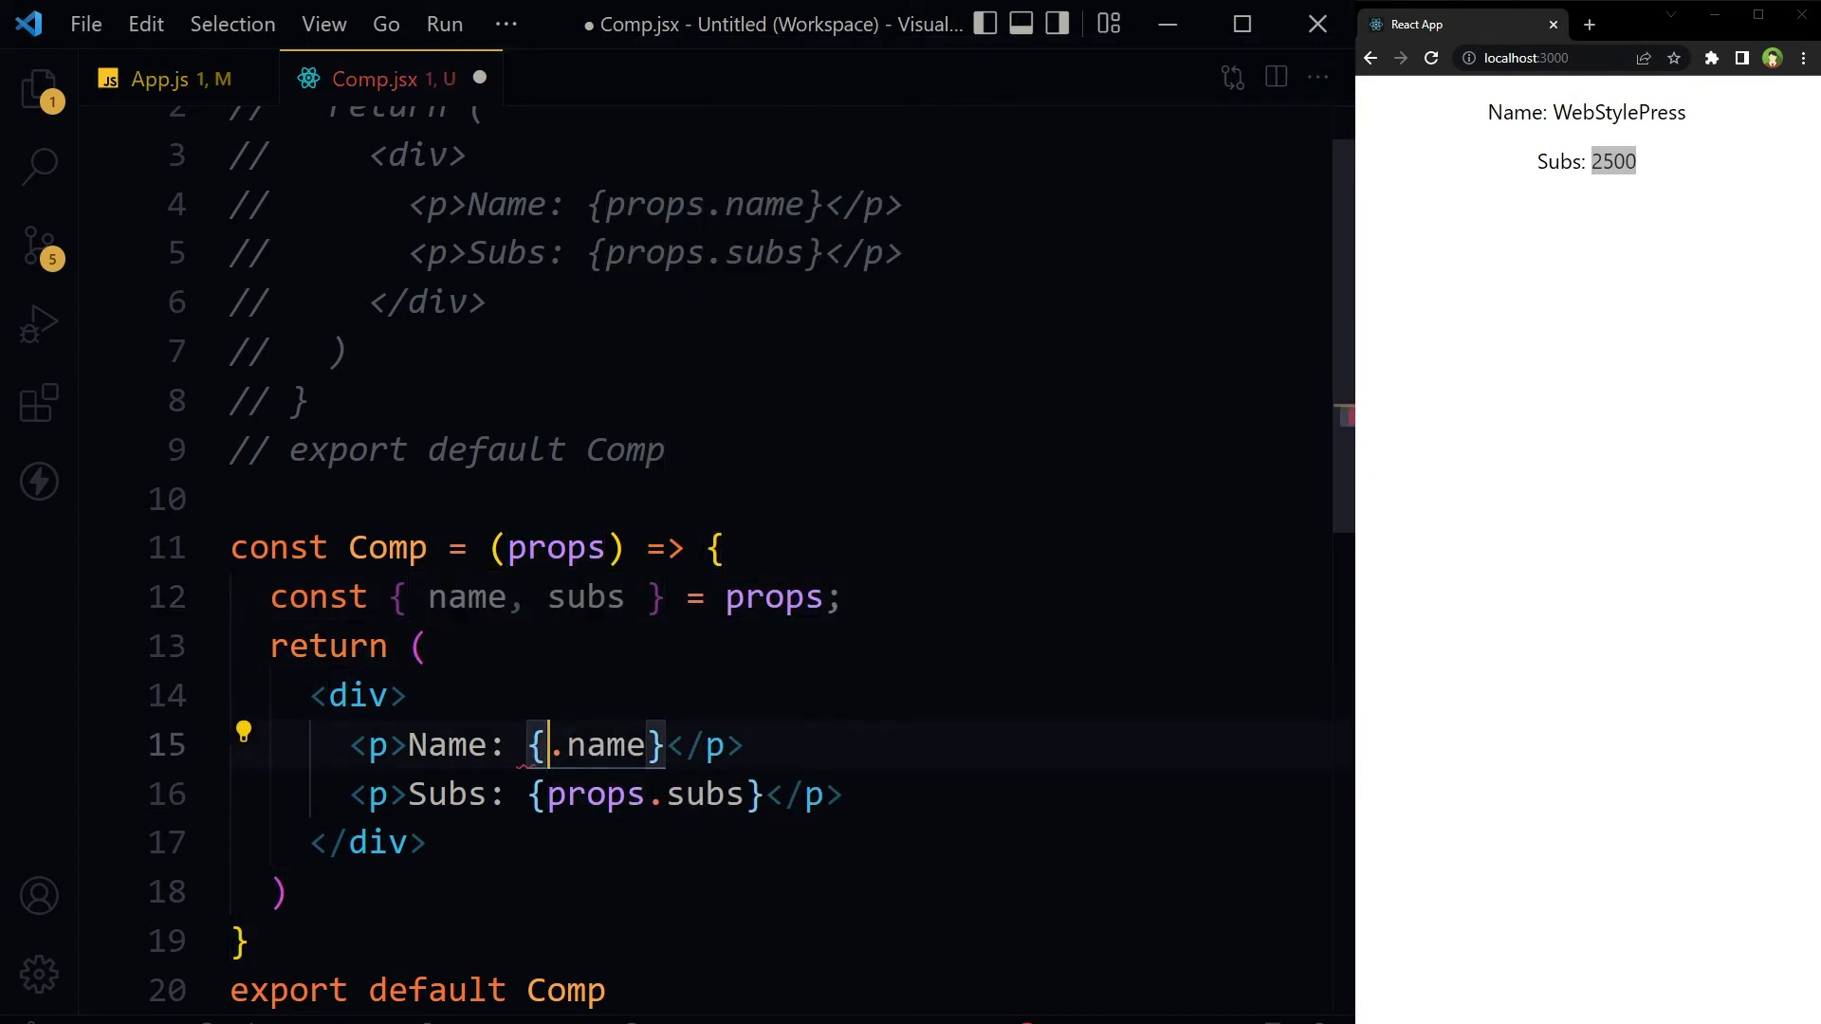
pyautogui.press('Delete')
pyautogui.press('Down')
pyautogui.hotkey('ctrl', 'shift', 'Right')
pyautogui.press('BackSpace')
pyautogui.press('Delete')
# Review the destructuring line, save Comp.jsx, and check the browser output.
pyautogui.press('Up')
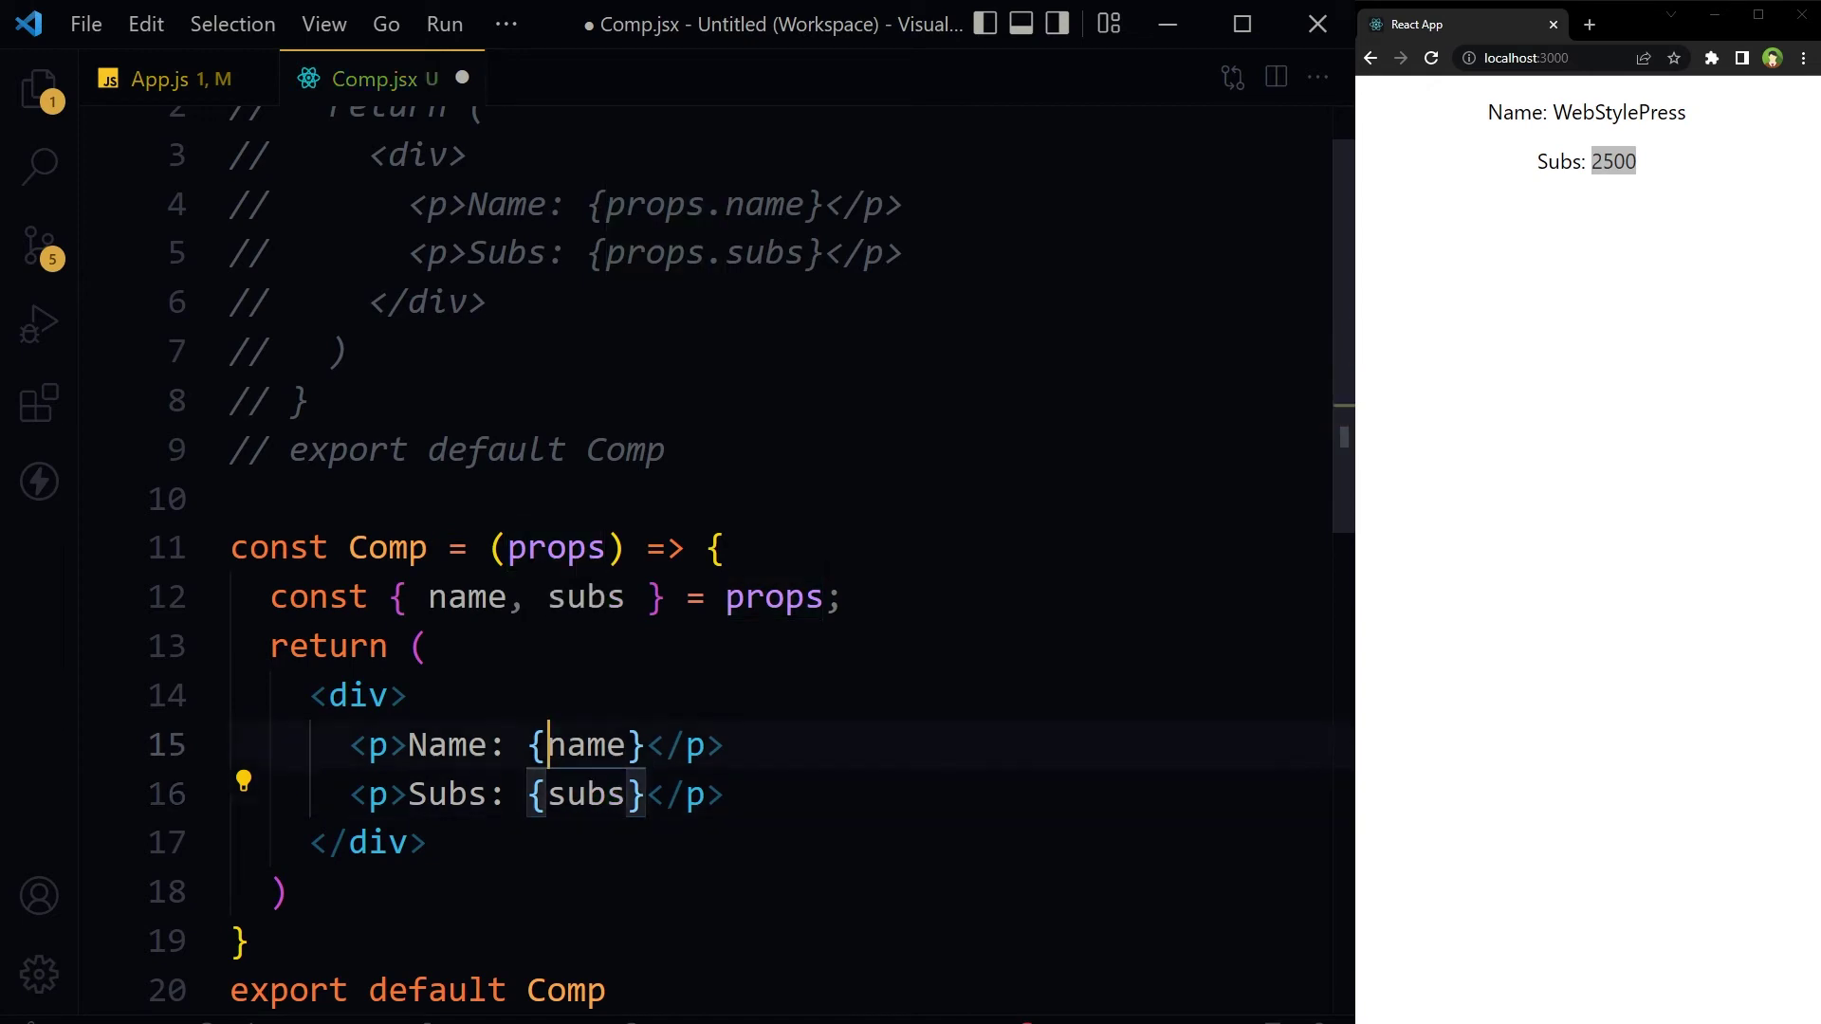
pyautogui.press('Up')
pyautogui.press('Up')
pyautogui.press('Up')
pyautogui.press('Left')
pyautogui.press('Left')
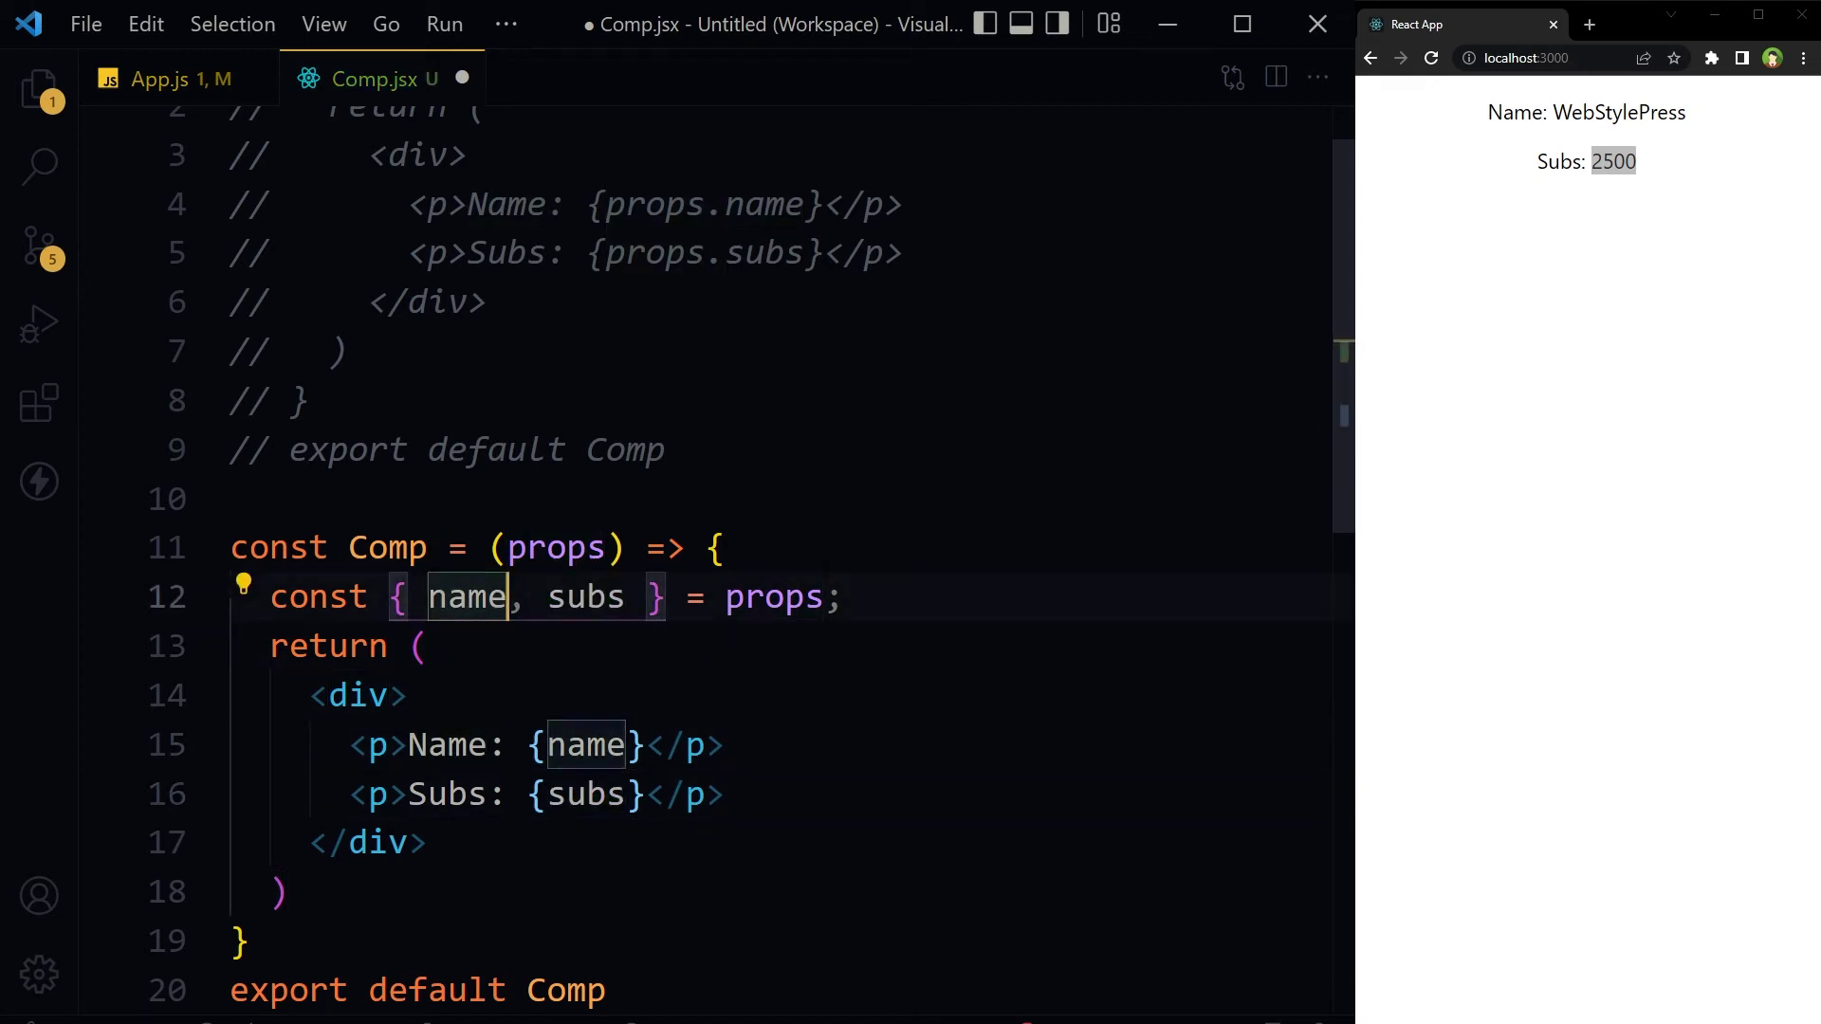
pyautogui.hotkey('ctrl', 'Right')
pyautogui.press('Down')
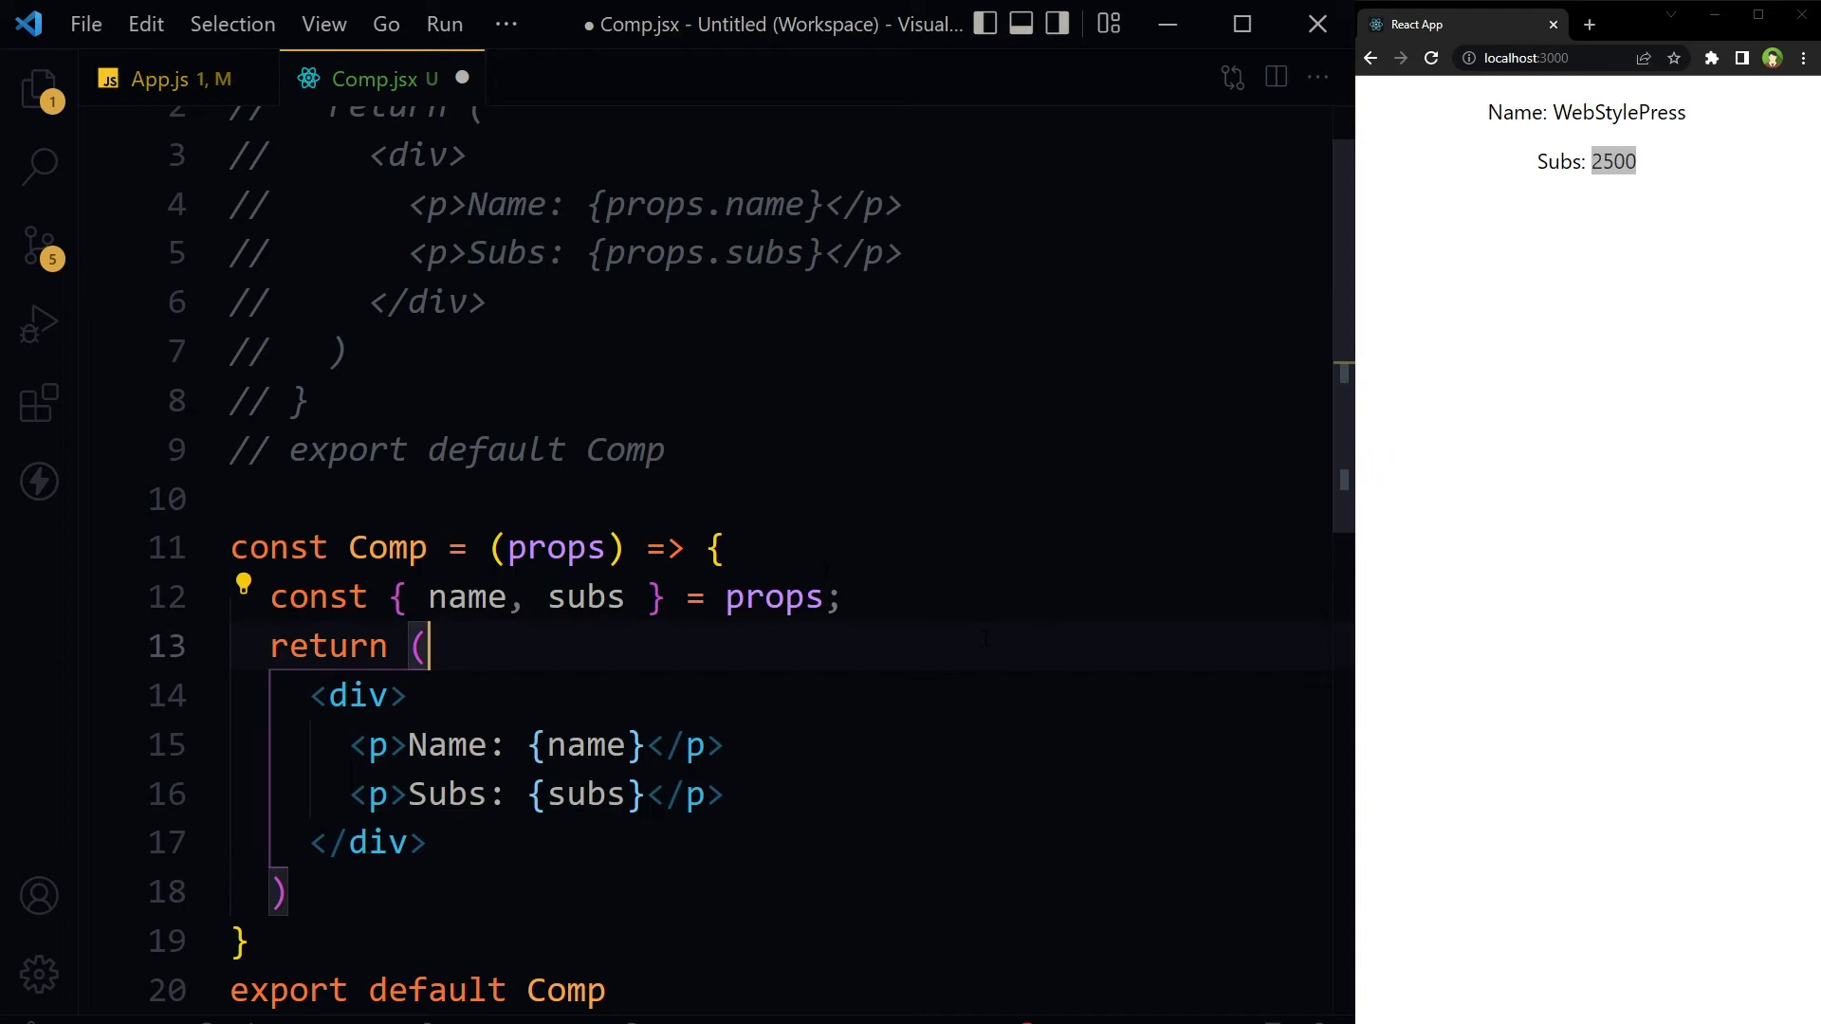
pyautogui.hotkey('ctrl', 's')
pyautogui.click(1648, 399)
pyautogui.hotkey('ctrl', 'a')
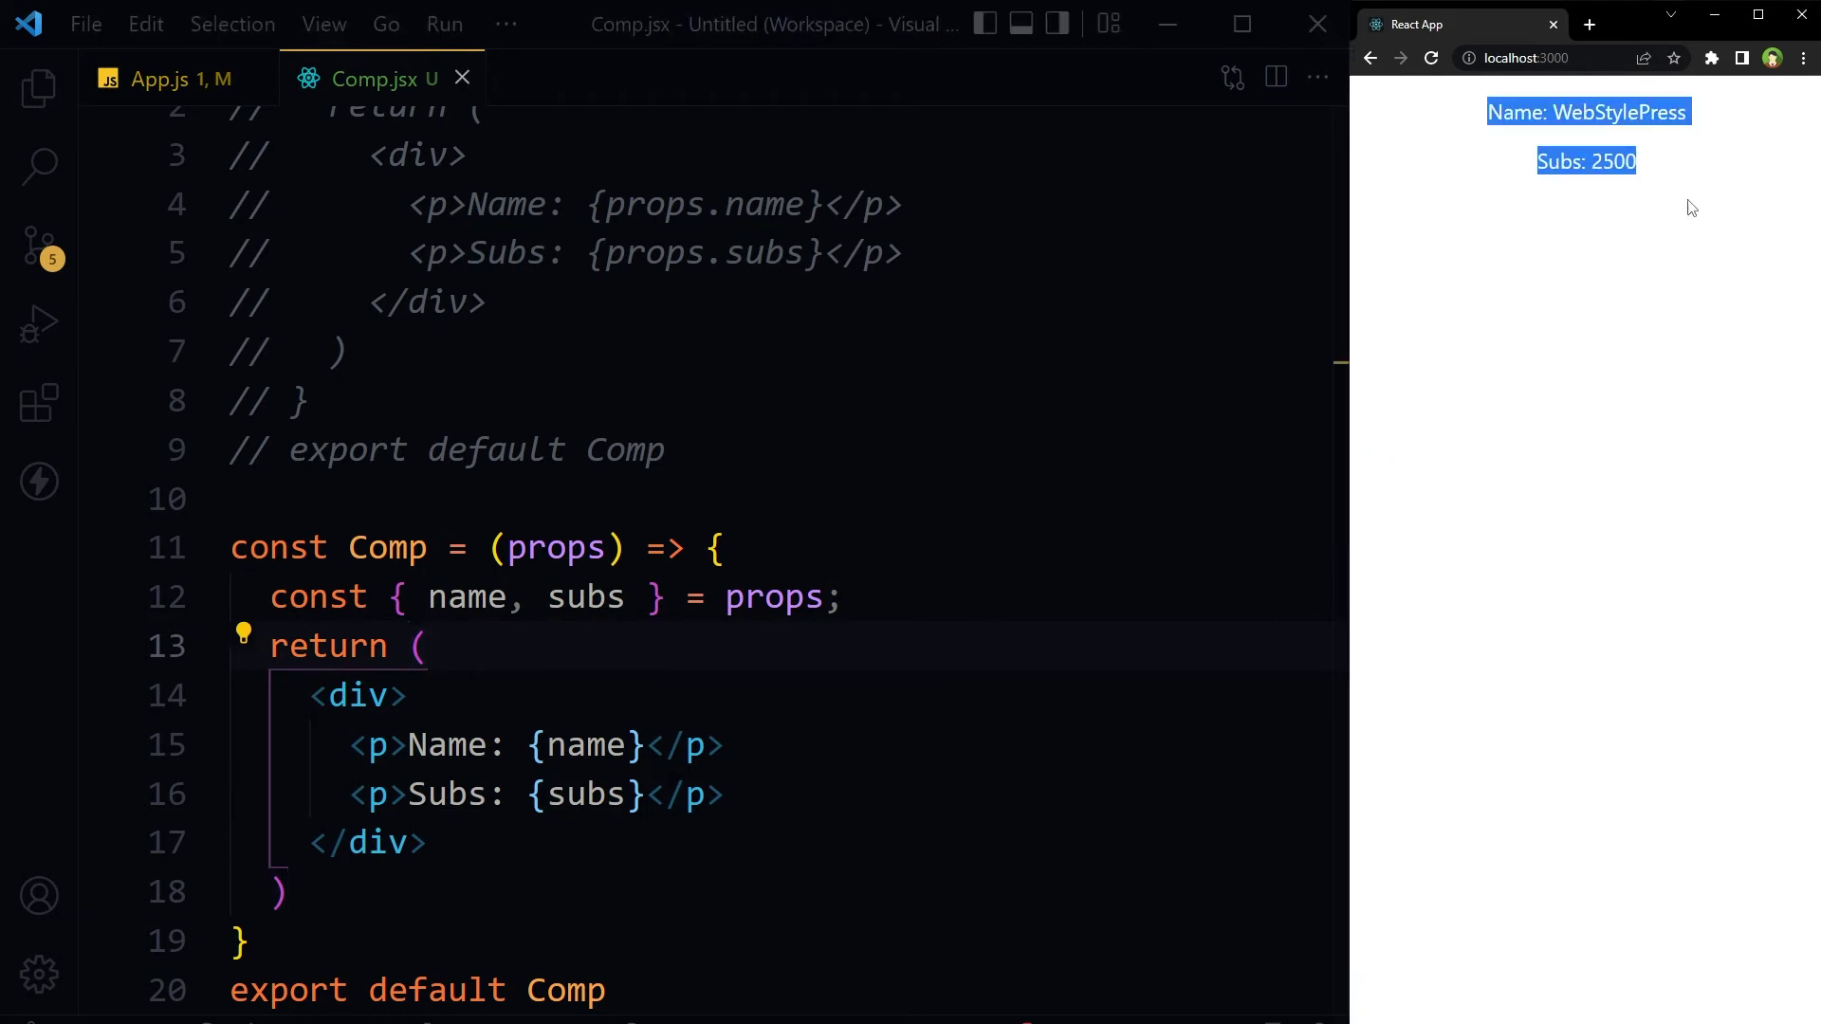
# Remove the trailing semicolon from the props destructuring line.
pyautogui.click(1687, 203)
pyautogui.scroll(-3, 677, 569)
pyautogui.click(549, 301)
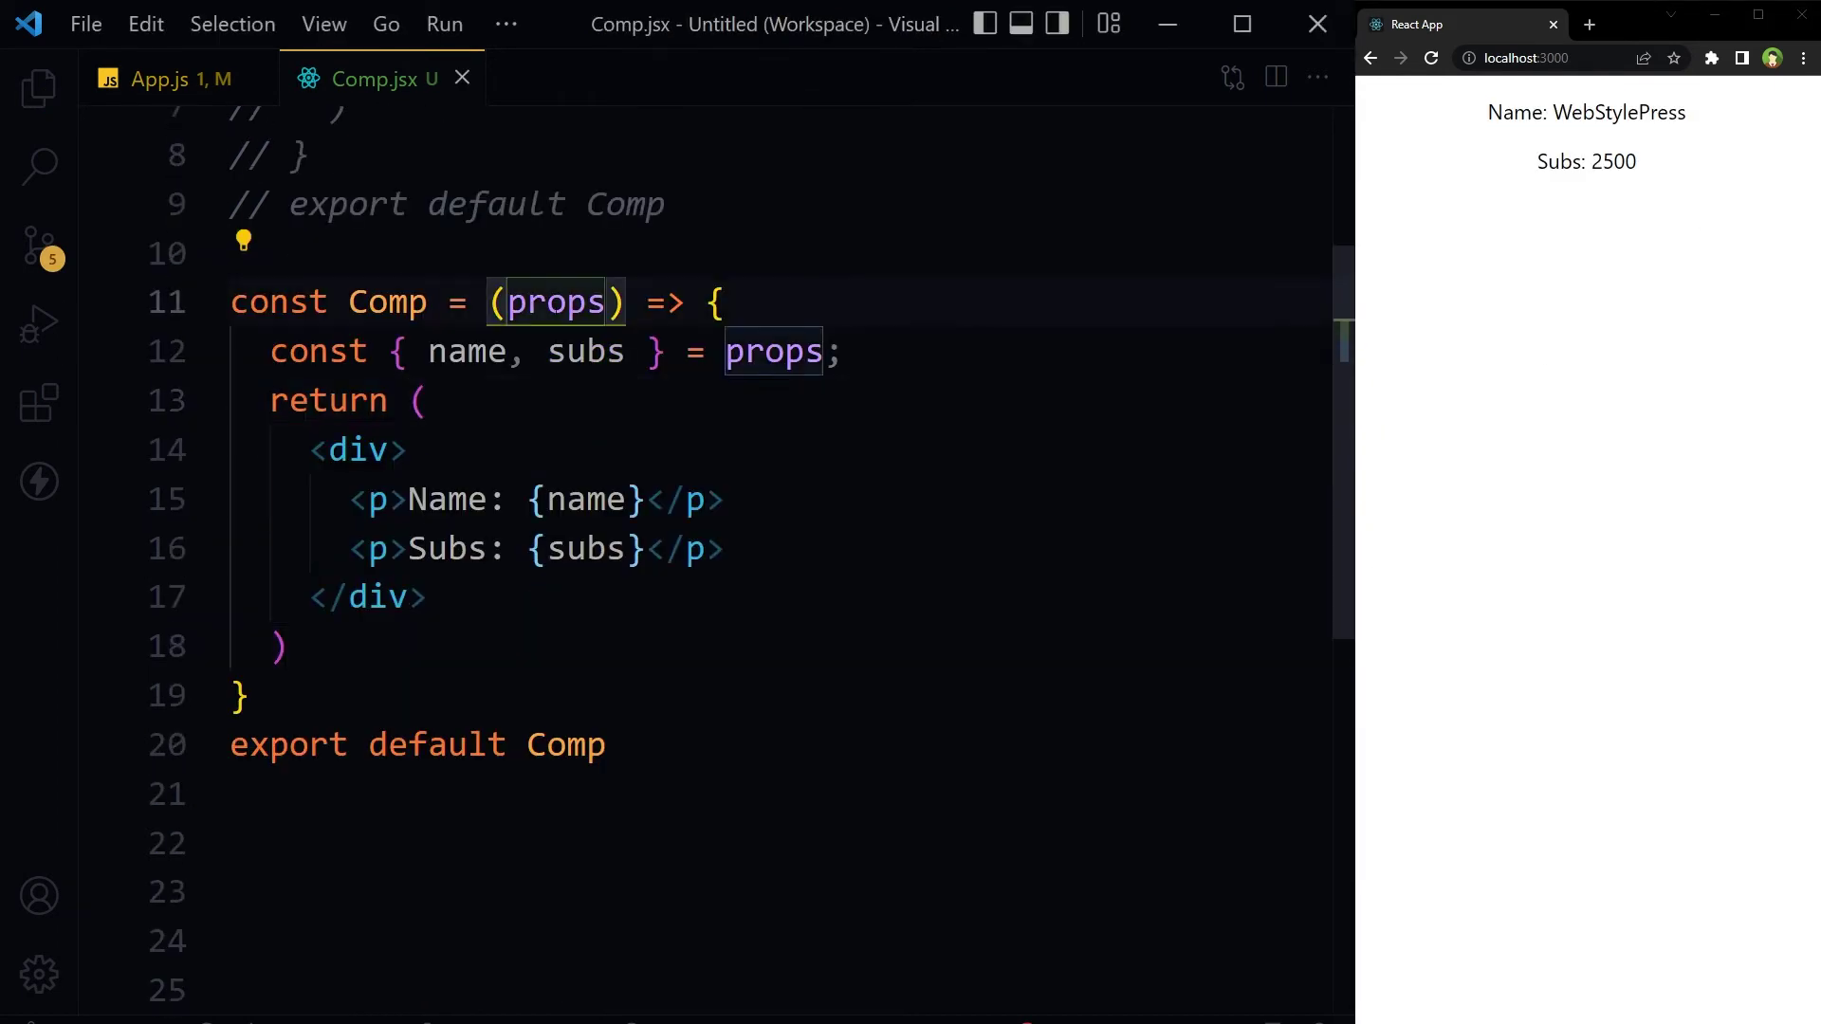
pyautogui.doubleClick(550, 302)
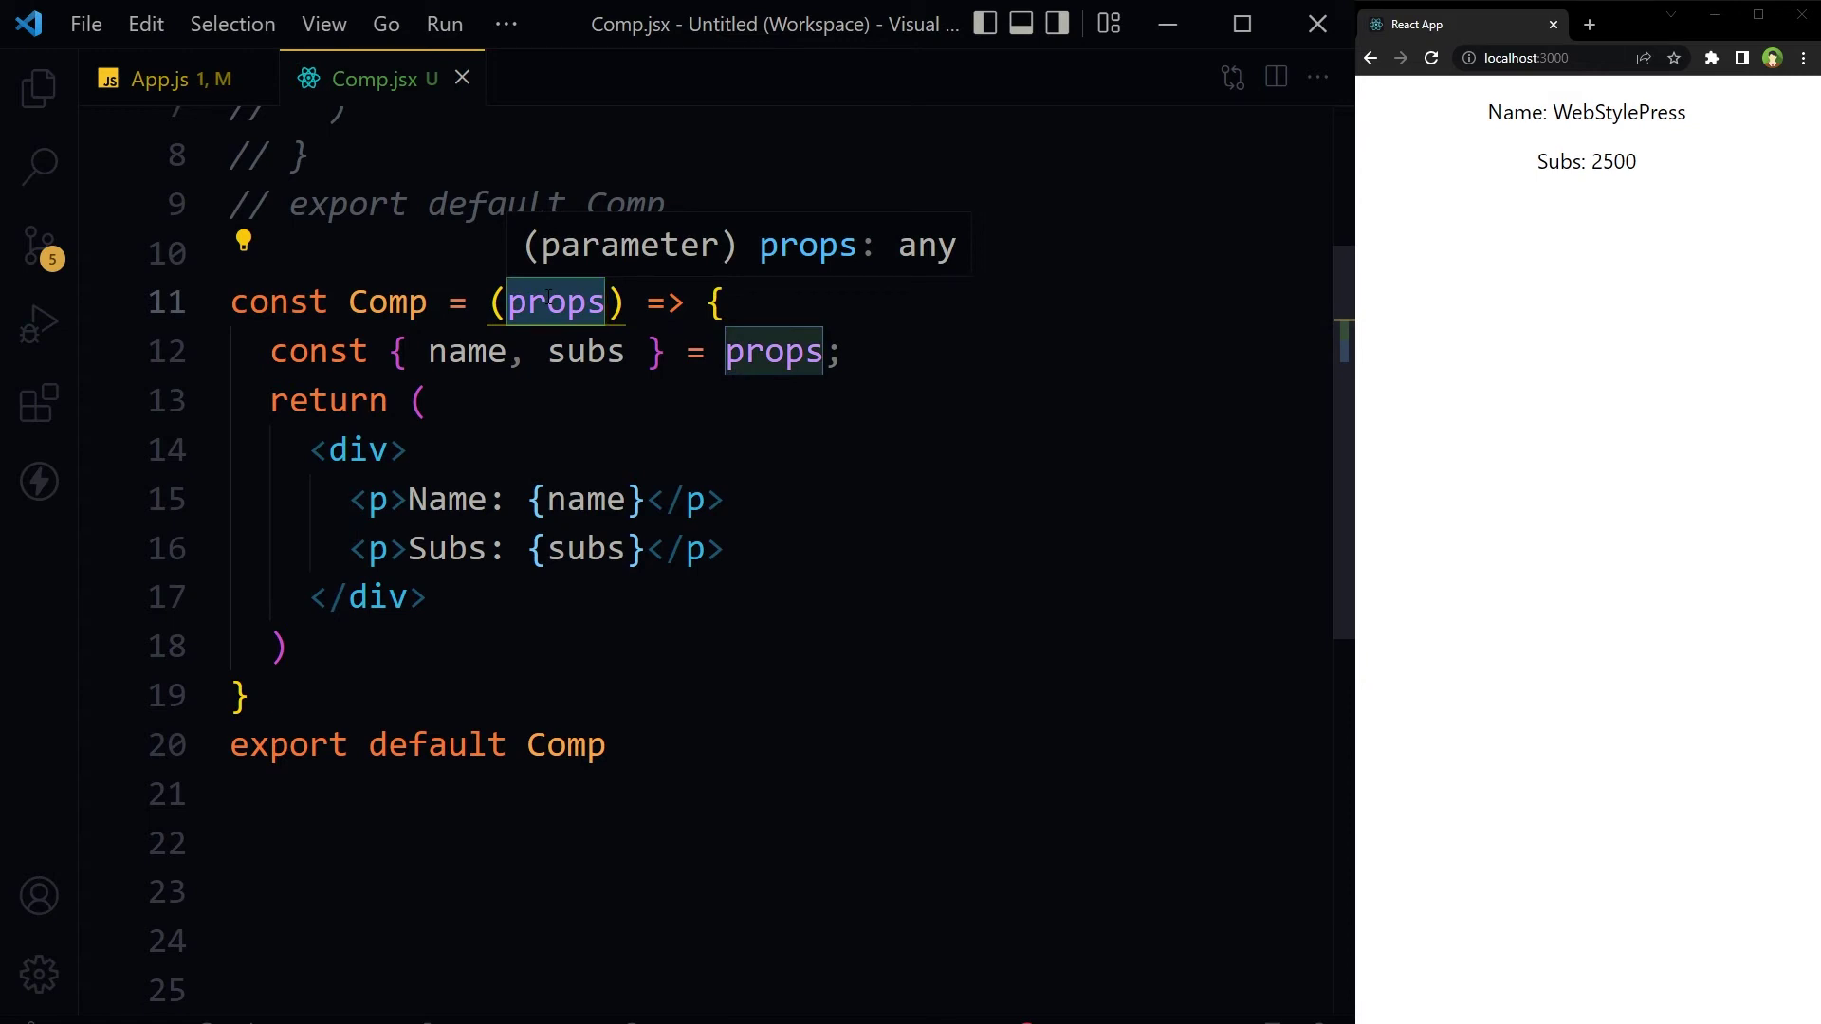
pyautogui.doubleClick(772, 351)
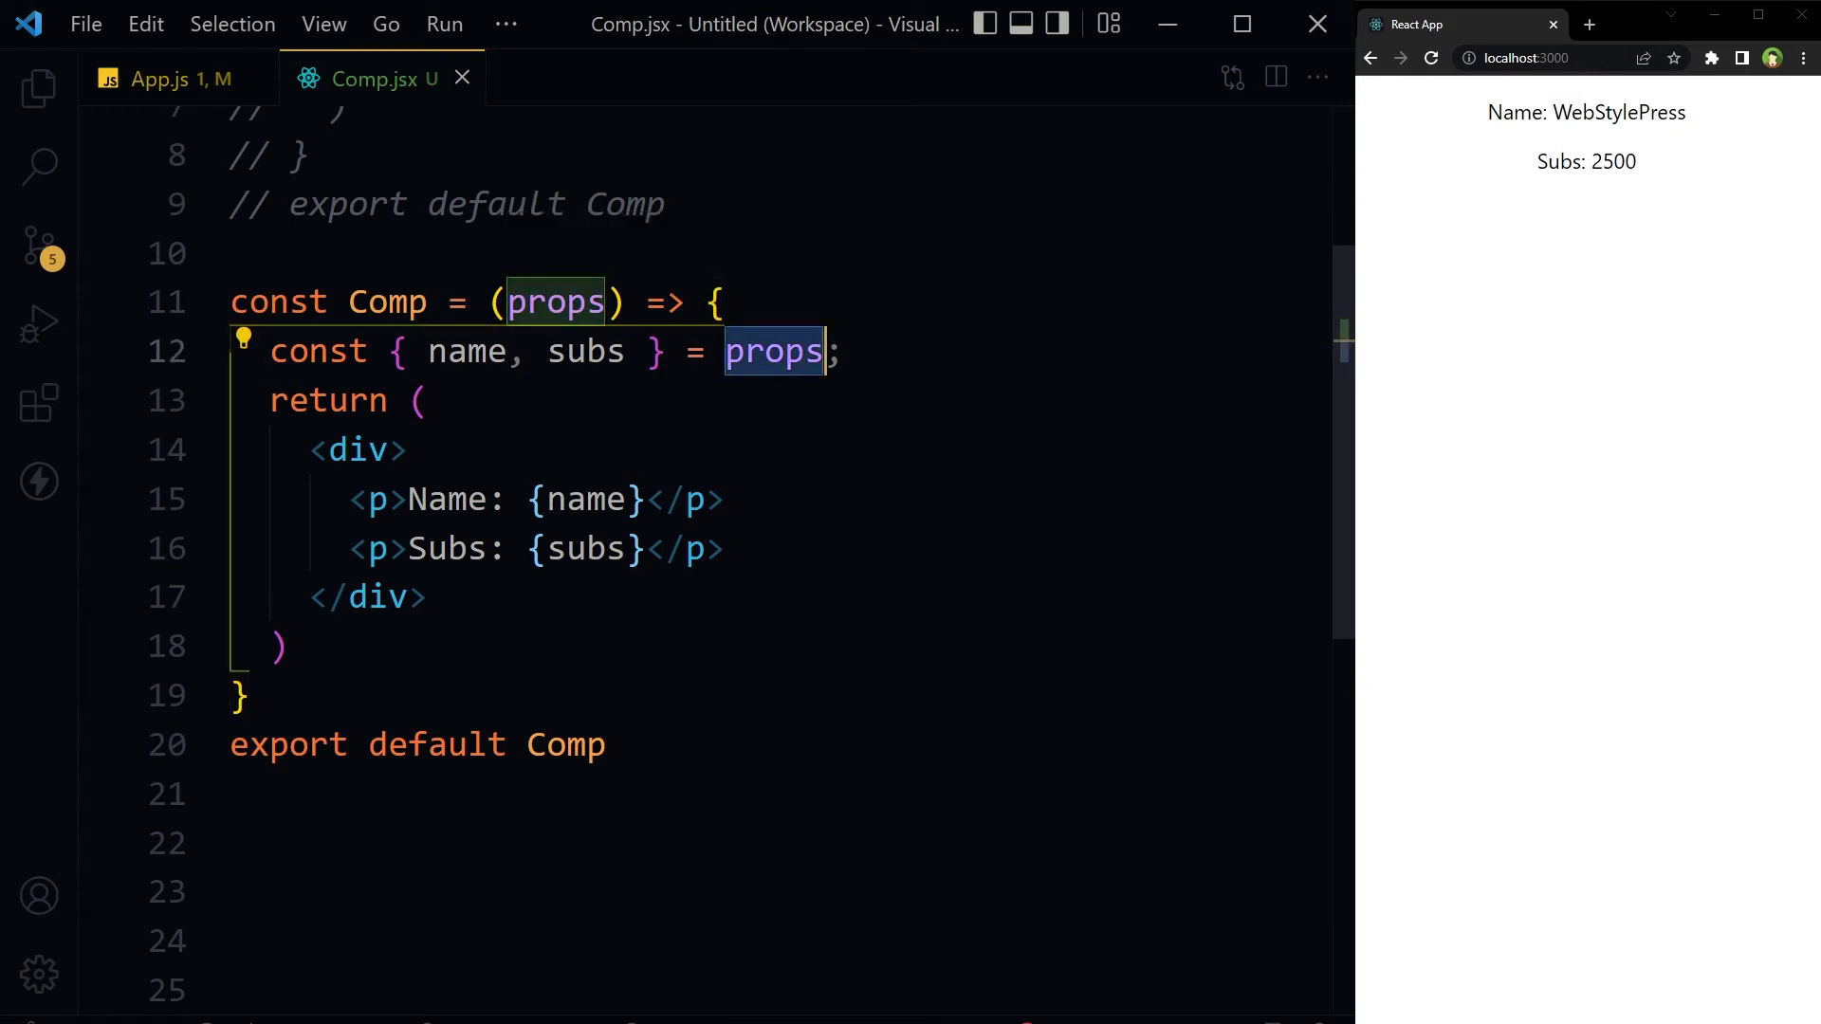
pyautogui.moveTo(842, 352); pyautogui.dragTo(270, 352)
pyautogui.press('End')
pyautogui.press('BackSpace')
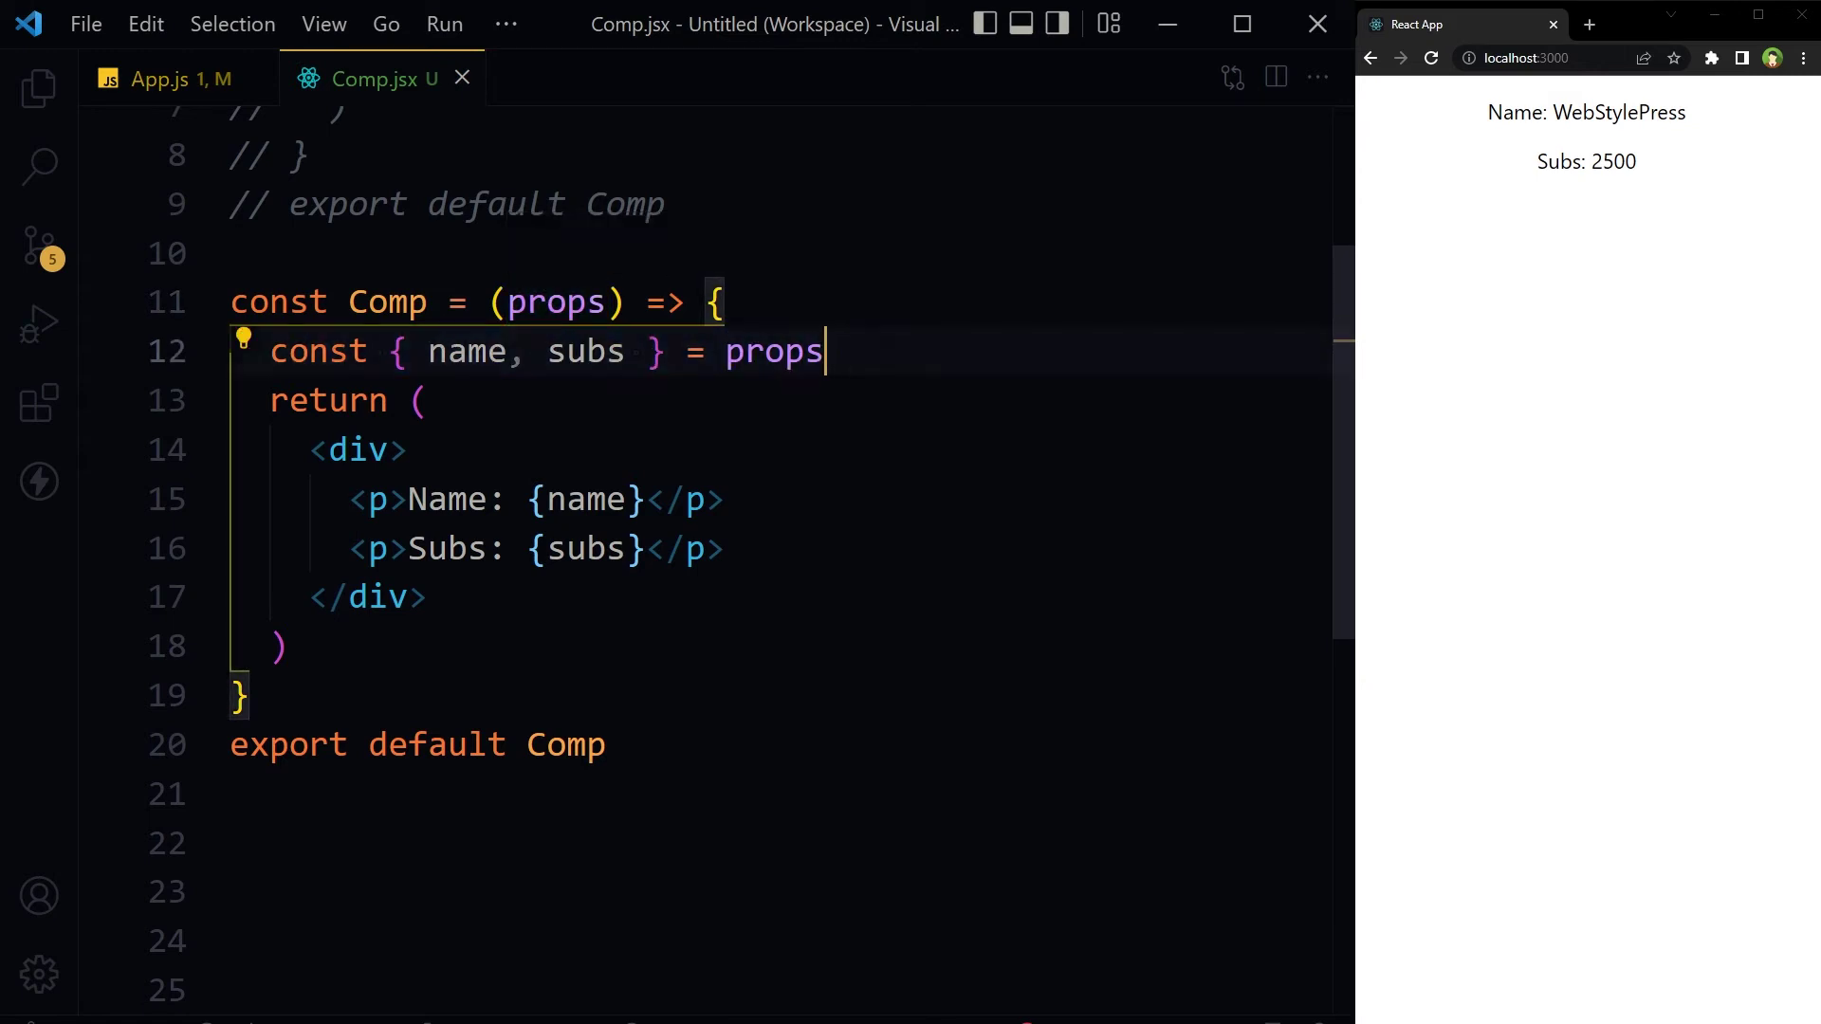
# Rename the props parameter and destructuring source to wsp, and save.
pyautogui.doubleClick(530, 302)
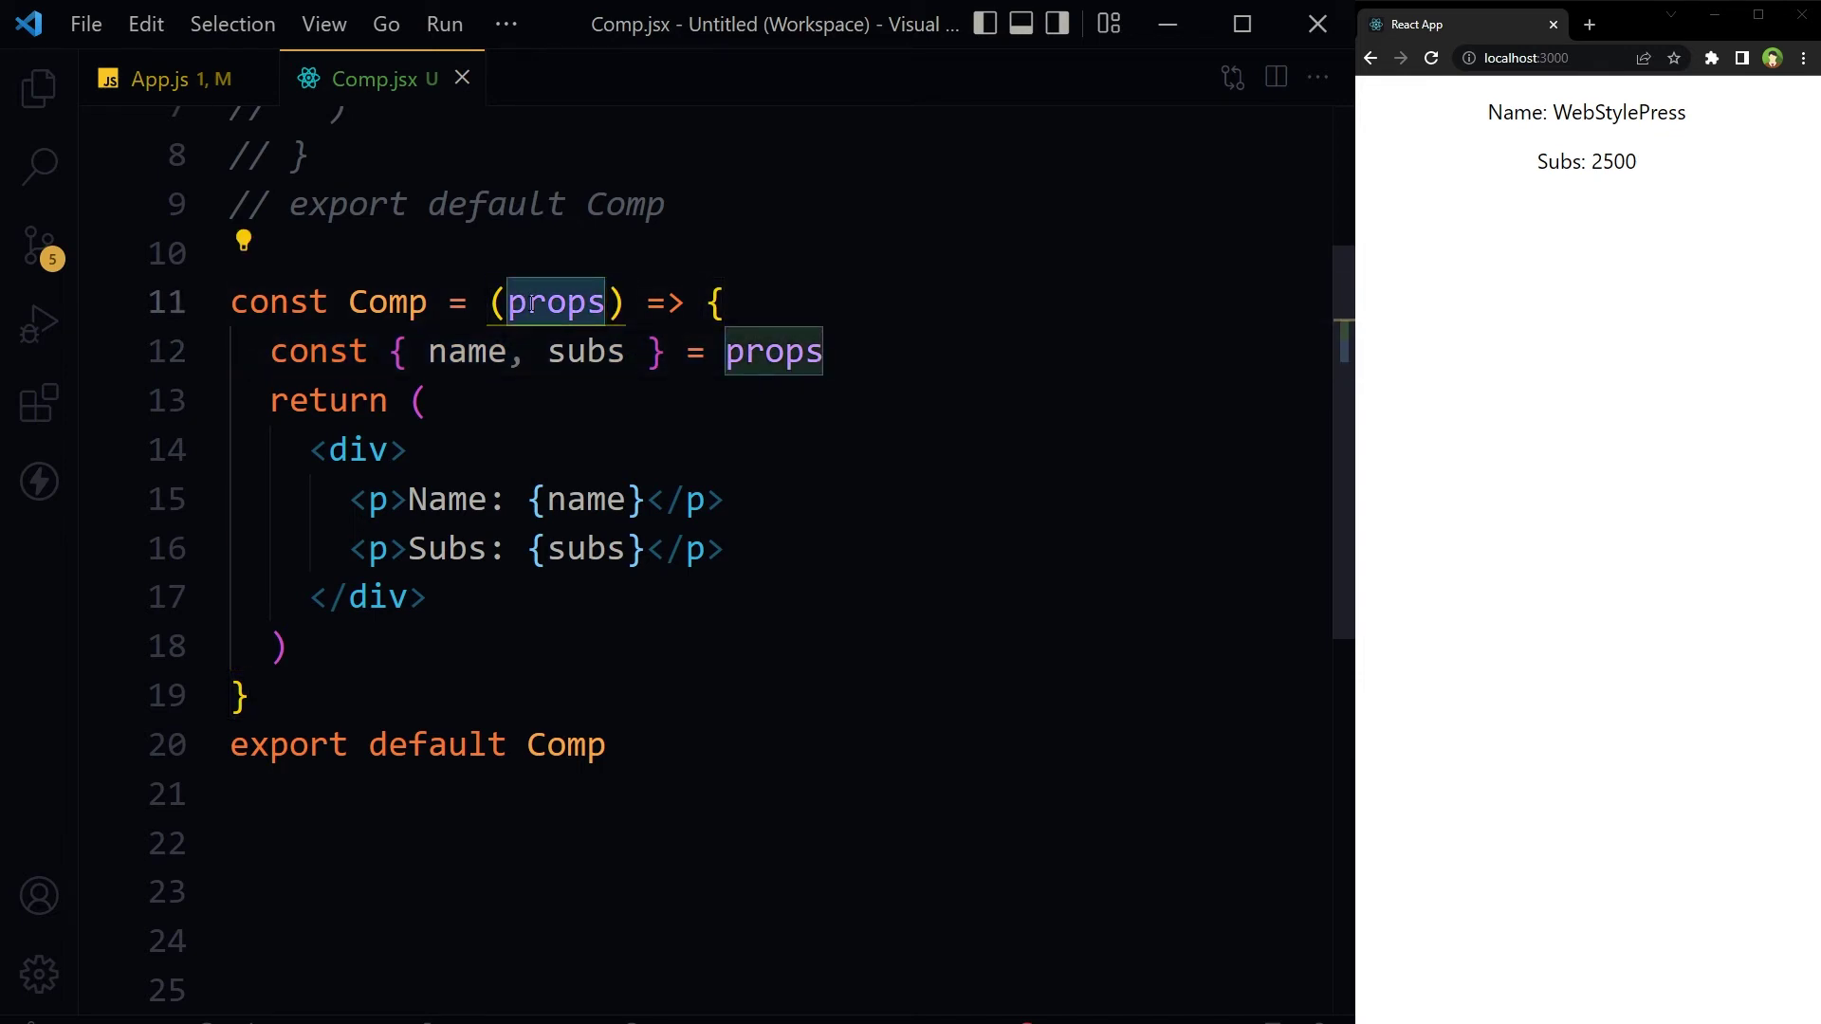
pyautogui.write('ws')
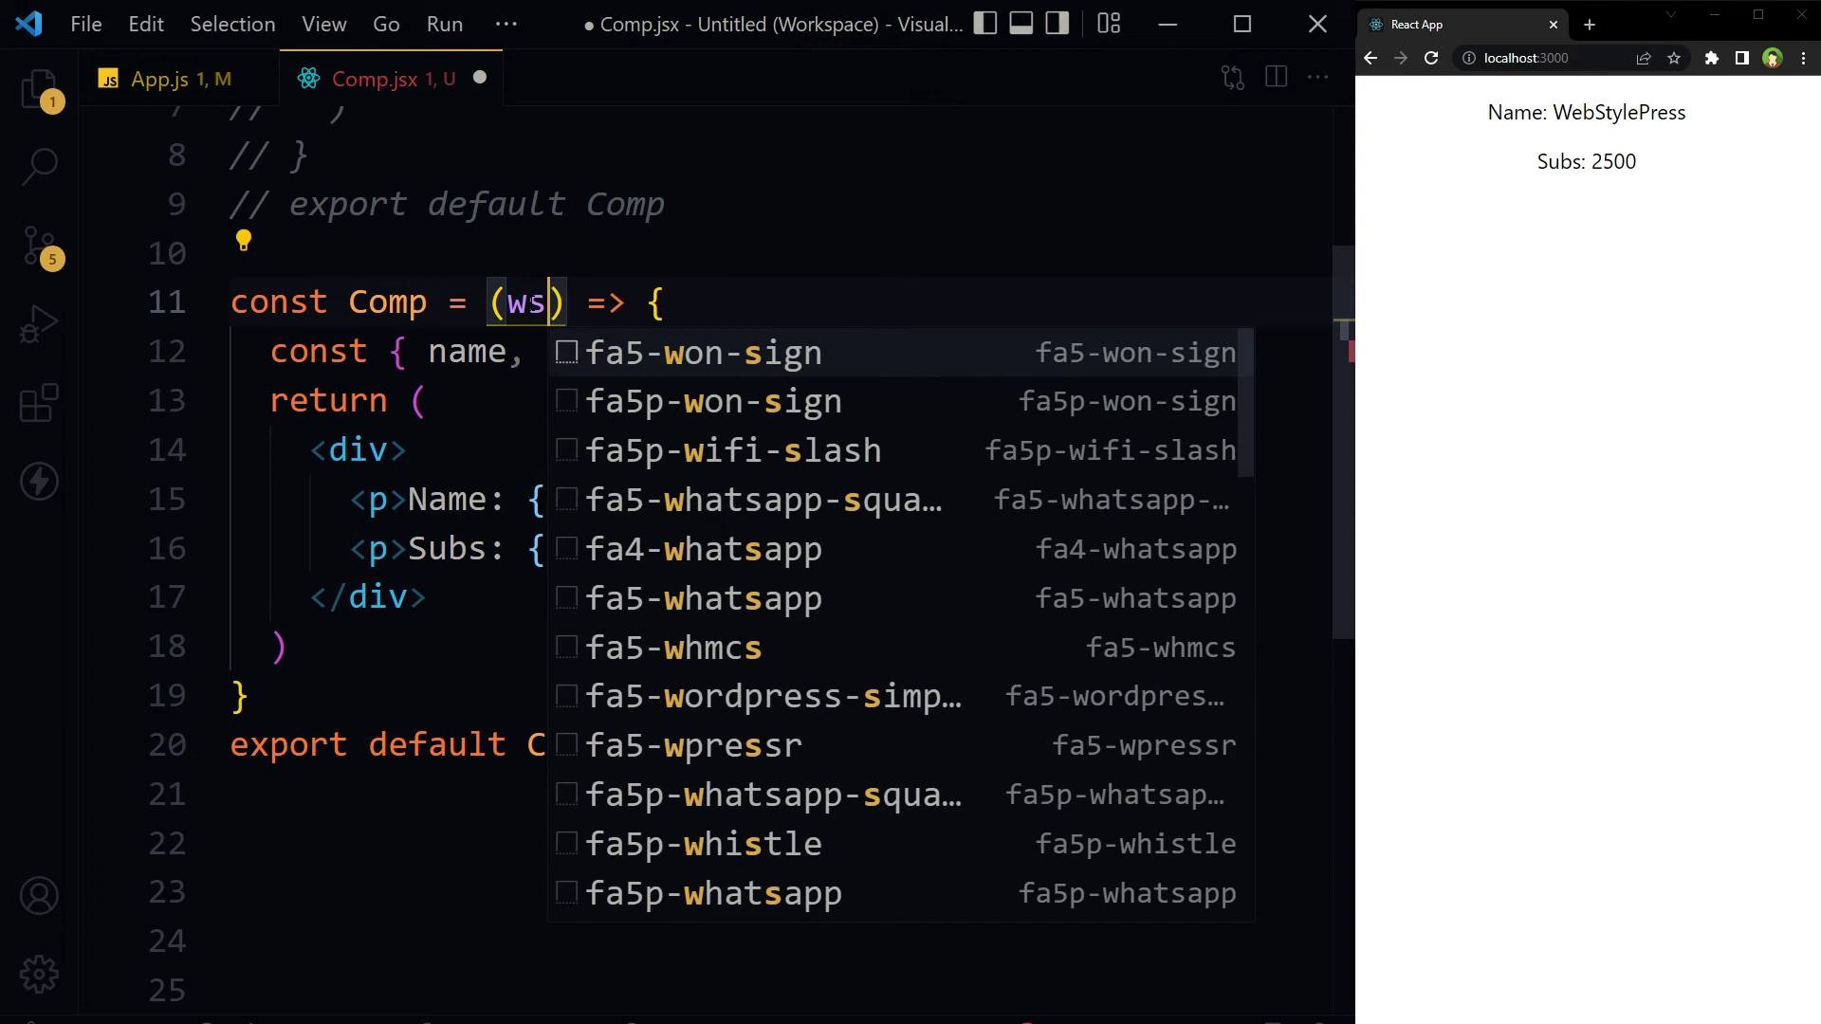
pyautogui.write('p')
pyautogui.press('Escape')
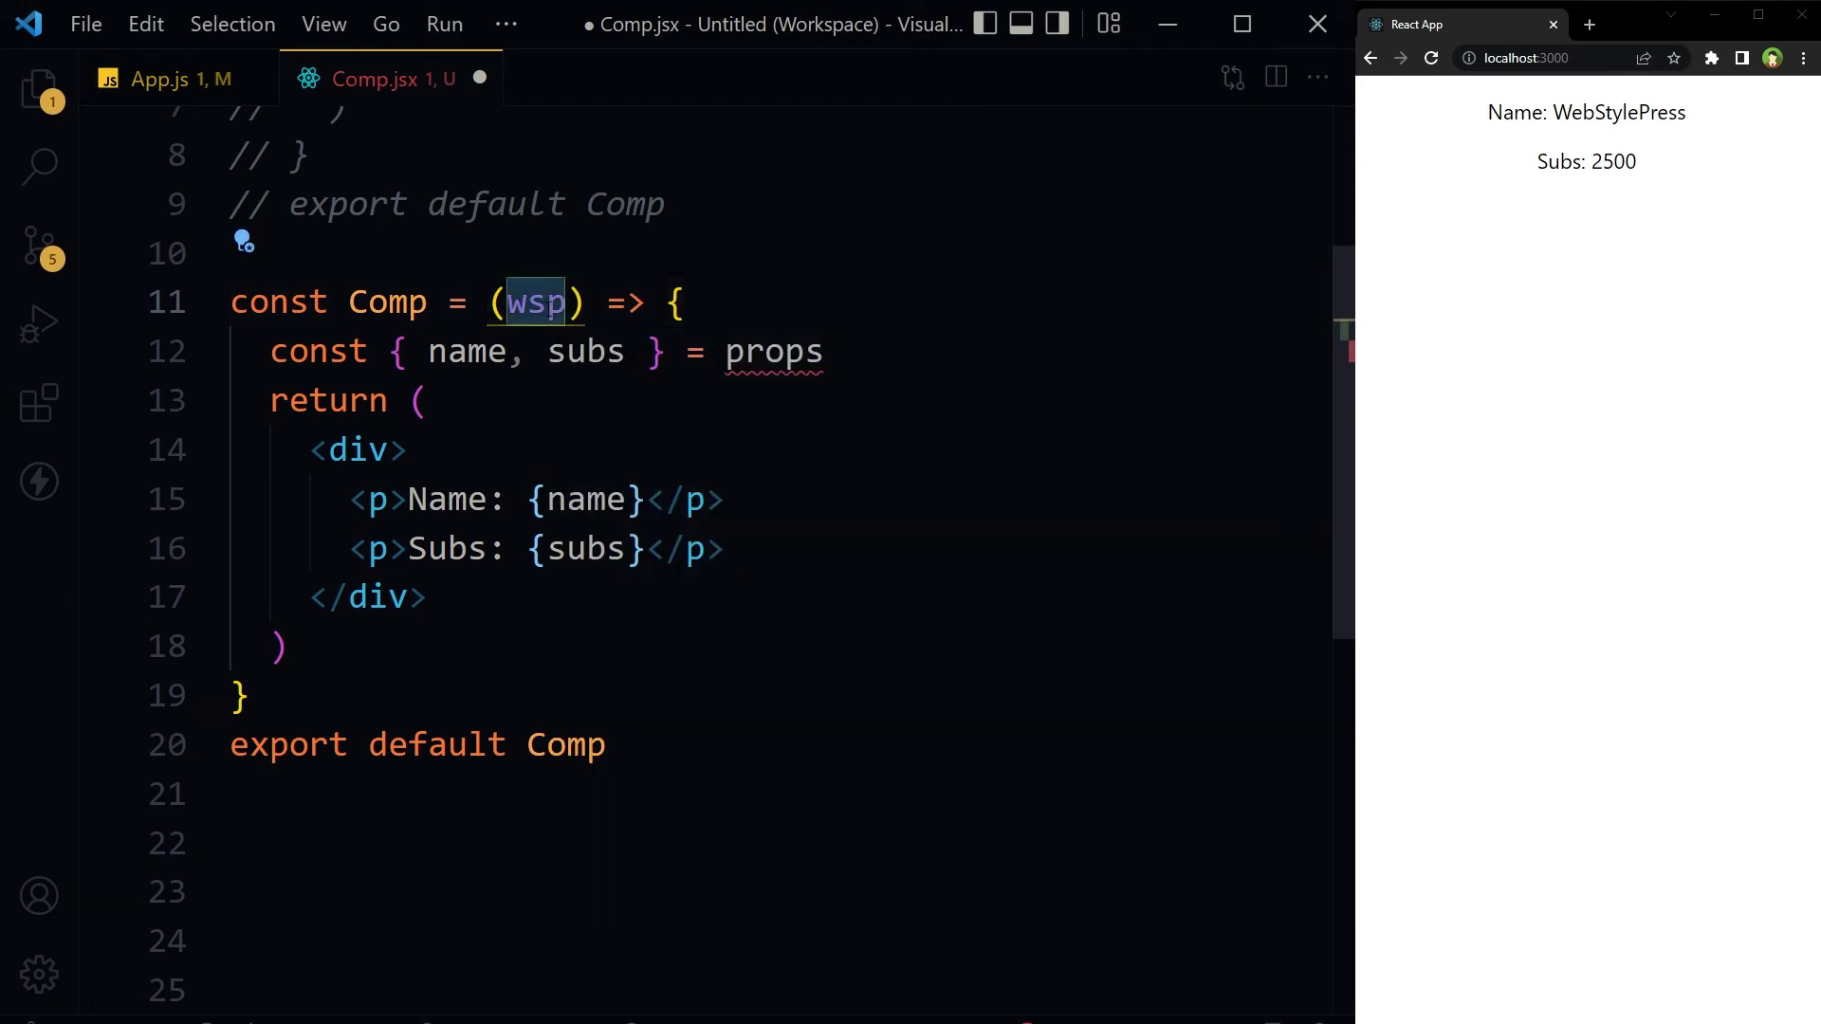
pyautogui.doubleClick(772, 352)
pyautogui.write('wsp')
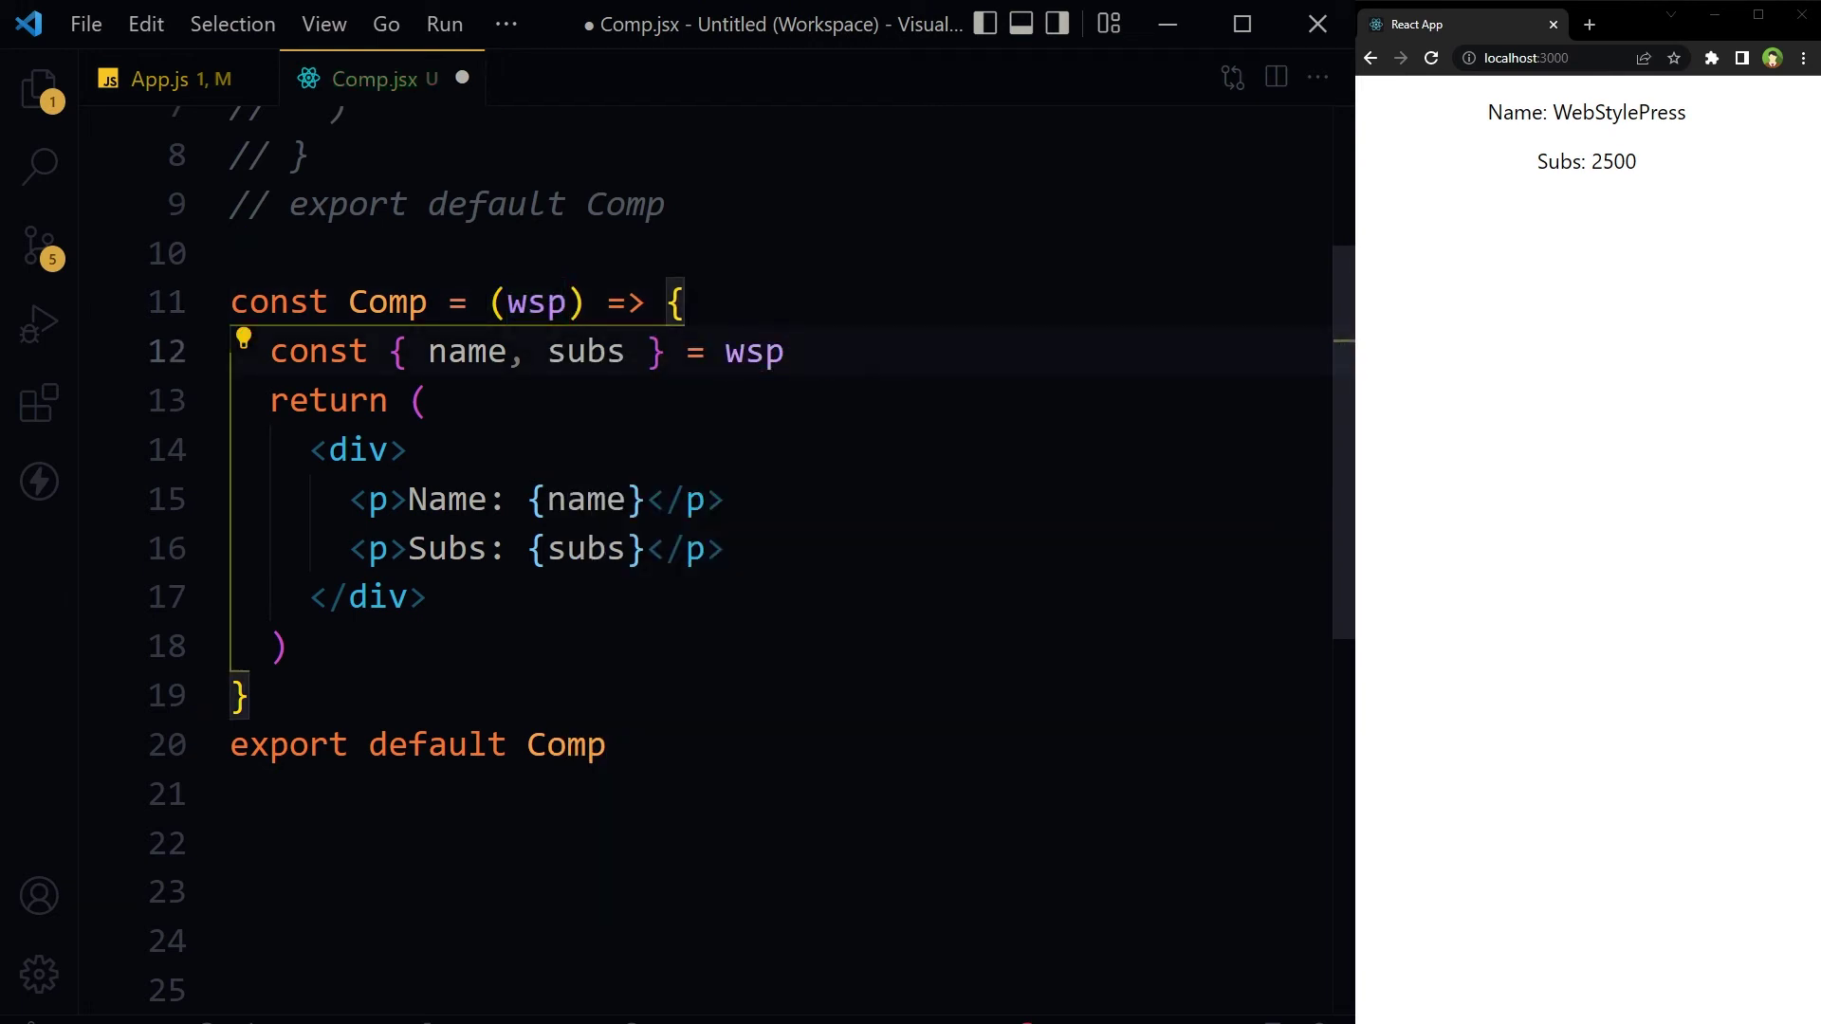
pyautogui.hotkey('ctrl', 's')
pyautogui.moveTo(1465, 123); pyautogui.dragTo(1712, 200)
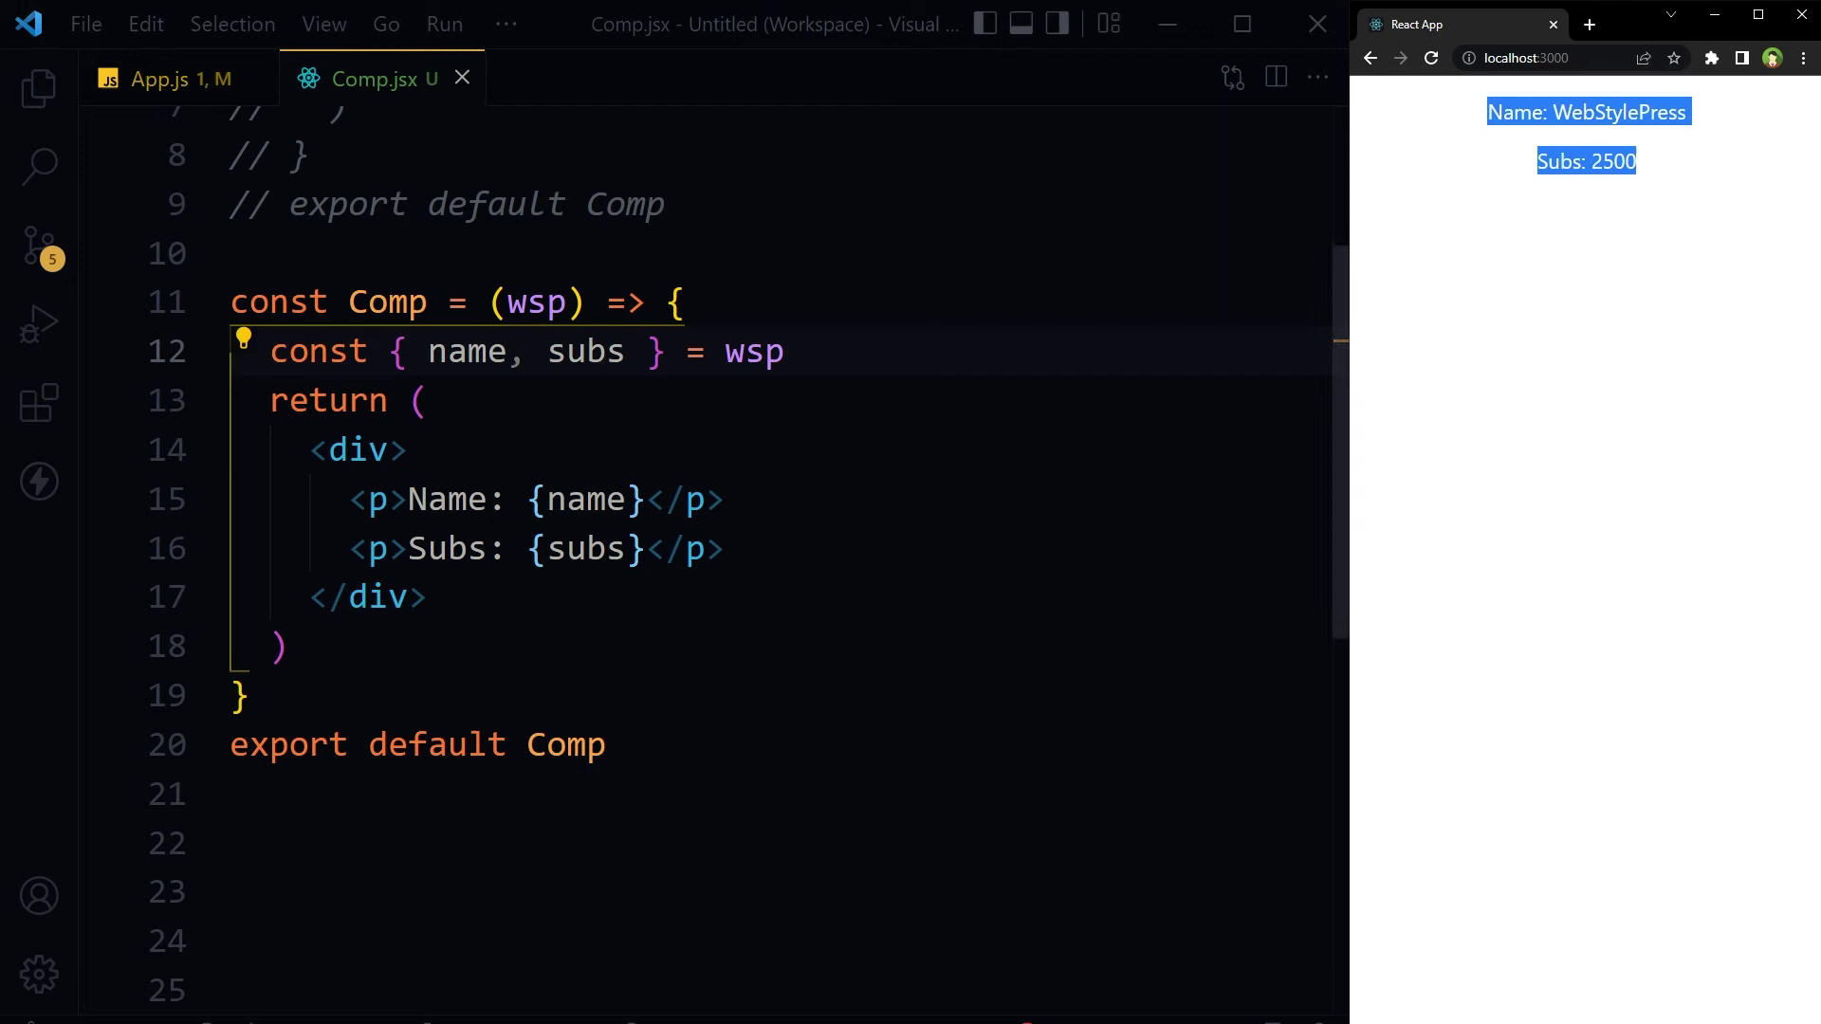
# Copy Comp, comment out the original, and paste a fresh copy below.
pyautogui.click(537, 301)
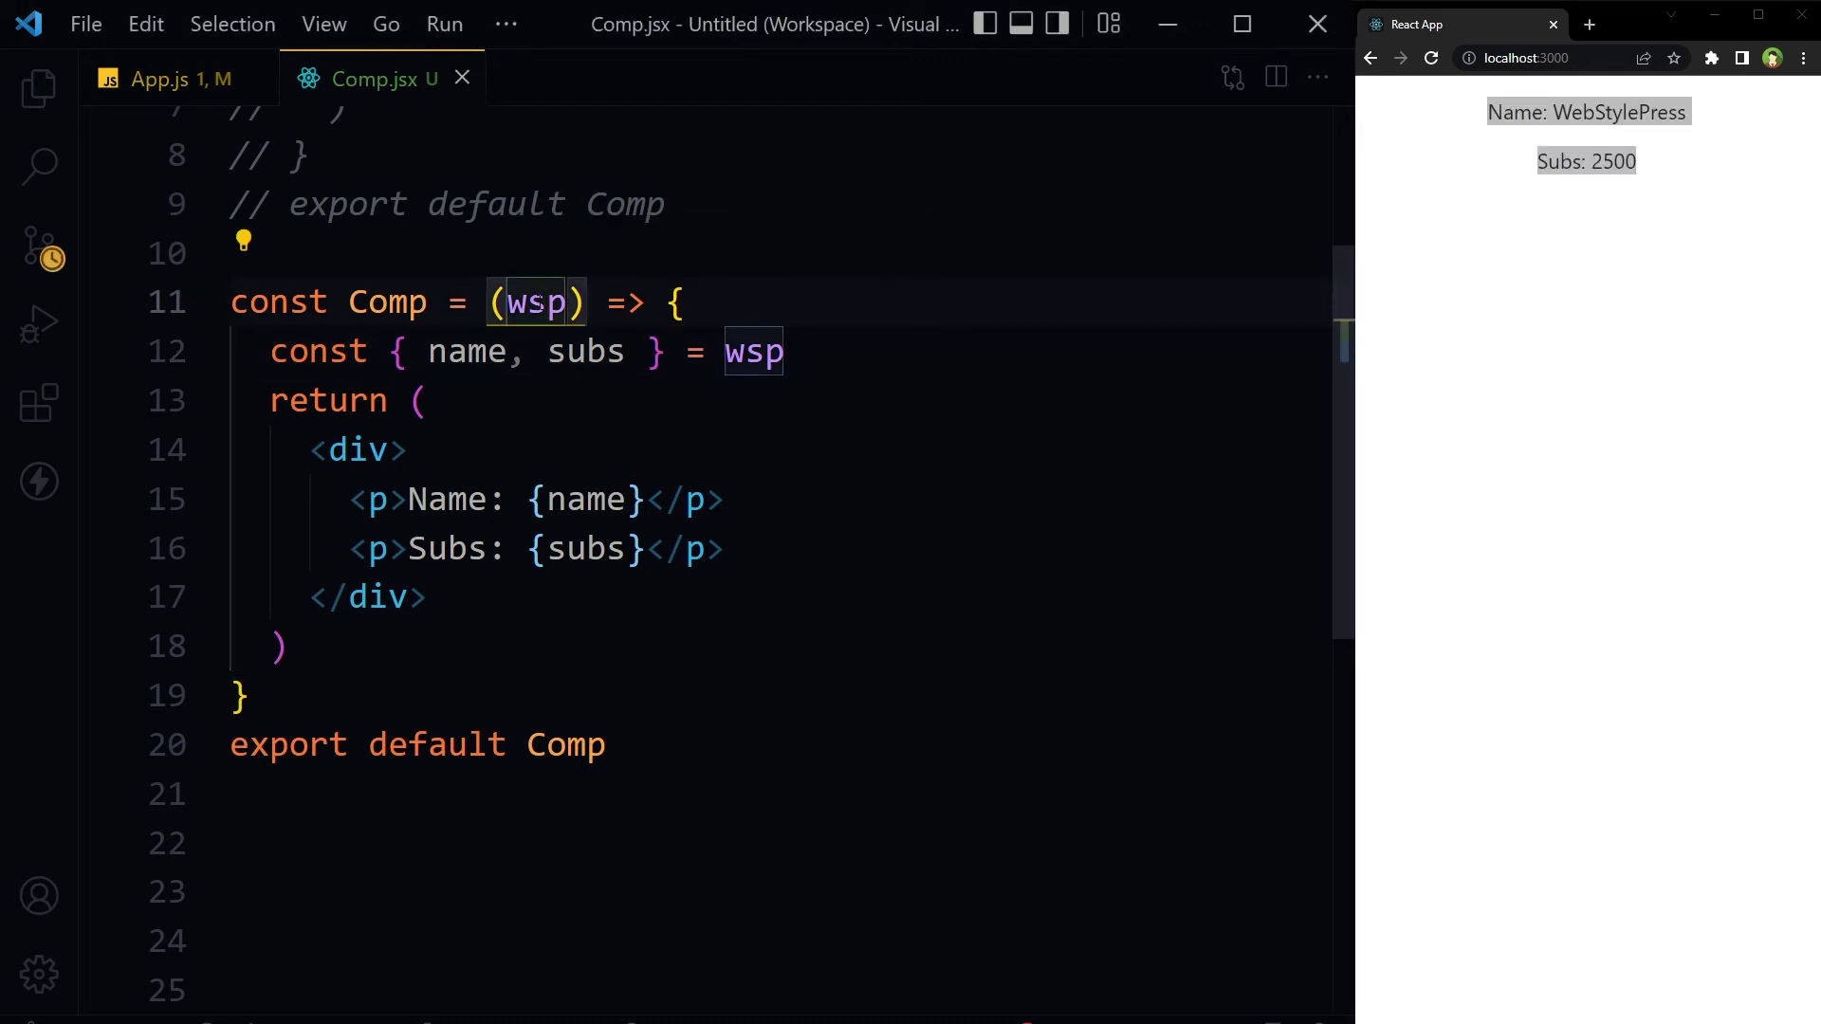
pyautogui.tripleClick(537, 302)
pyautogui.moveTo(606, 743); pyautogui.dragTo(224, 311)
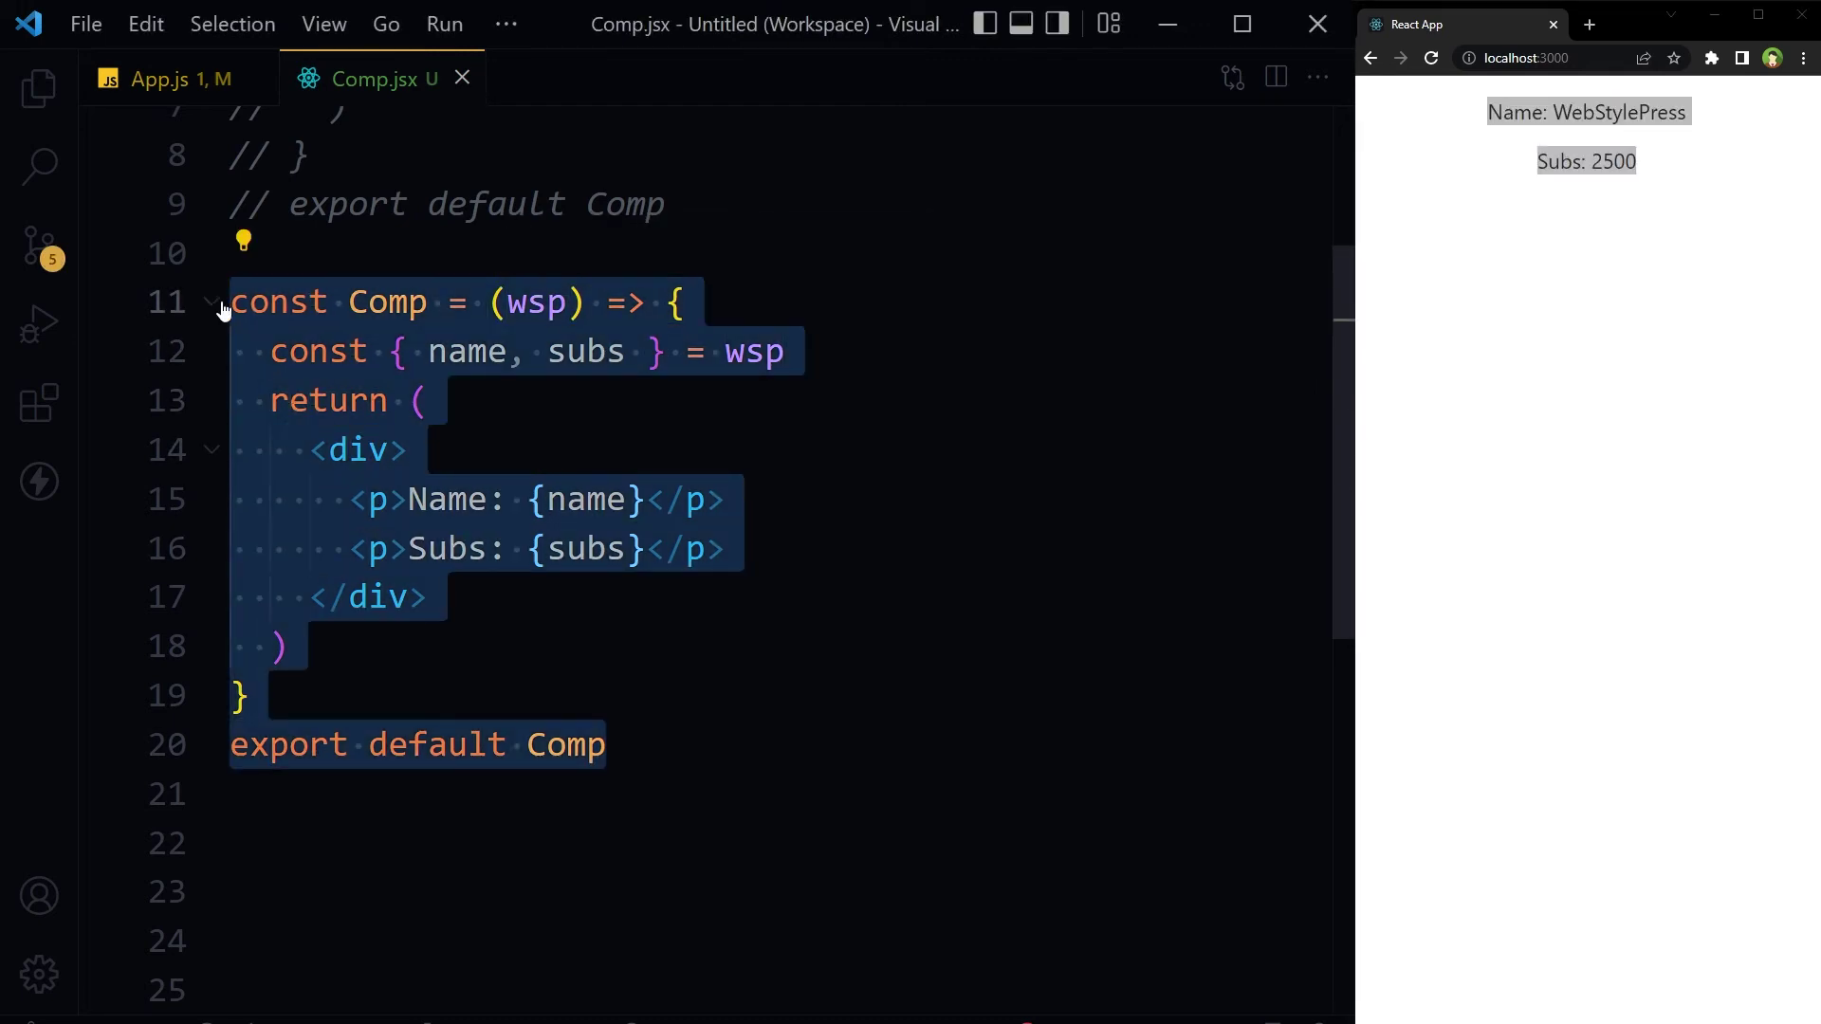
pyautogui.hotkey('ctrl', 'c')
pyautogui.hotkey('ctrl', '/')
pyautogui.press('Down')
pyautogui.press('Down')
pyautogui.hotkey('ctrl', 'v')
# Replace the copy's (wsp) parameter with ({ name, subs }).
pyautogui.doubleClick(537, 334)
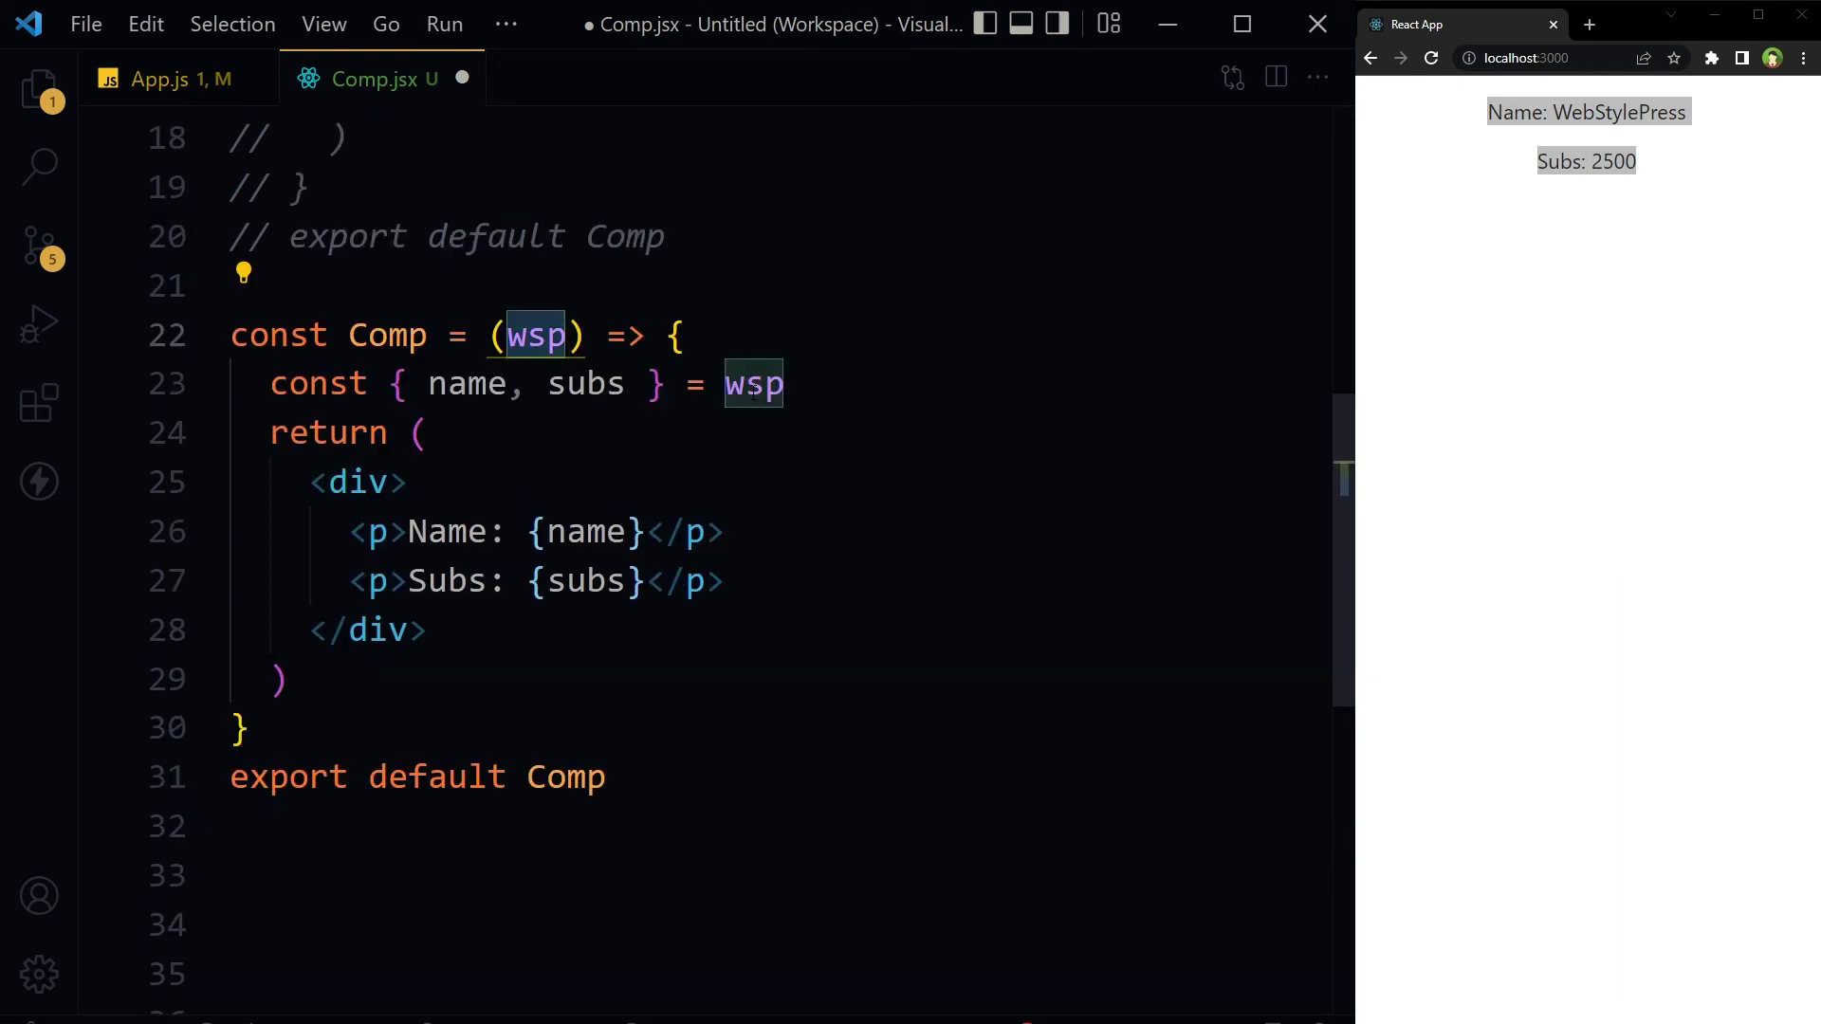
pyautogui.press('BackSpace')
pyautogui.write('{')
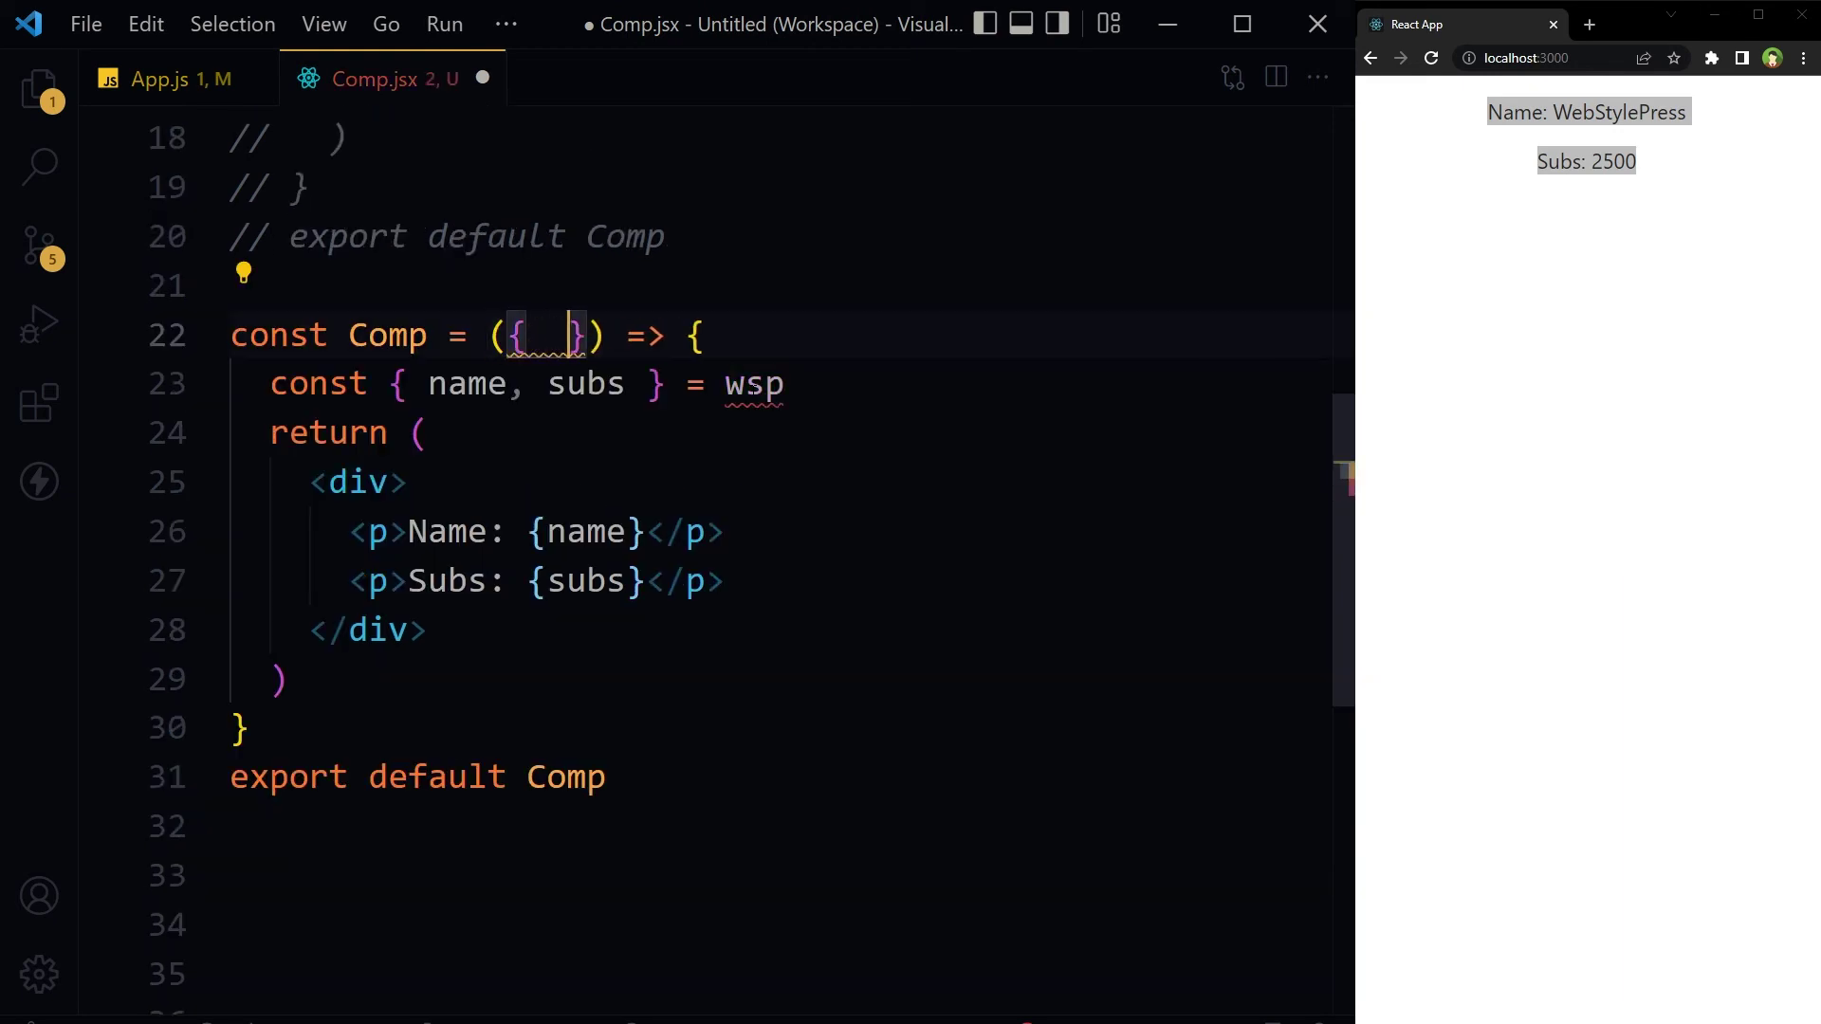
pyautogui.press('Left')
pyautogui.write('name, subs')
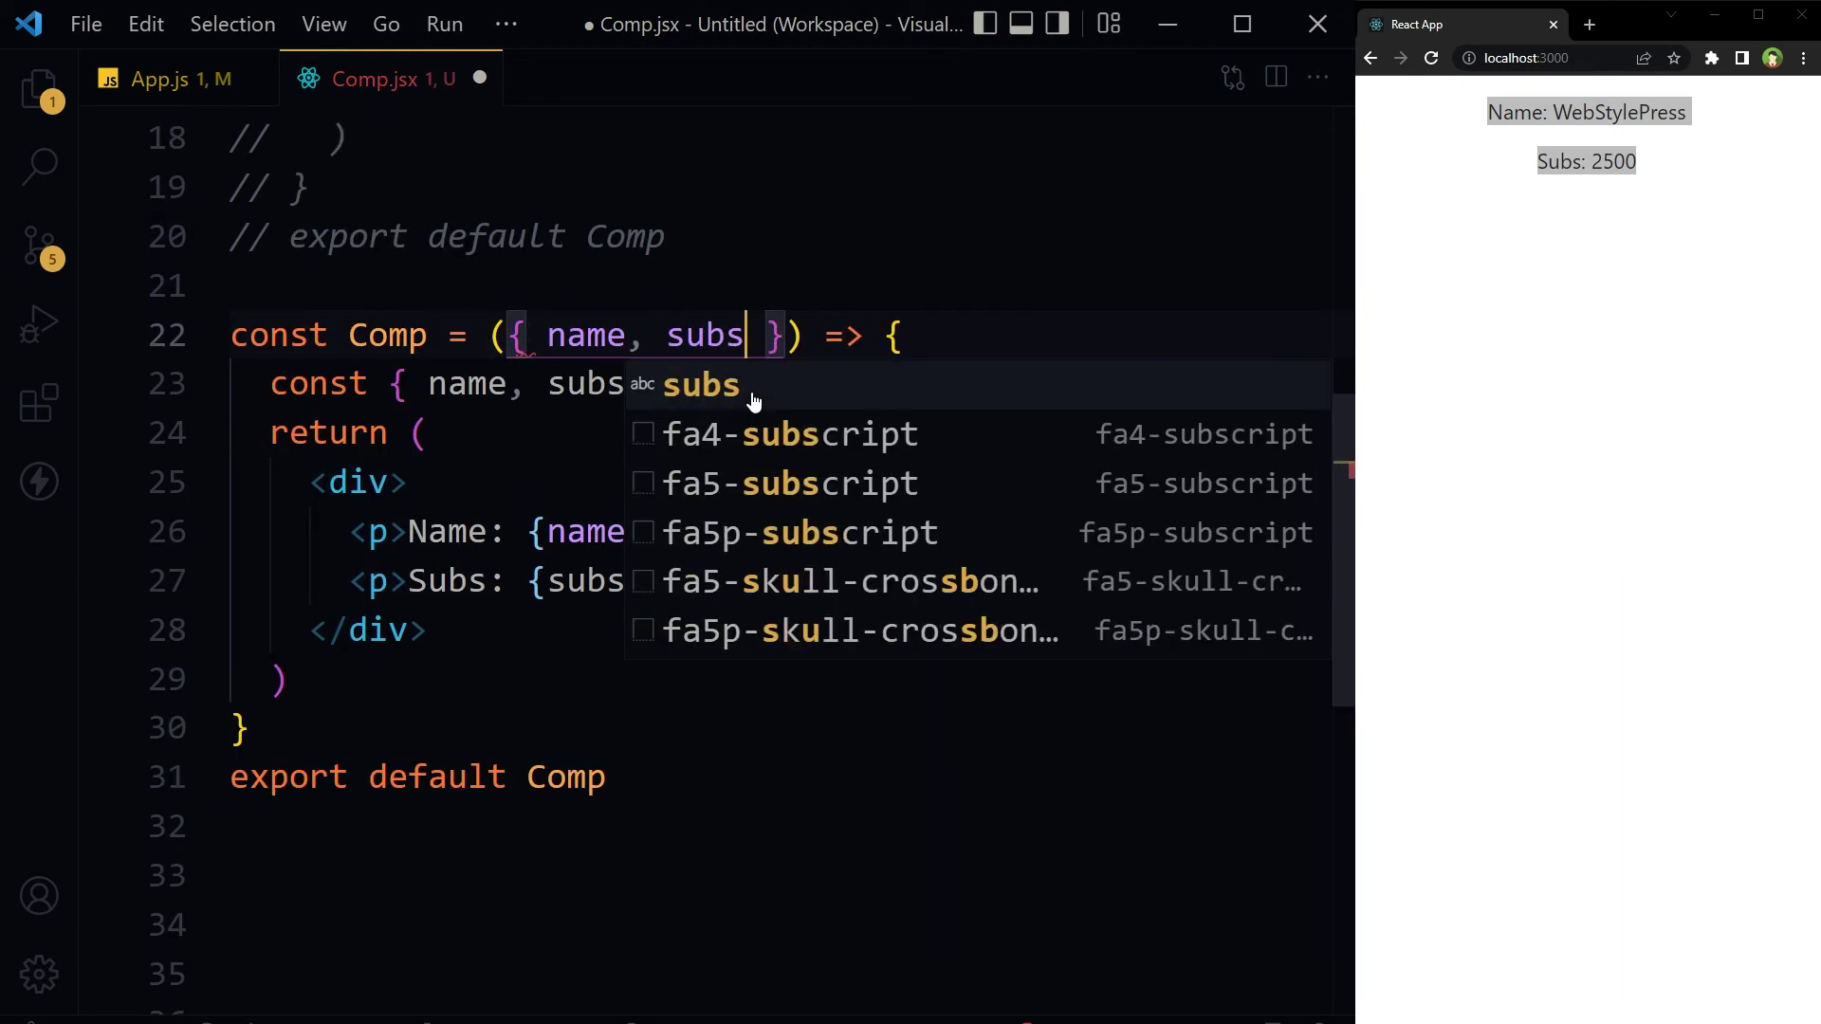
pyautogui.press('Left')
pyautogui.click(469, 335)
# Delete the old wsp destructuring line and its empty line.
pyautogui.click(427, 384)
pyautogui.click(791, 384)
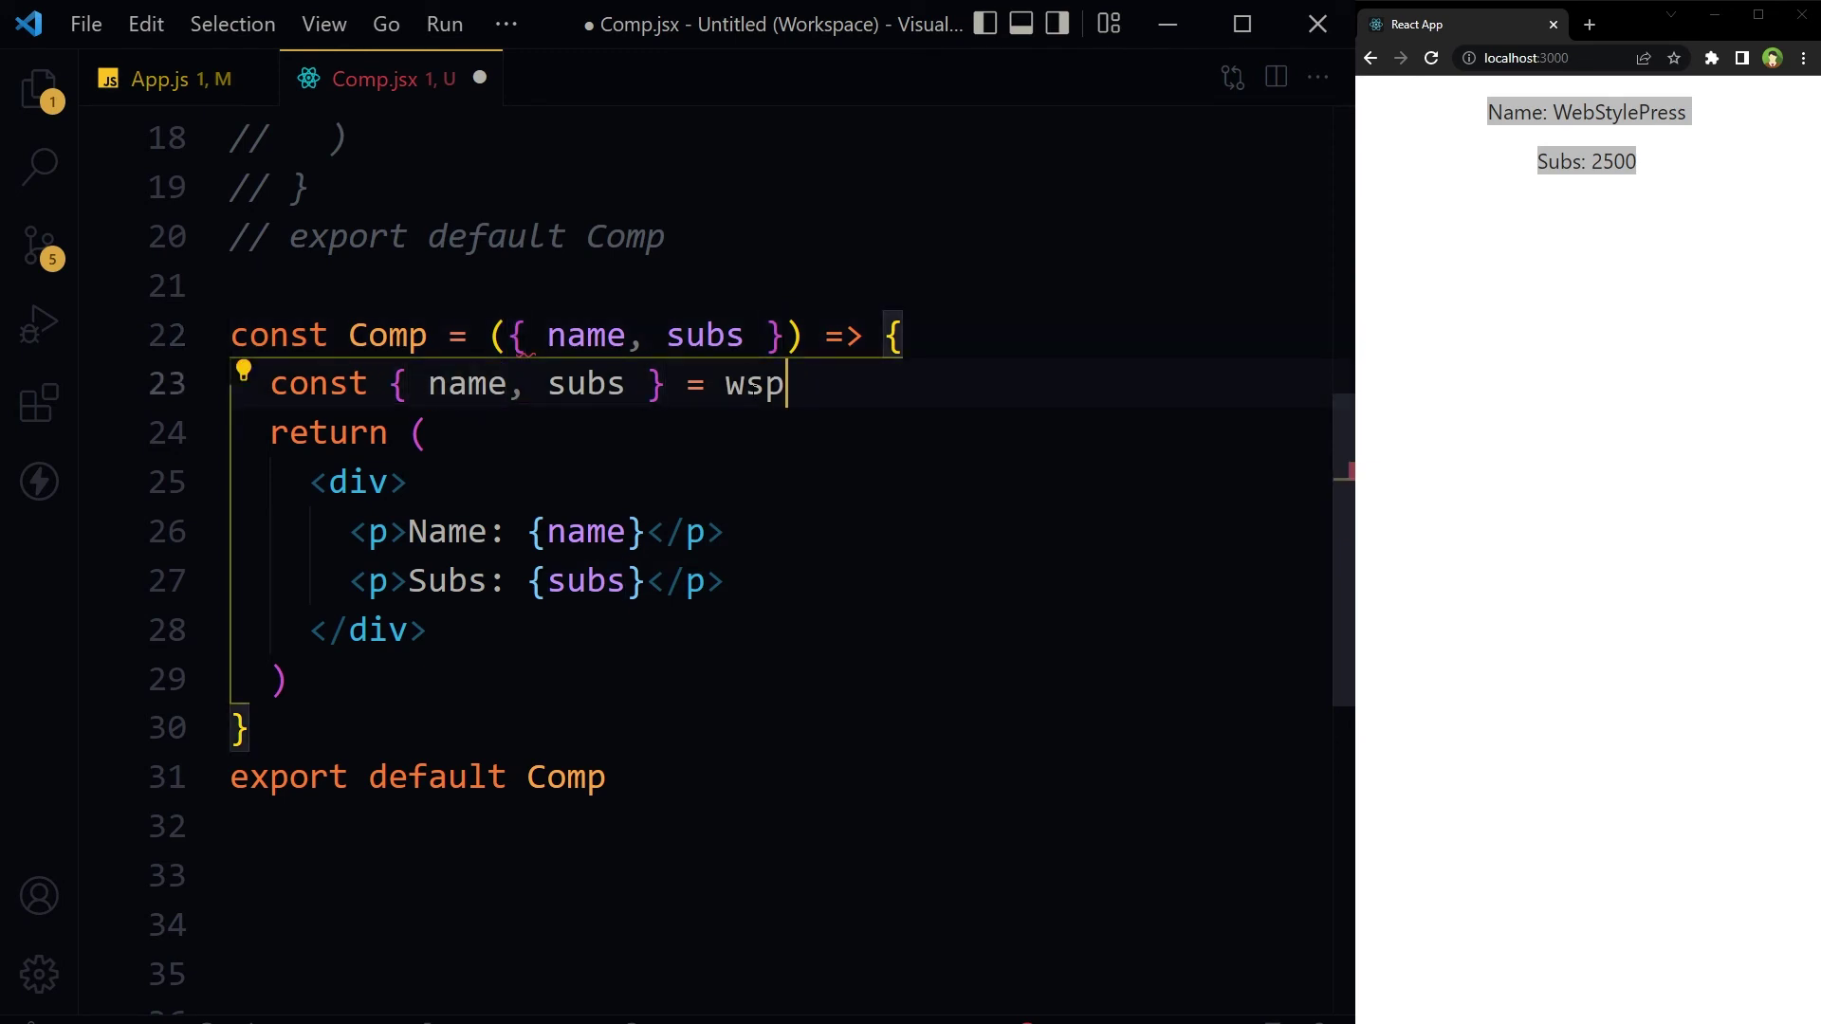
pyautogui.moveTo(786, 385); pyautogui.dragTo(270, 384)
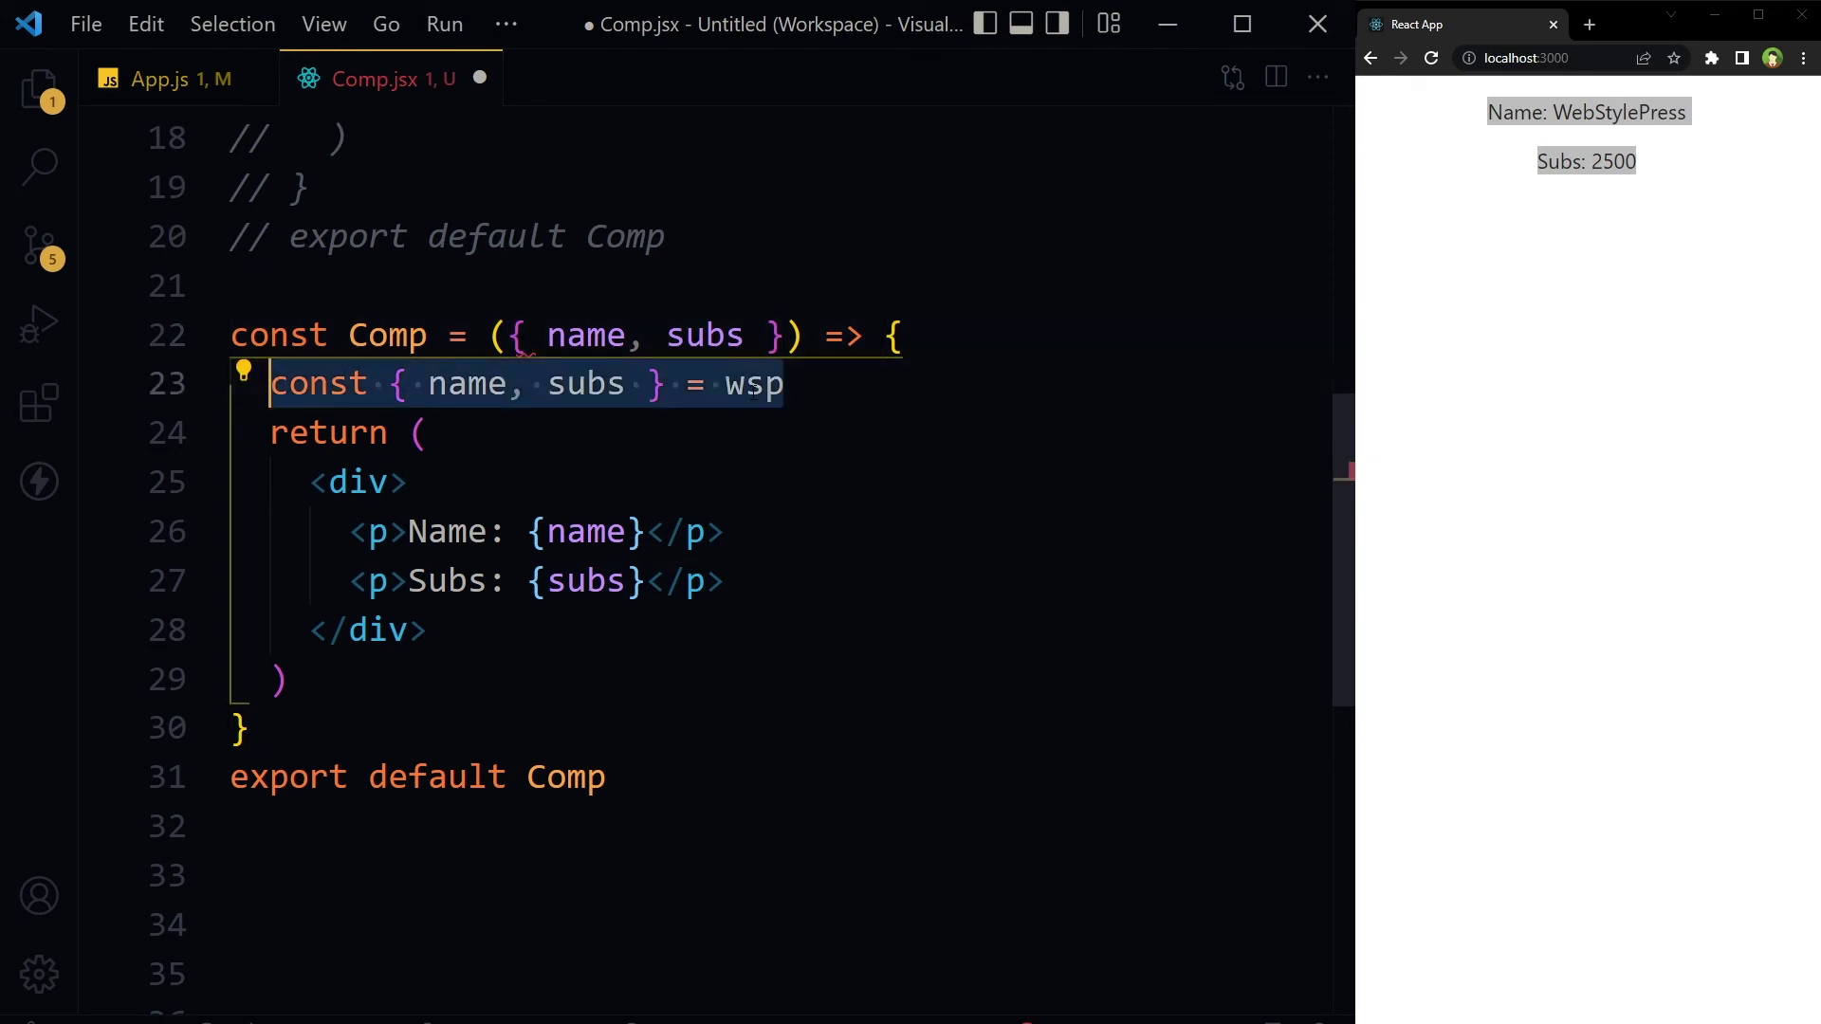
pyautogui.press('BackSpace')
pyautogui.hotkey('ctrl', 'shift', 'k')
# Save Comp.jsx and switch to the browser to check the output.
pyautogui.press('Down')
pyautogui.press('Down')
pyautogui.press('End')
pyautogui.press('Down')
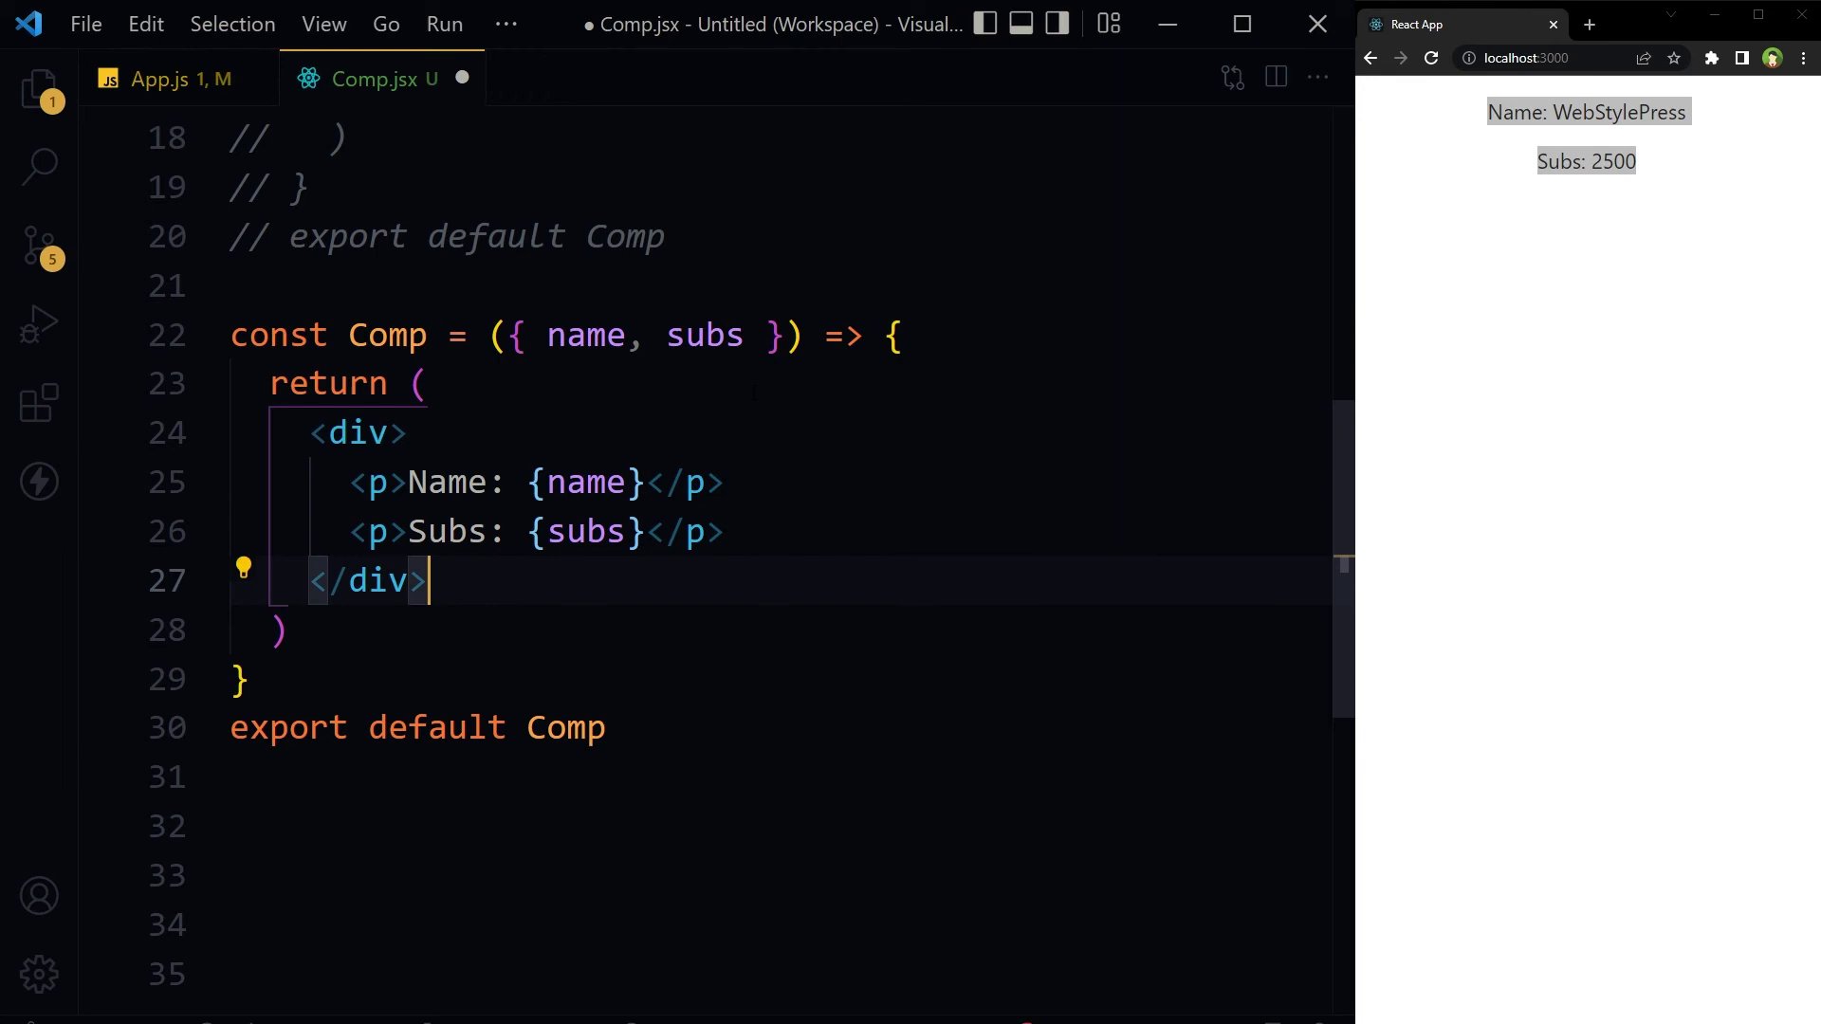
pyautogui.hotkey('ctrl', 's')
pyautogui.press('Up')
pyautogui.press('Up')
pyautogui.press('Up')
pyautogui.hotkey('alt', 'Tab')
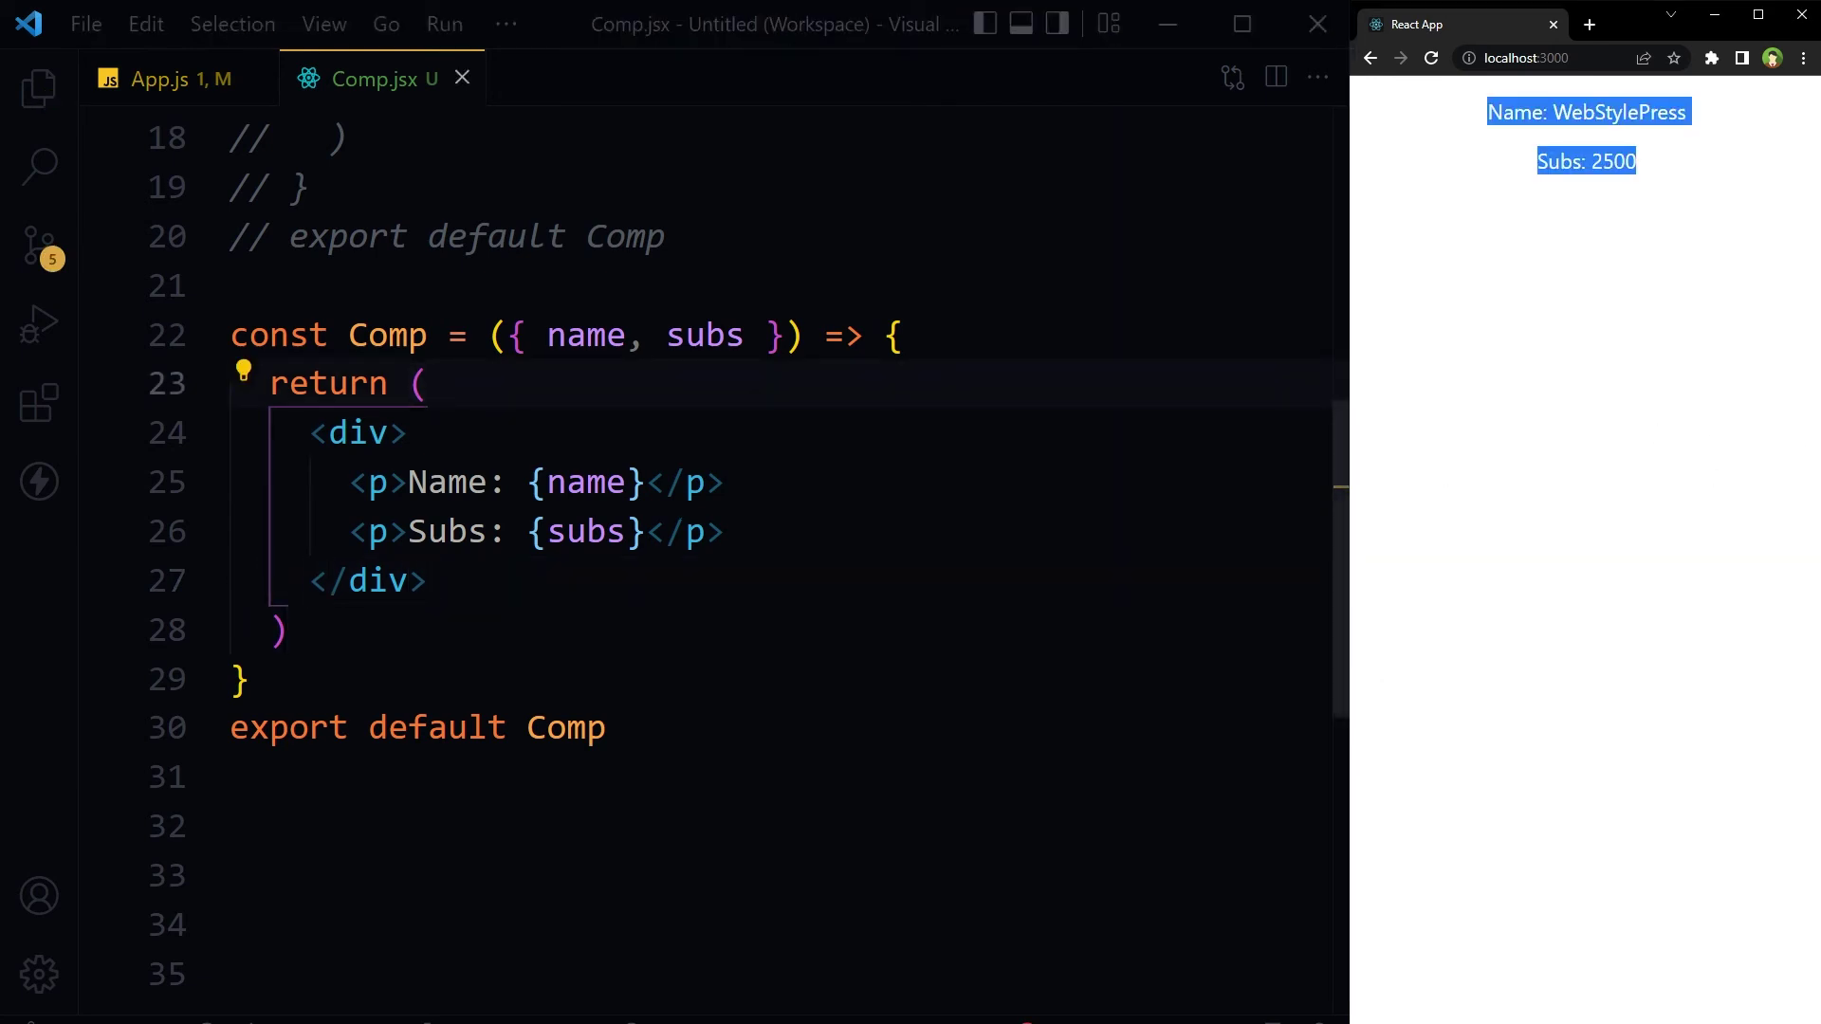
# Highlight name and subs in the parameter list and the return line.
pyautogui.moveTo(548, 334); pyautogui.dragTo(732, 335)
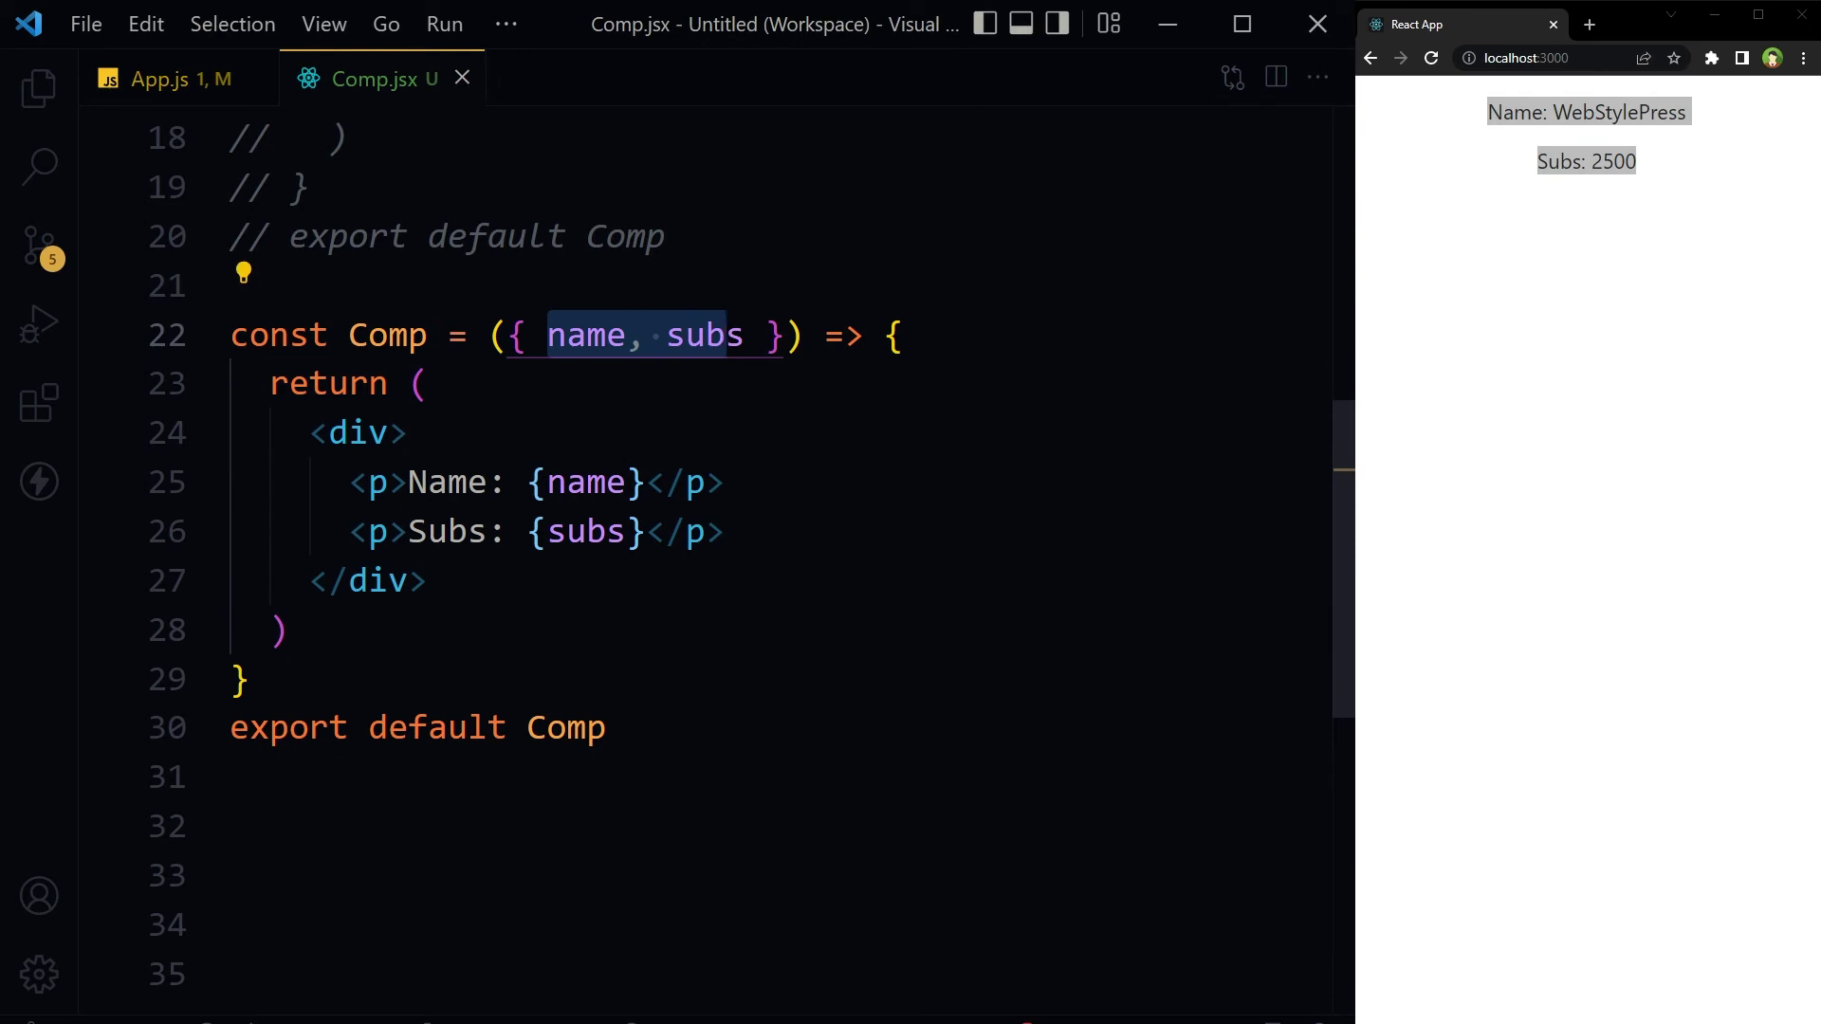
pyautogui.click(427, 382)
pyautogui.press('Home')
pyautogui.hotkey('shift', 'End')
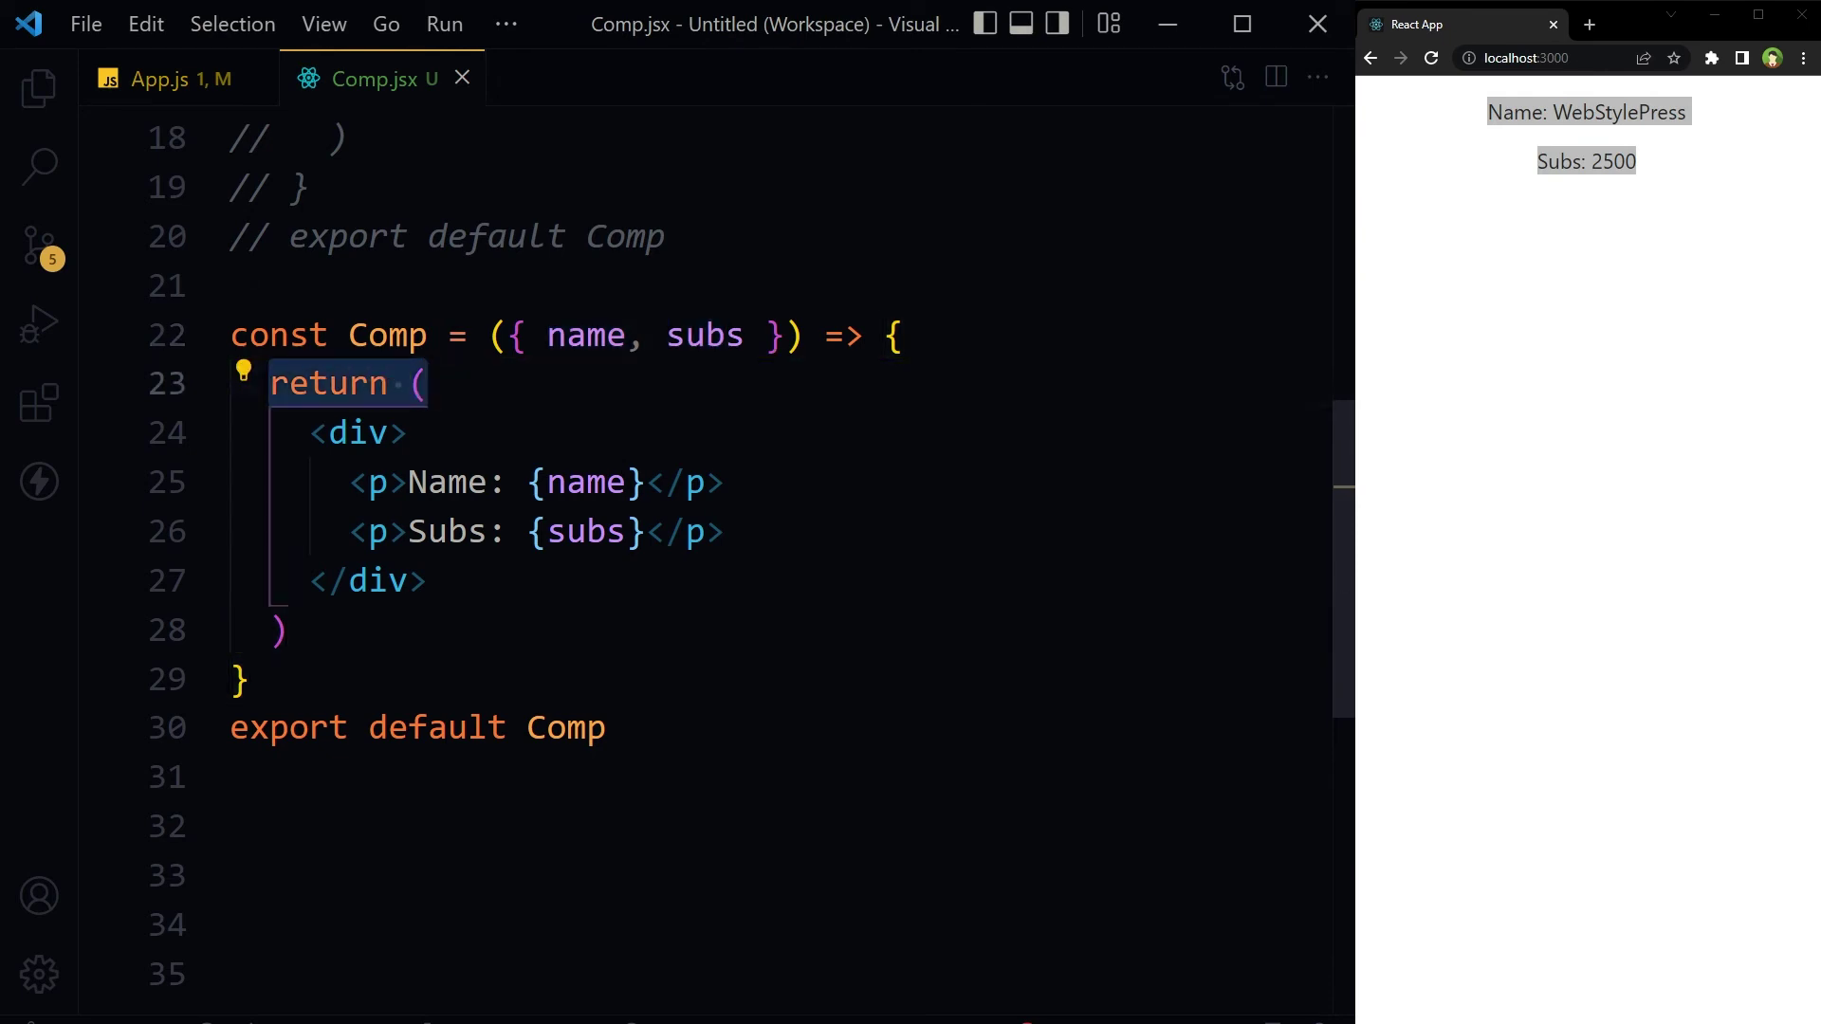
pyautogui.press('Right')
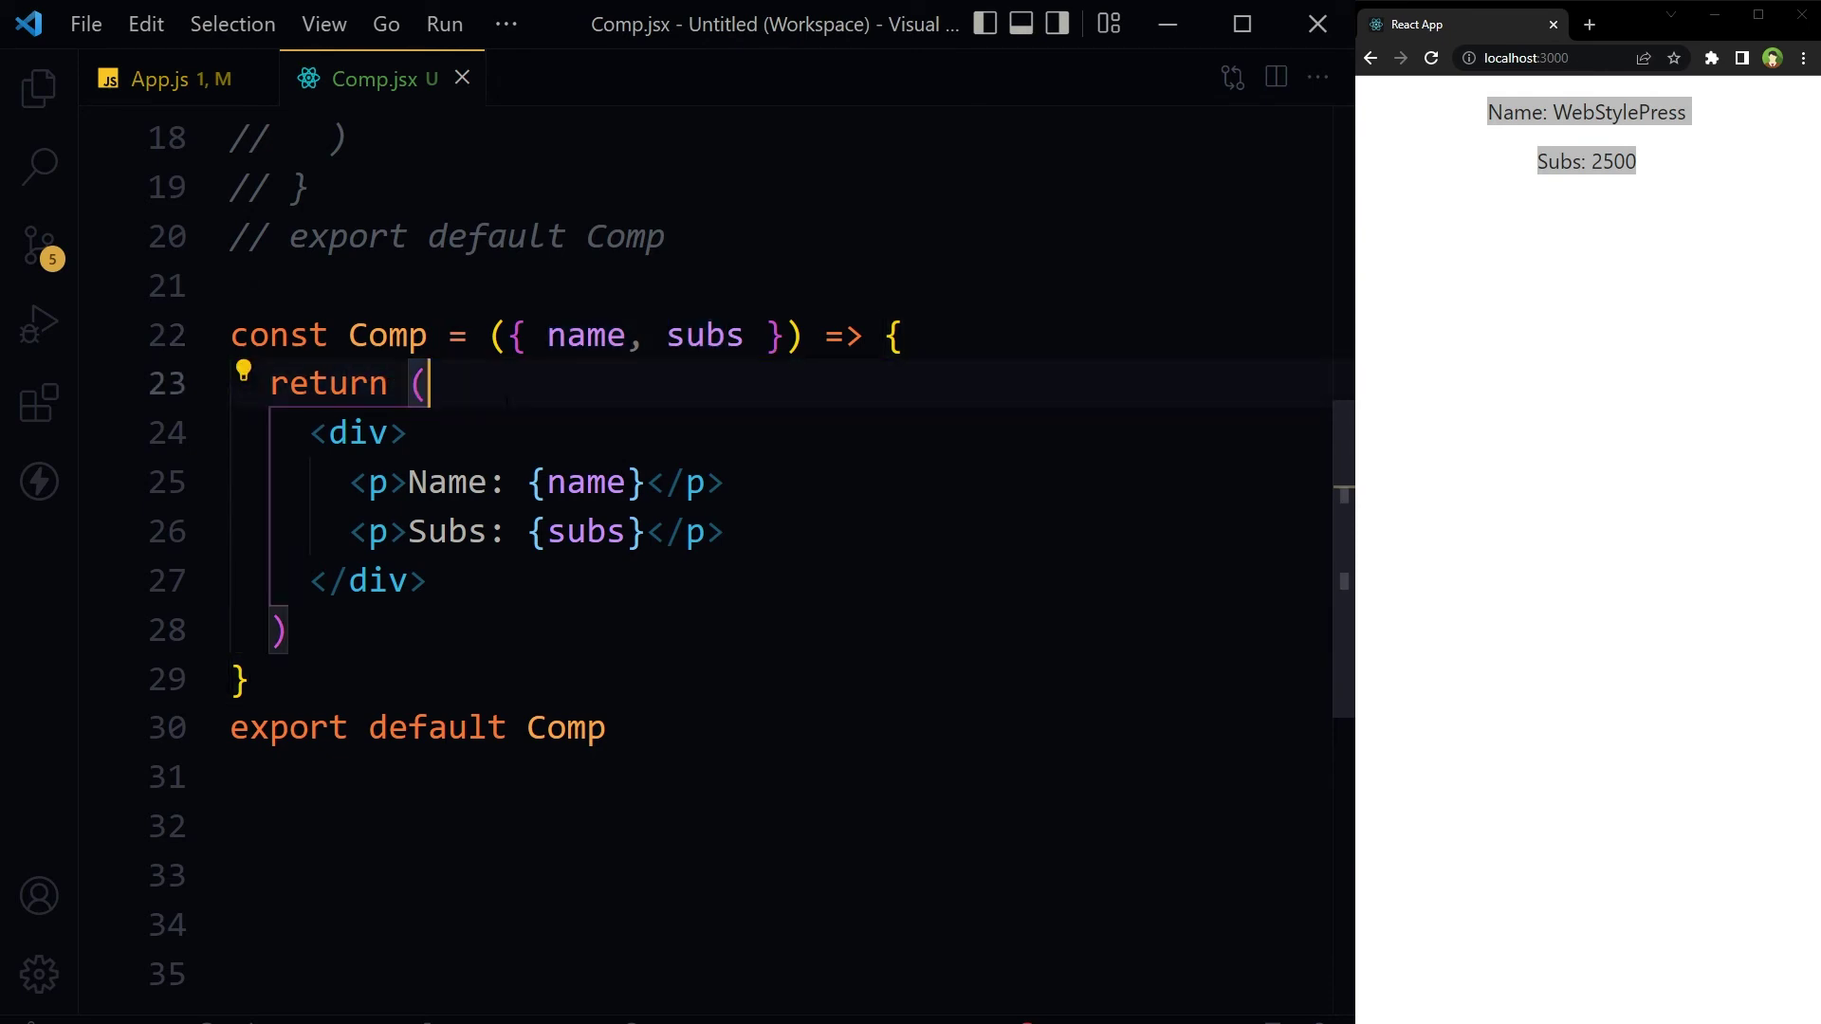
pyautogui.doubleClick(586, 335)
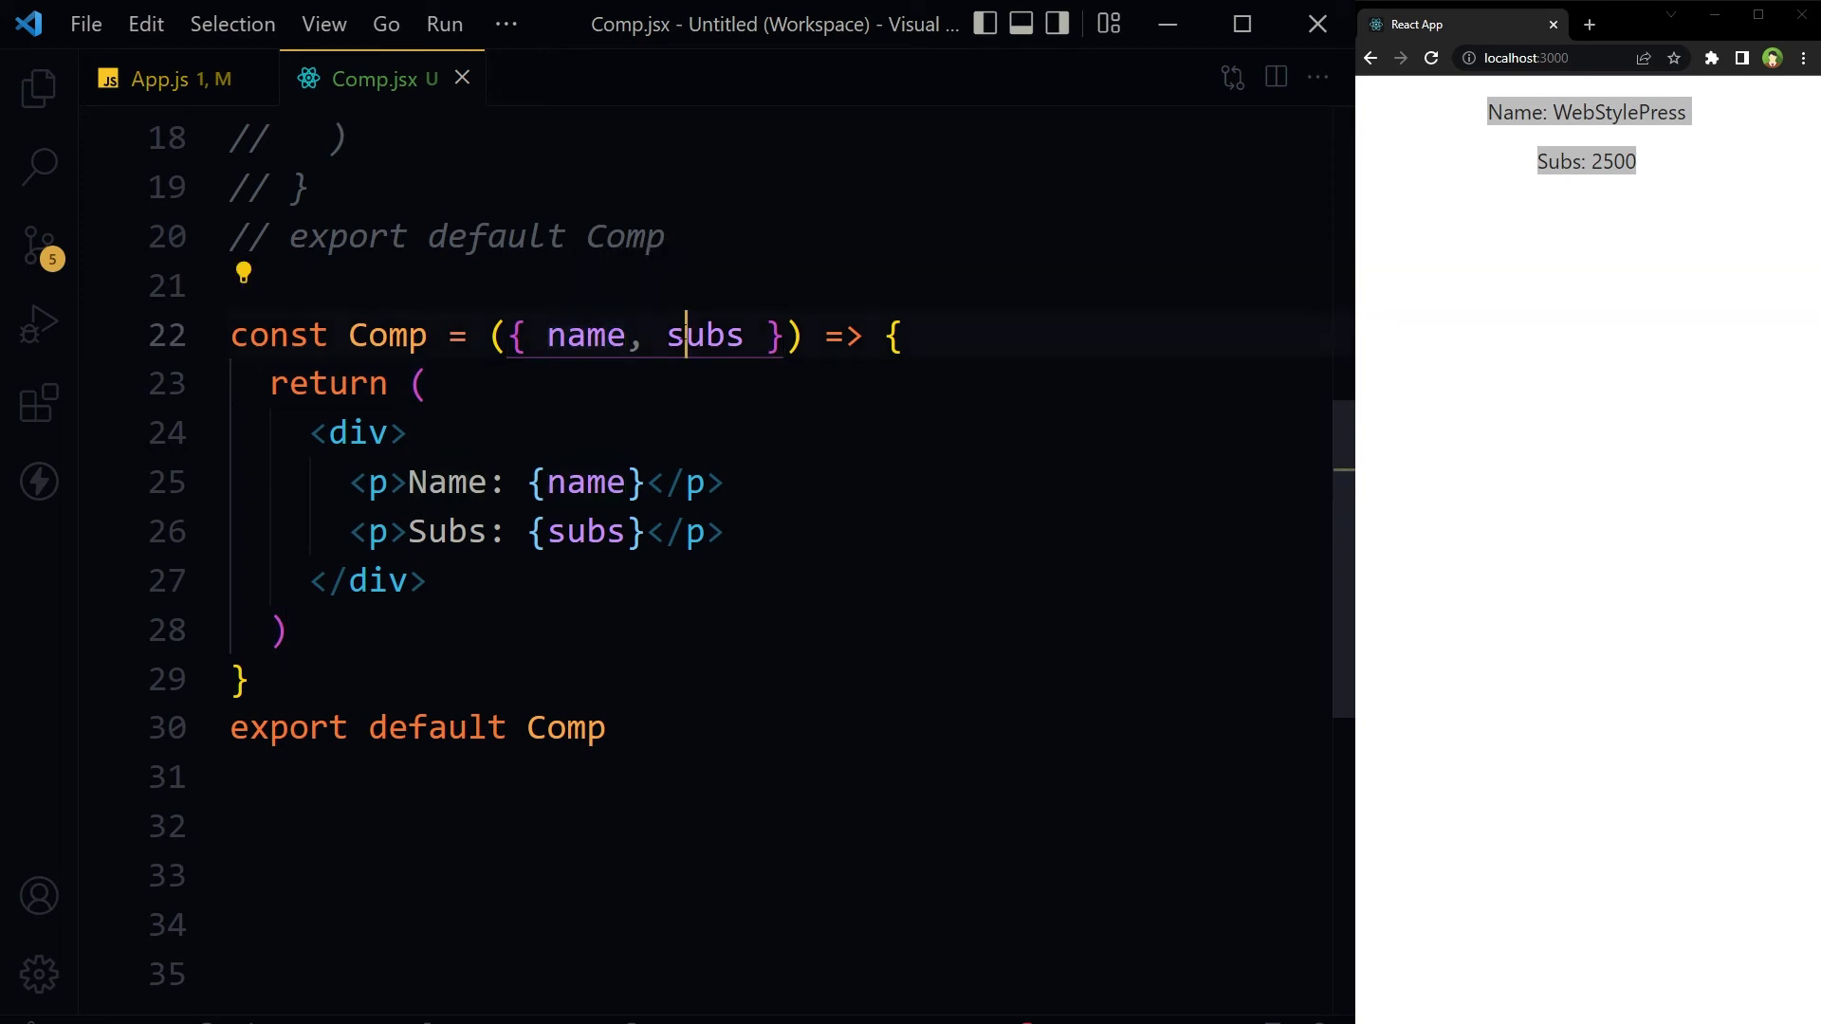
pyautogui.doubleClick(704, 335)
pyautogui.click(163, 78)
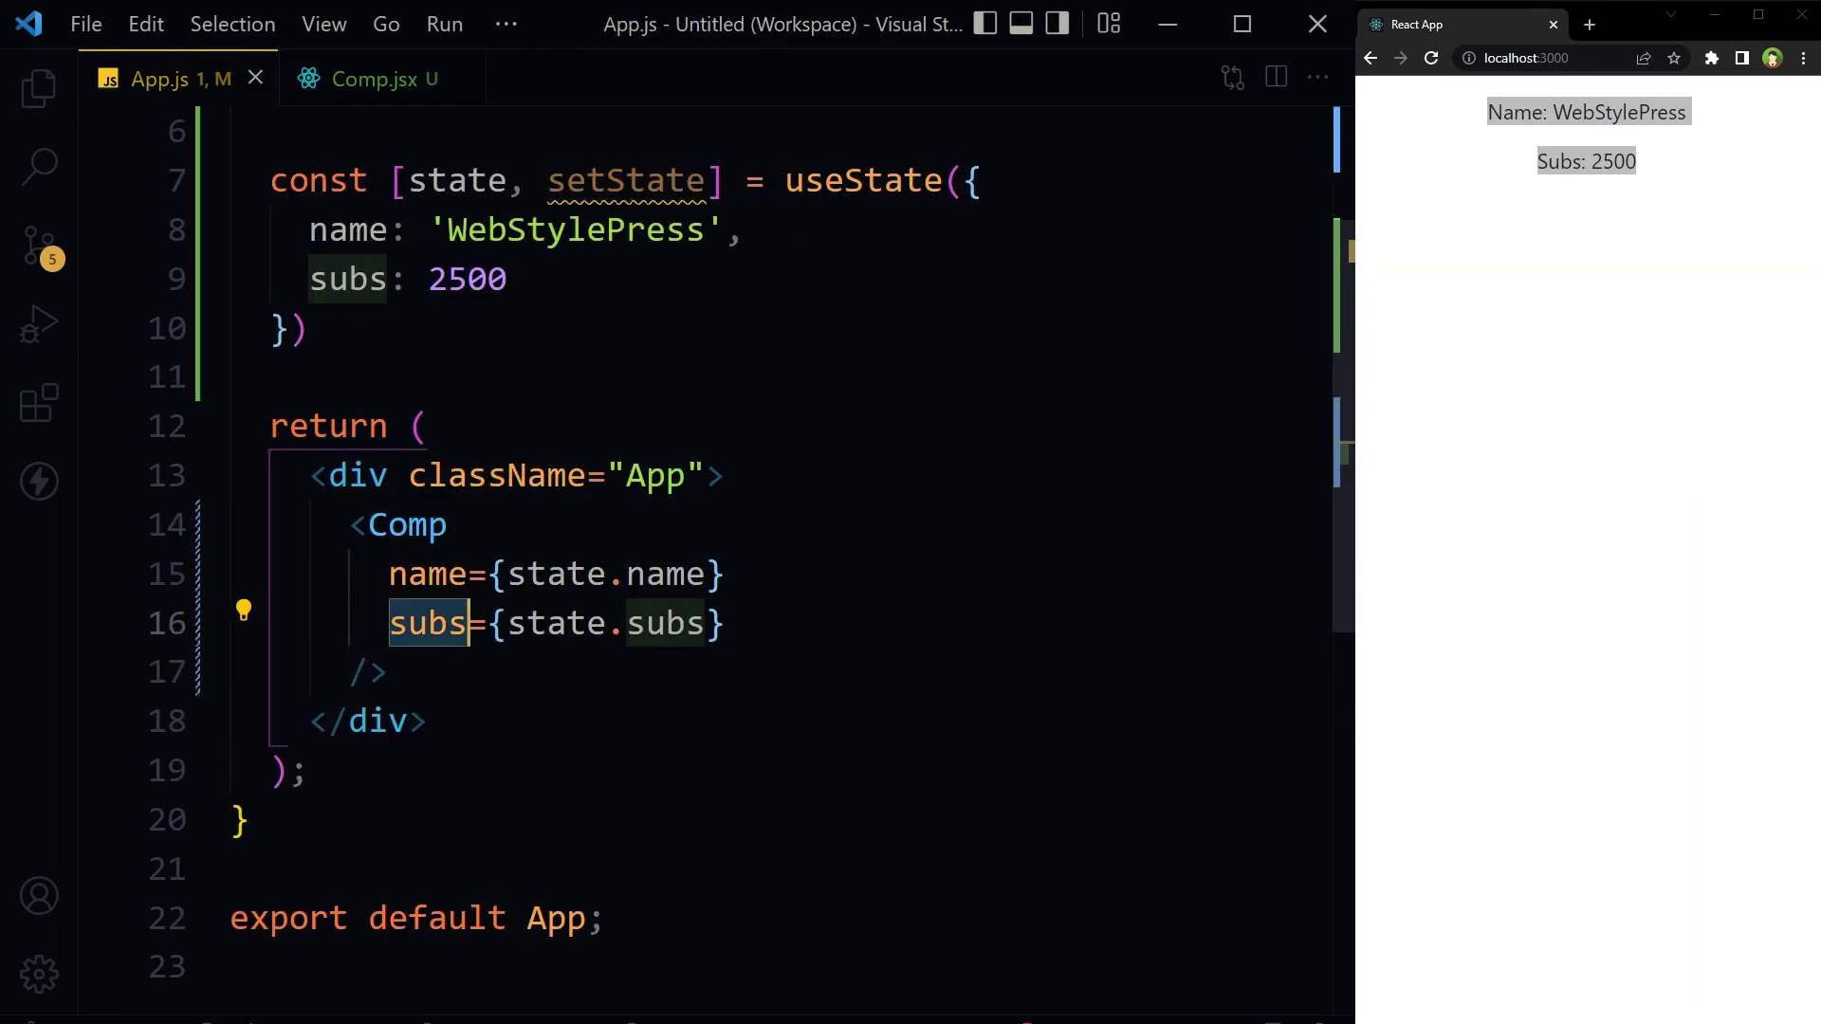
pyautogui.click(408, 574)
pyautogui.click(471, 624)
pyautogui.click(366, 82)
pyautogui.click(236, 285)
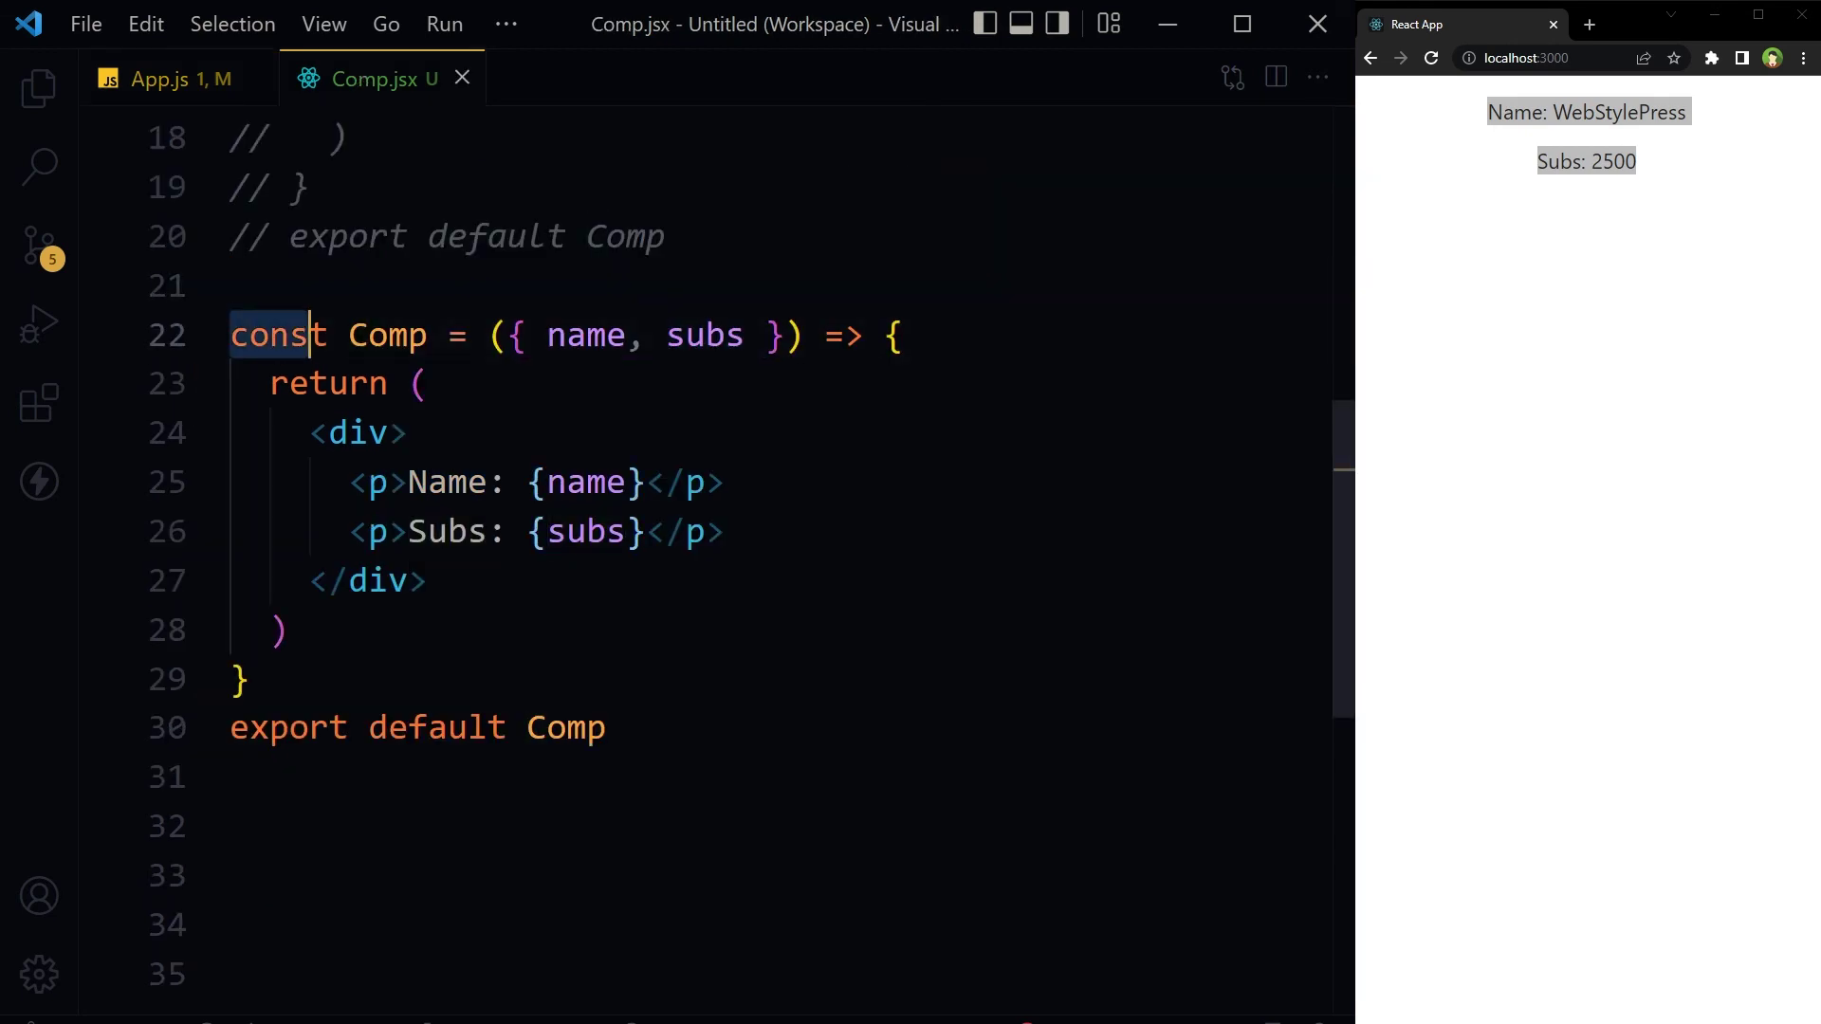
pyautogui.moveTo(230, 335); pyautogui.dragTo(431, 385)
pyautogui.moveTo(508, 334); pyautogui.dragTo(783, 335)
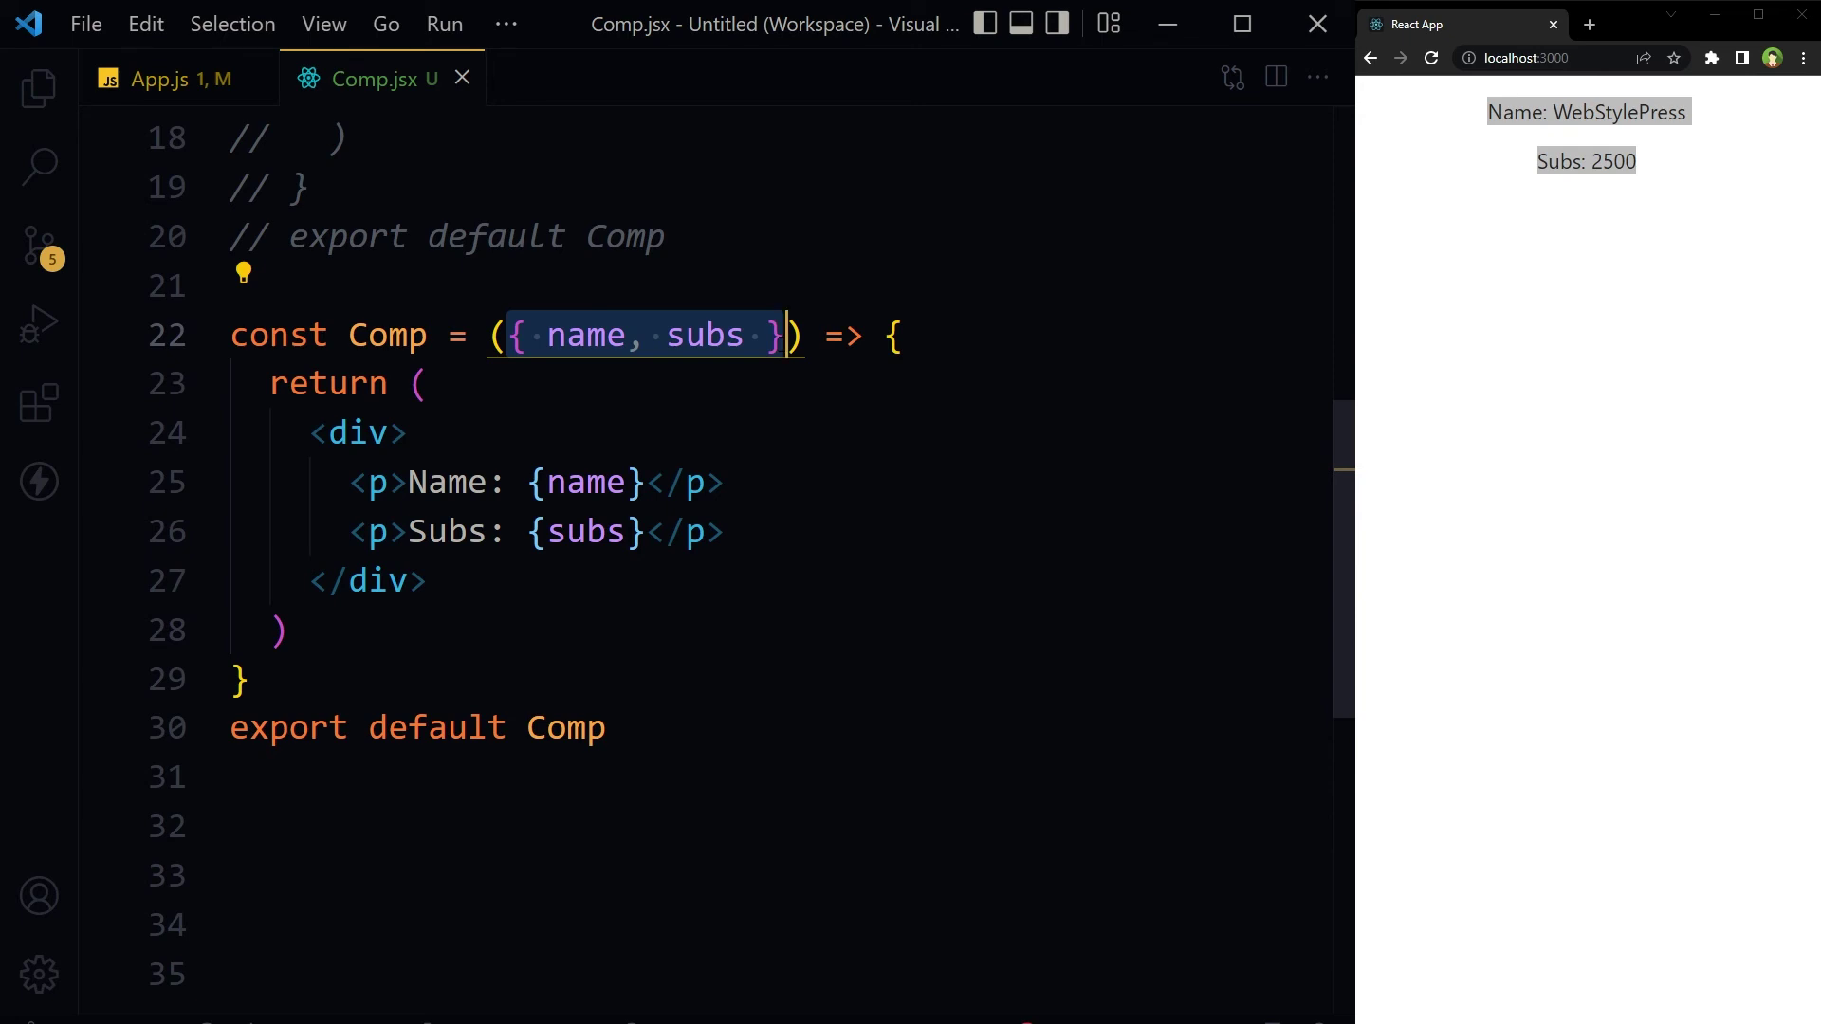